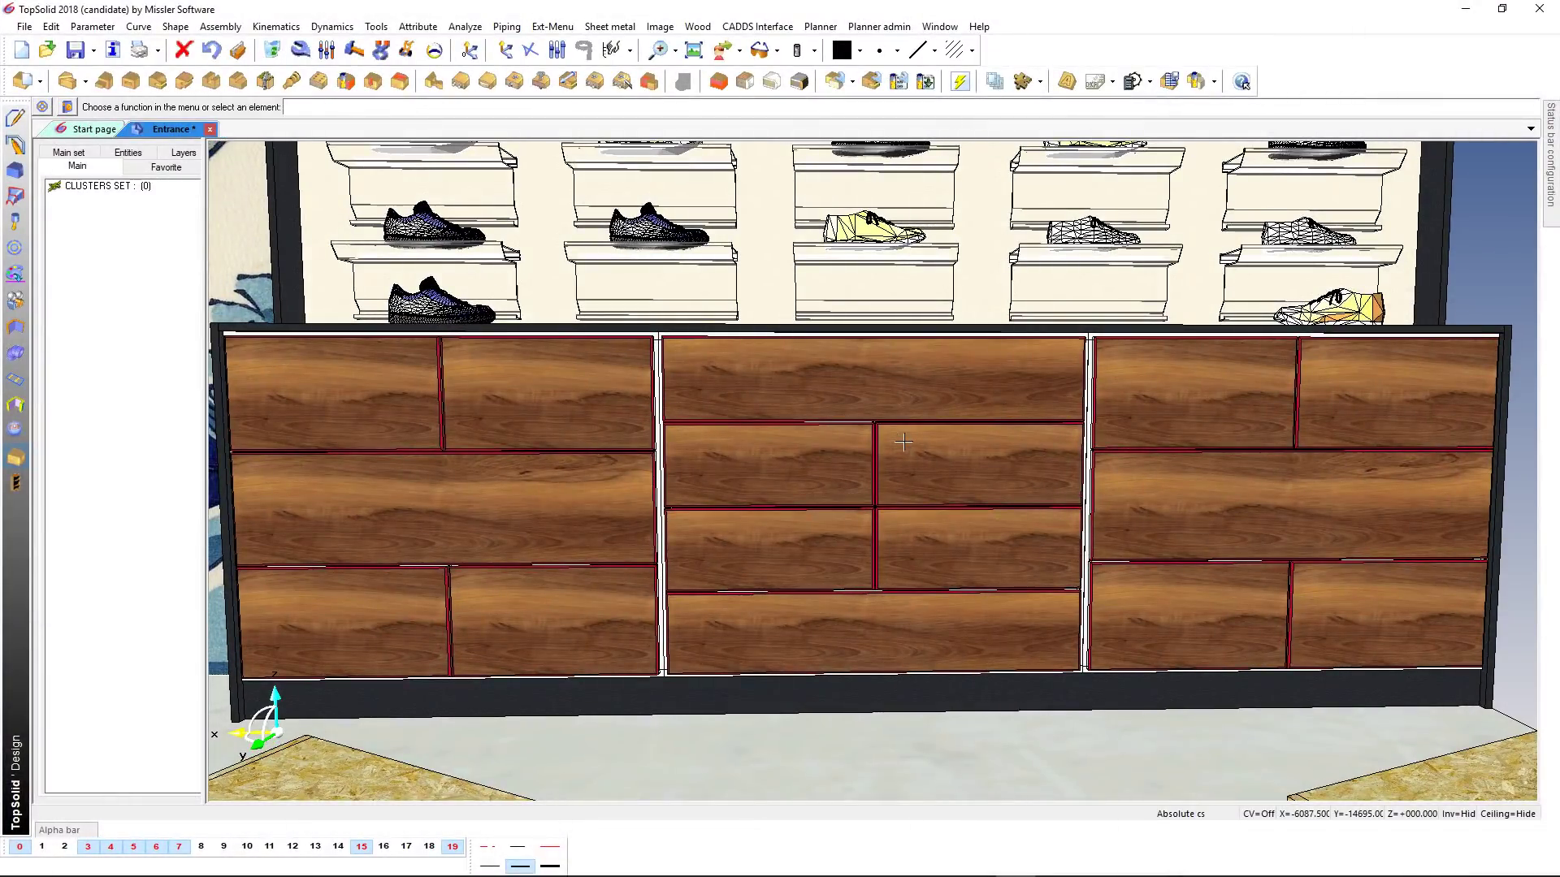
- Define a cluster of parts from the five left-section drawer fronts
click(1044, 84)
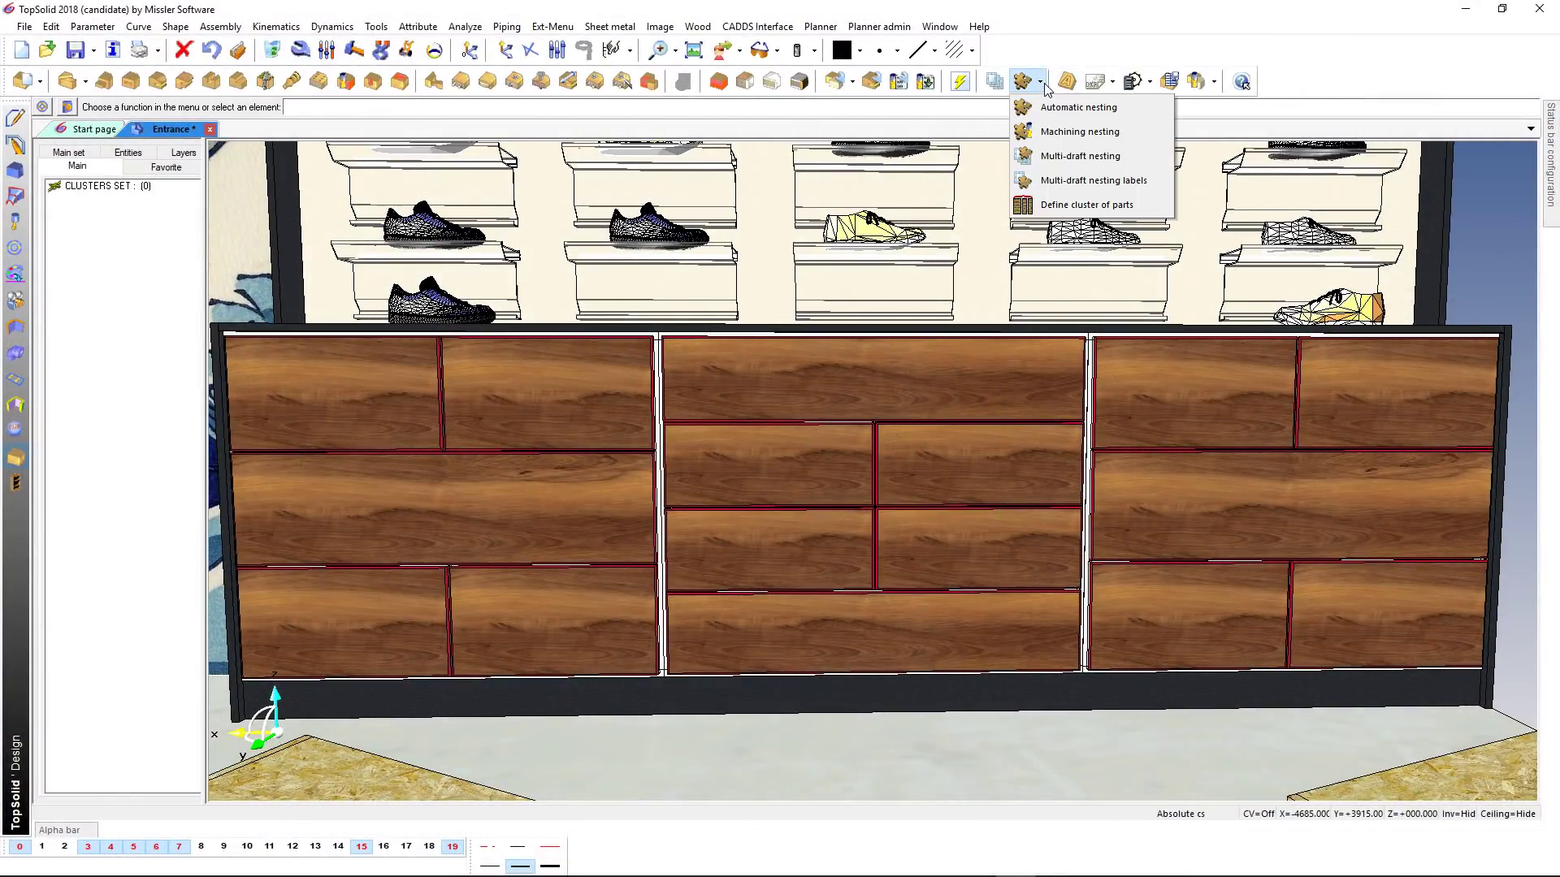
click(1064, 205)
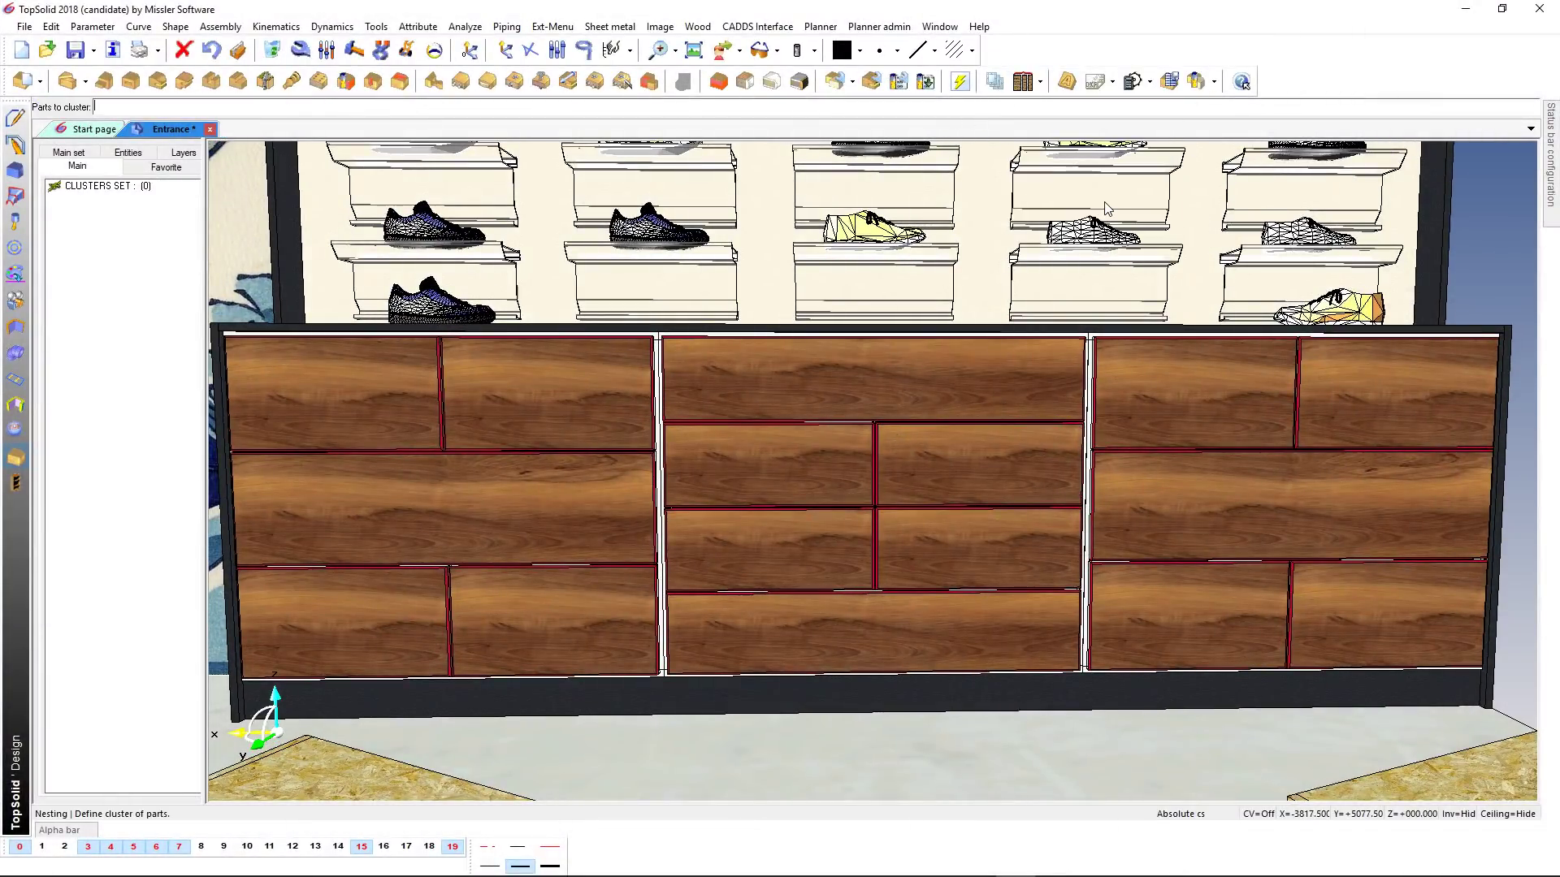
click(333, 390)
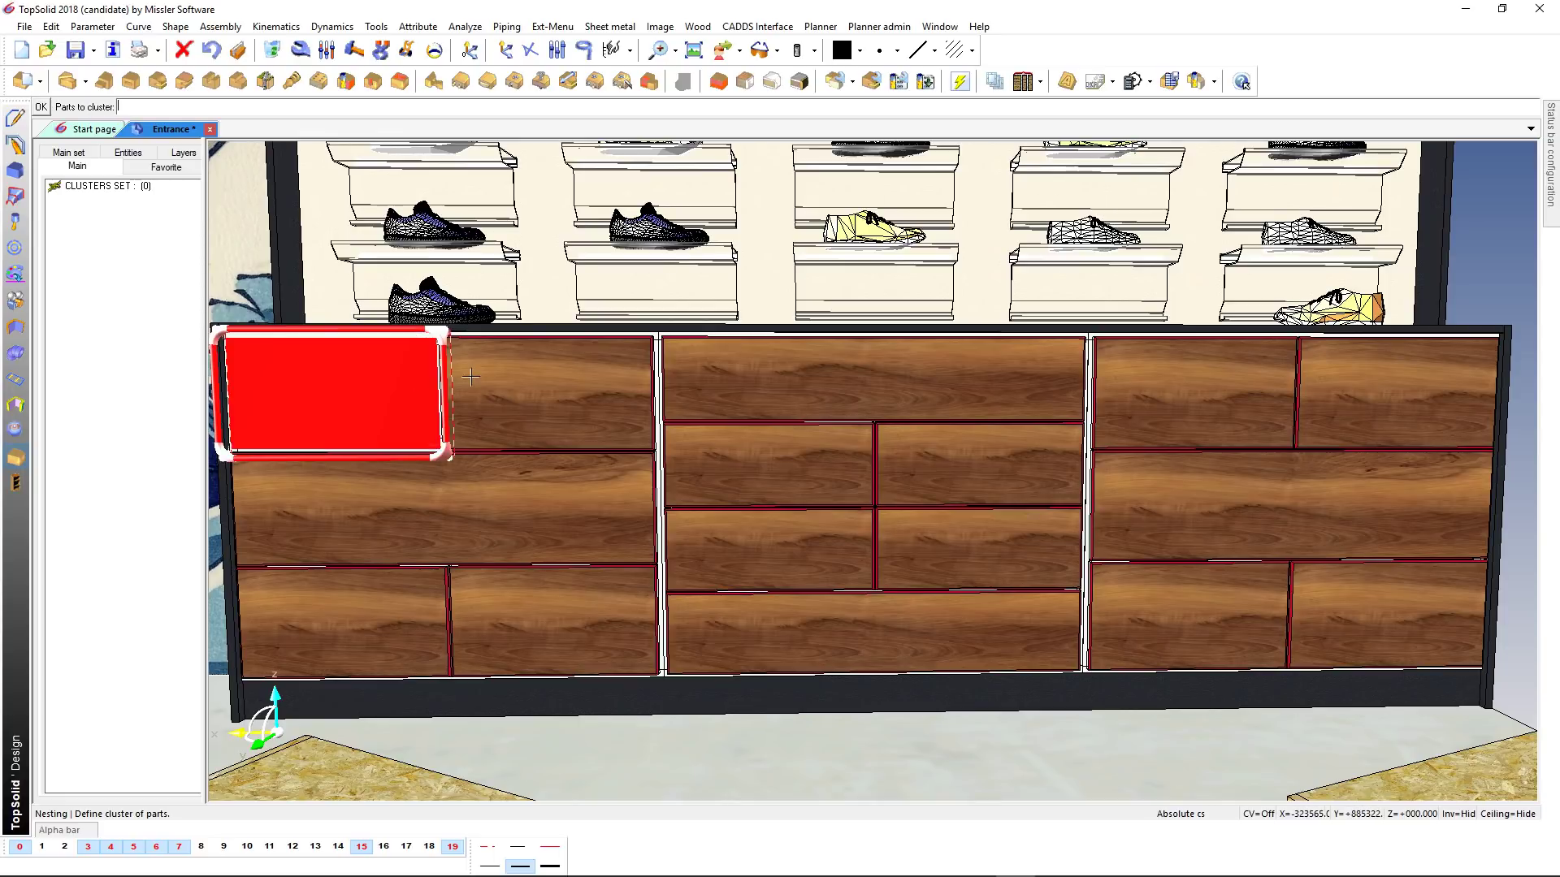
click(544, 390)
click(398, 490)
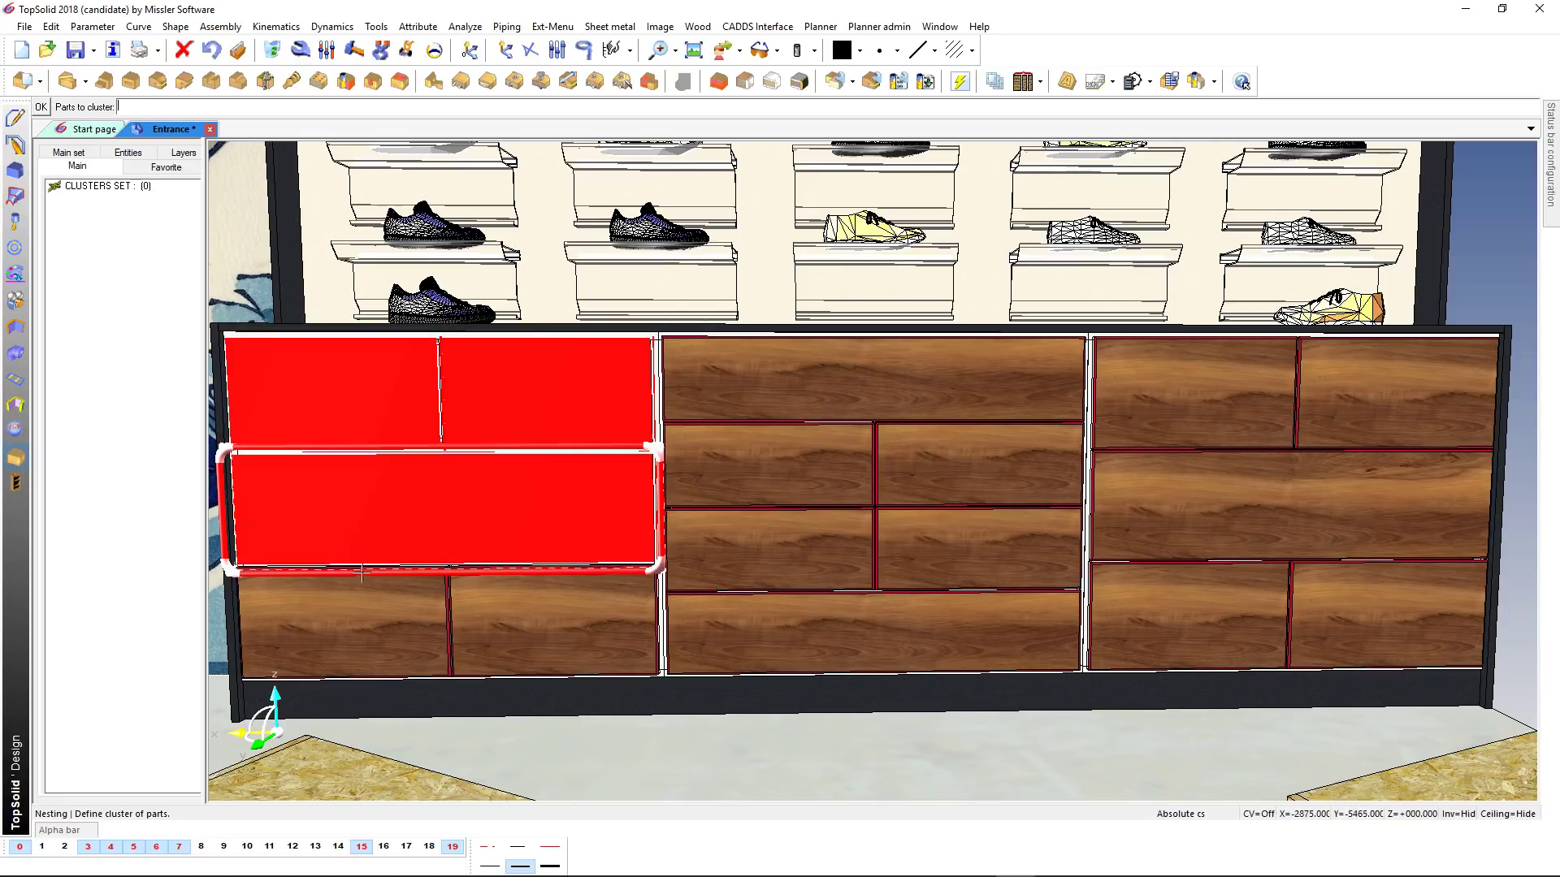
click(365, 630)
click(497, 631)
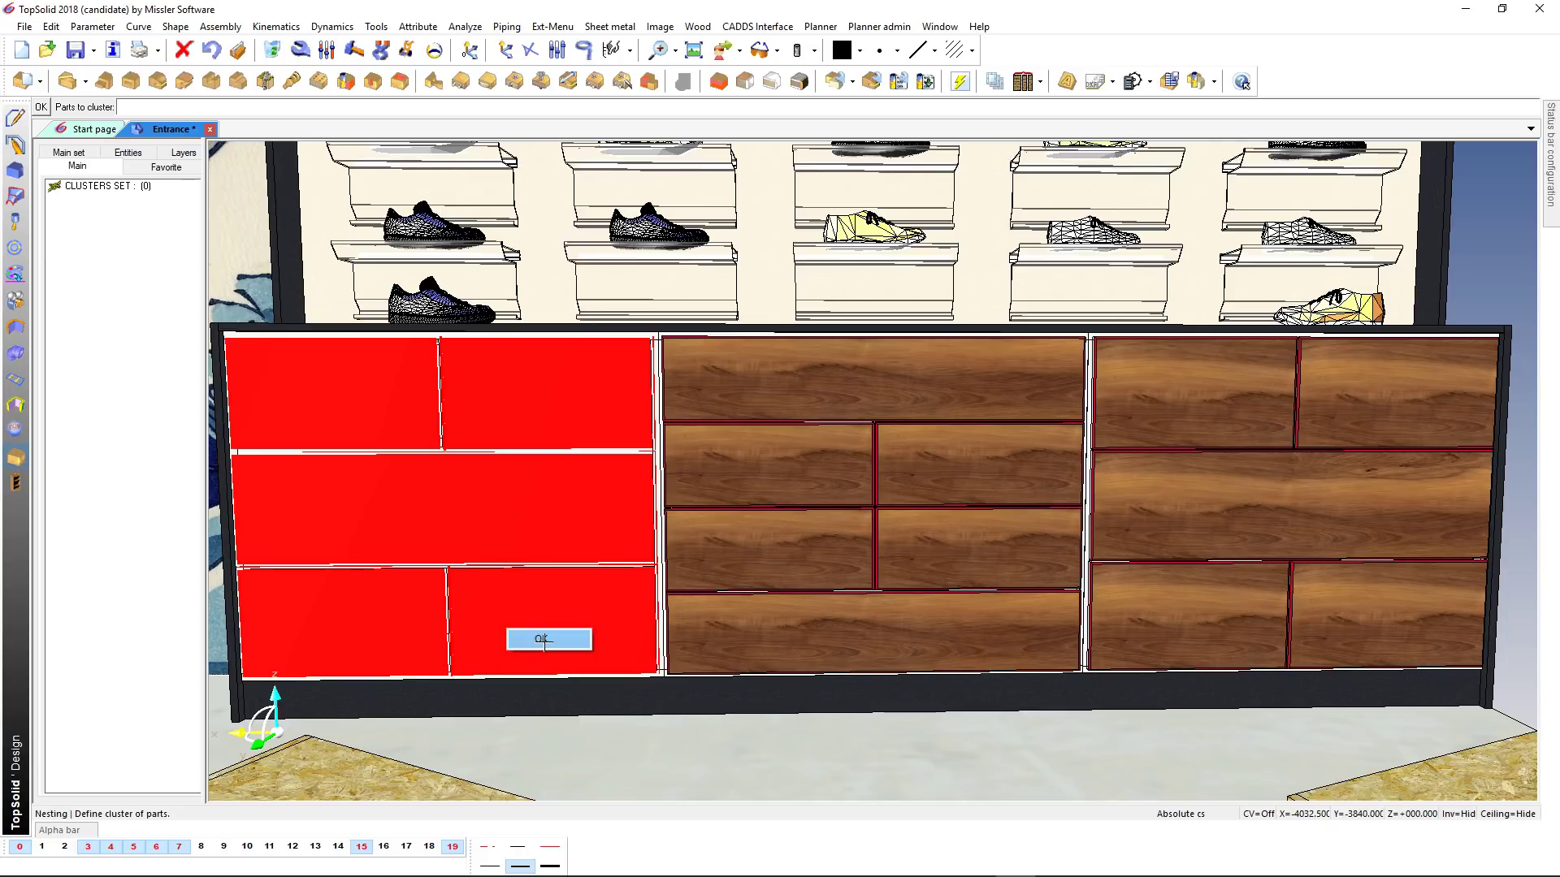
key(Return)
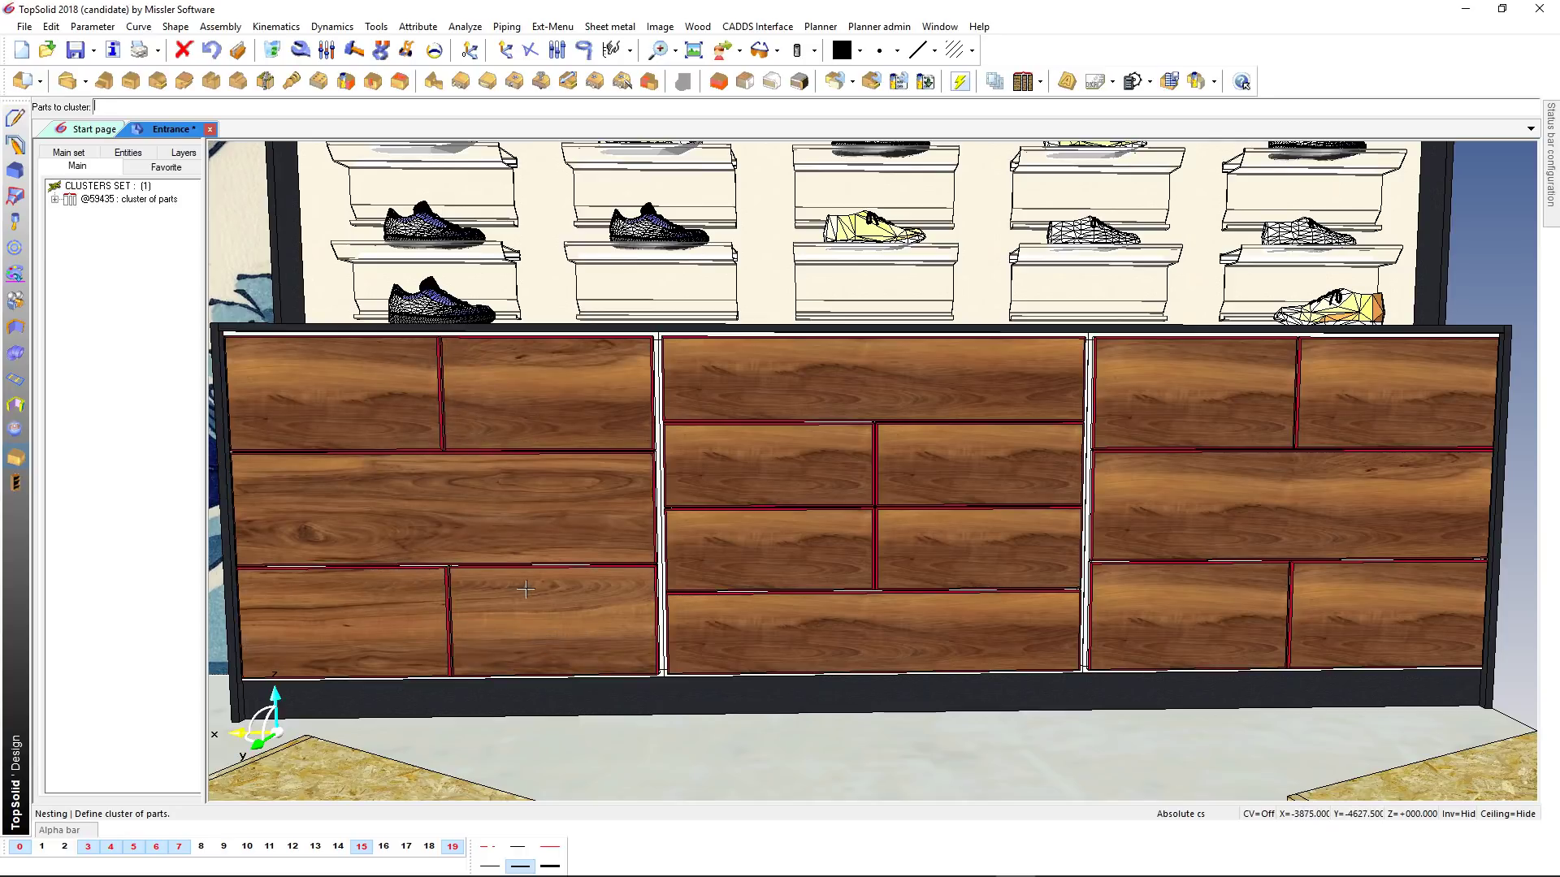
- Define a second cluster from the six middle-section drawer fronts
click(796, 397)
click(768, 463)
click(942, 462)
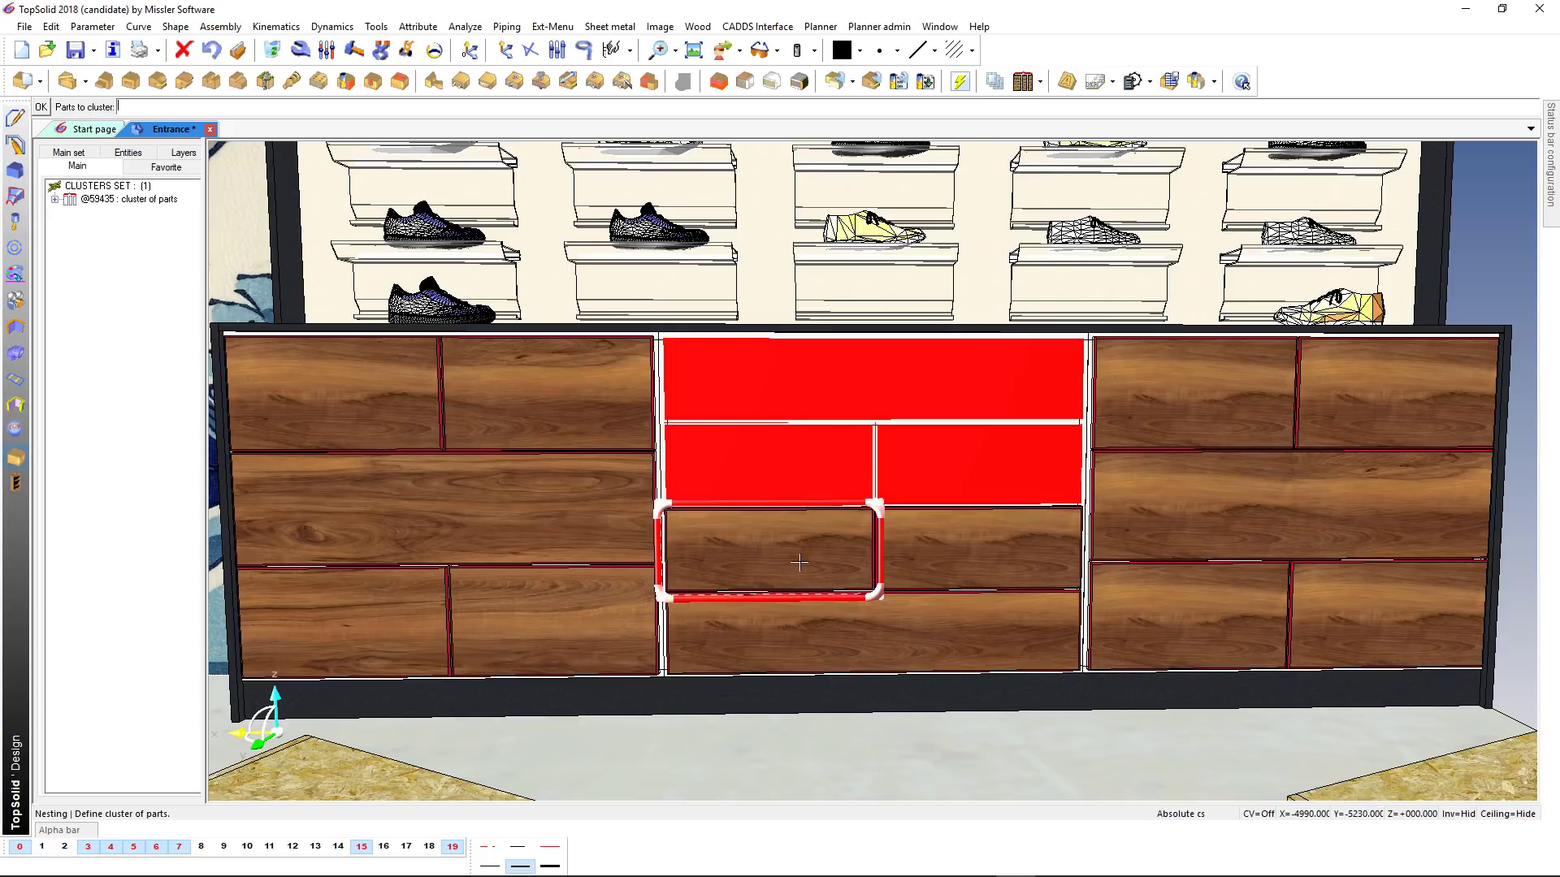
click(799, 562)
click(975, 548)
click(873, 632)
key(Return)
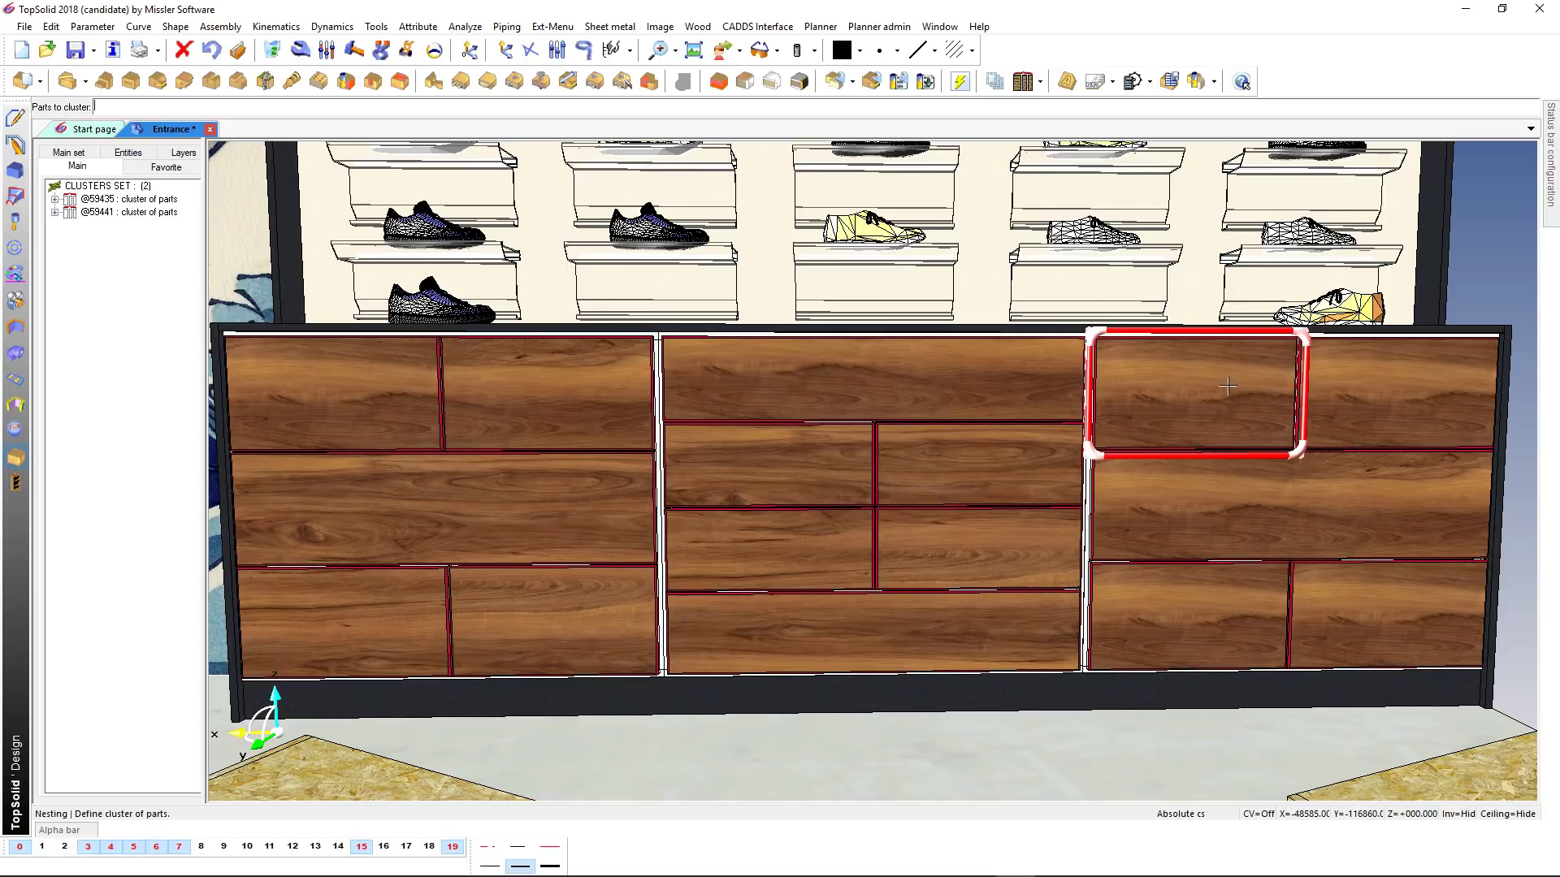
- Define a third cluster from the five right-section drawer fronts
click(1227, 385)
click(1397, 390)
click(1291, 504)
click(1186, 617)
click(1356, 616)
key(Return)
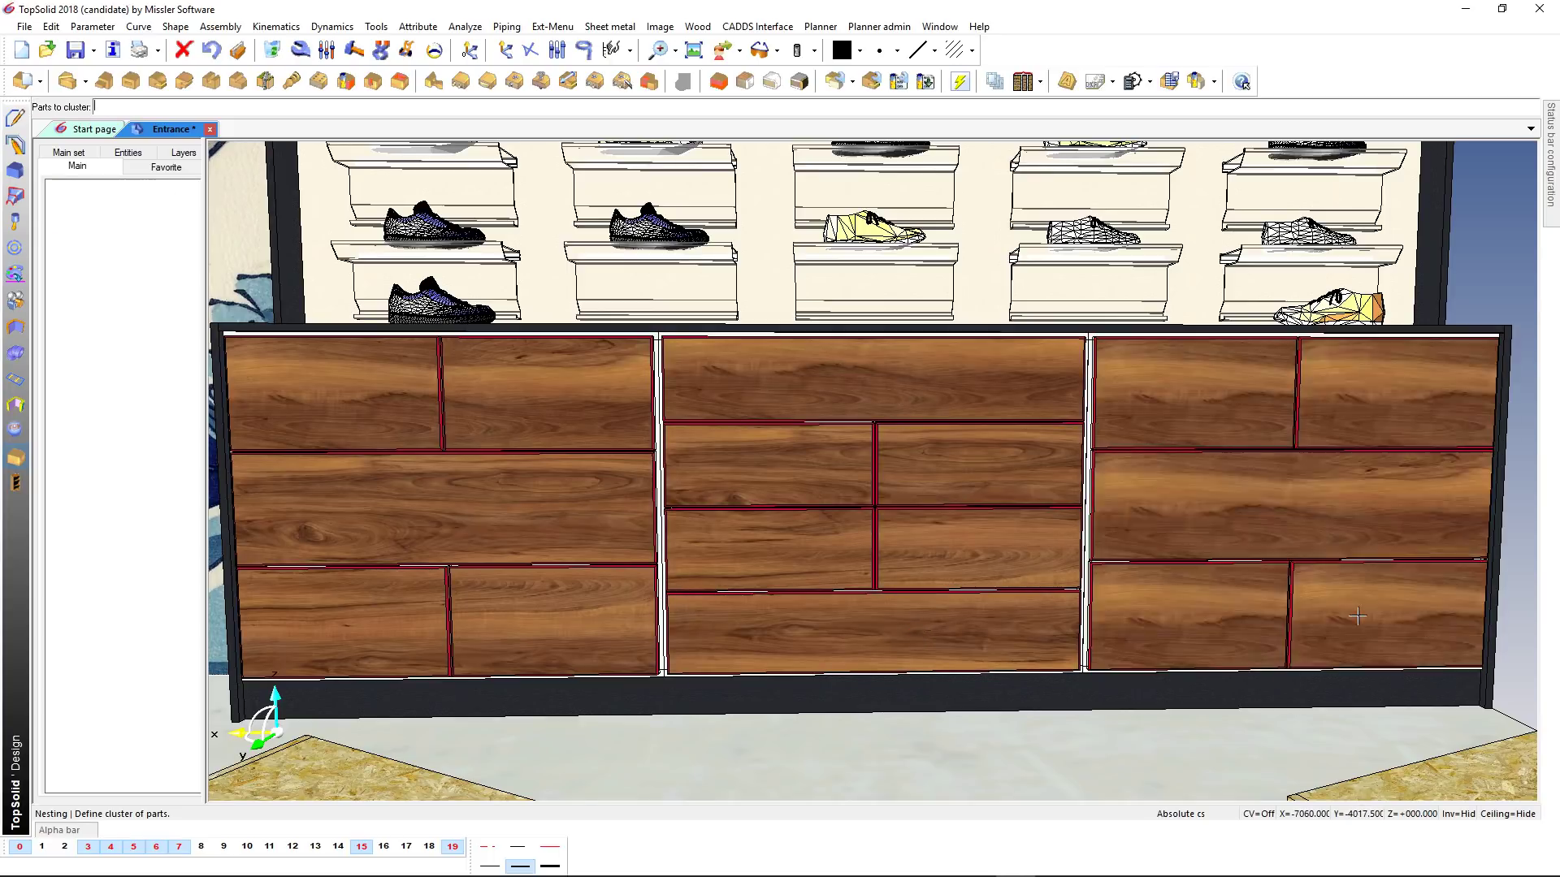
- Expand the first two clusters in the tree to review their facades, then finish
click(54, 199)
click(122, 225)
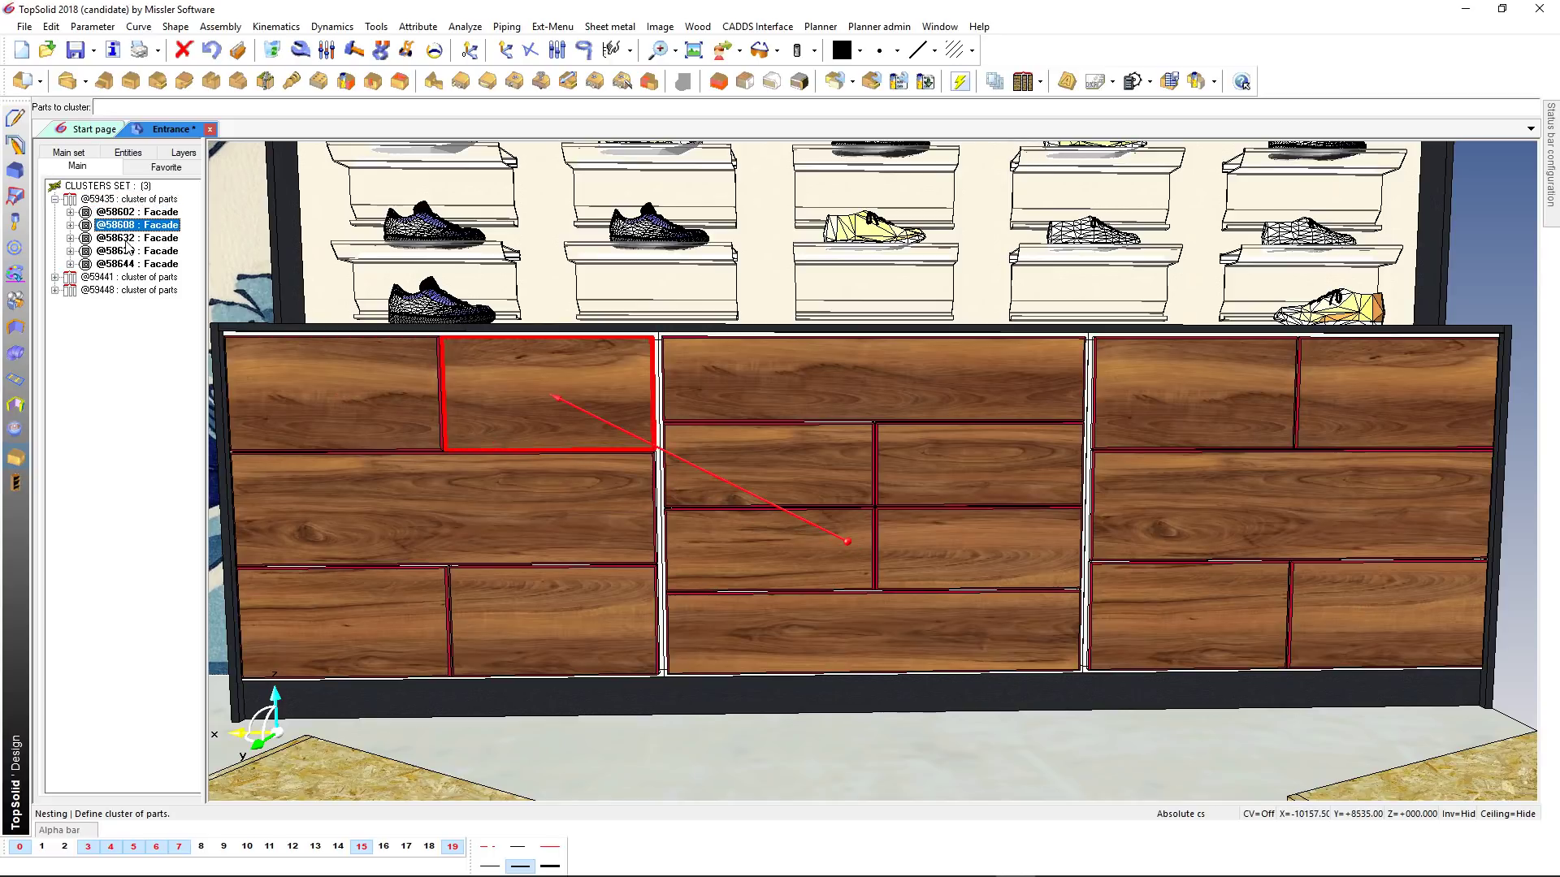
click(127, 251)
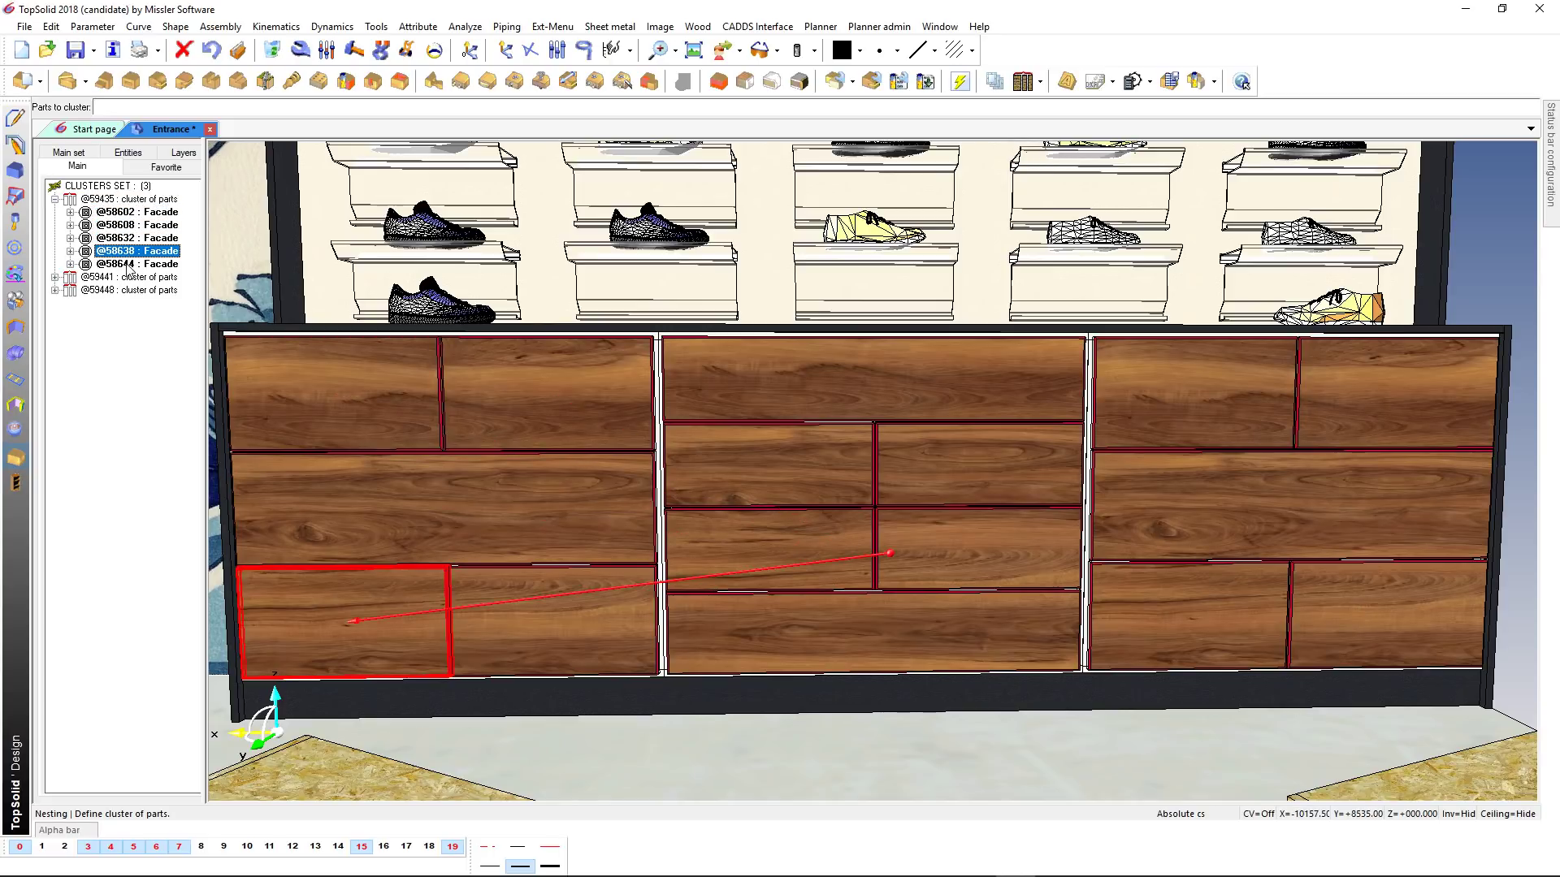
click(54, 277)
click(120, 290)
click(122, 316)
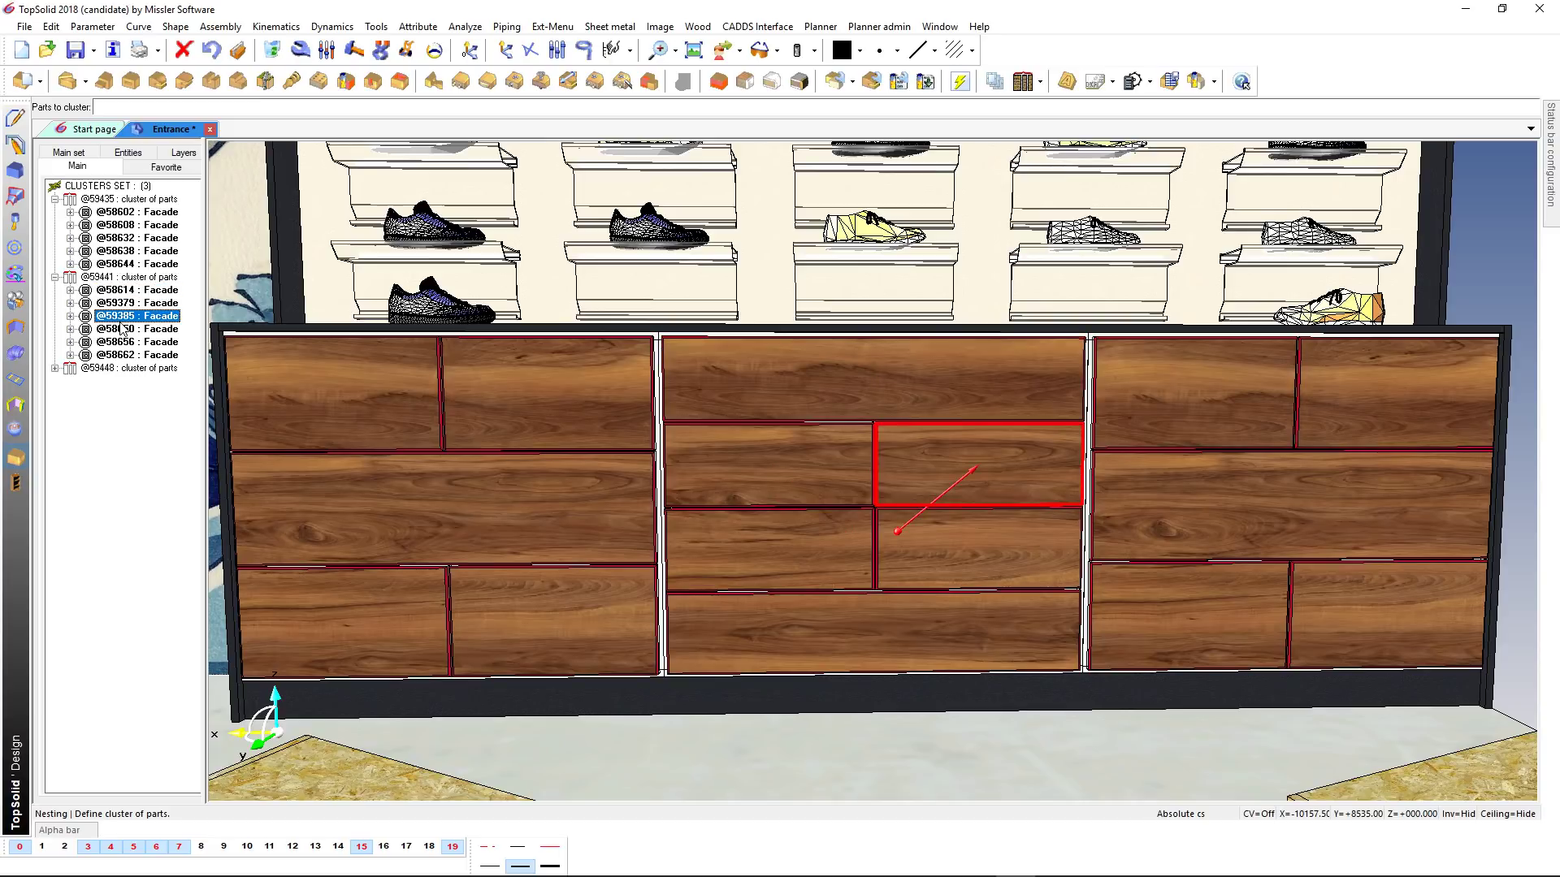
click(120, 342)
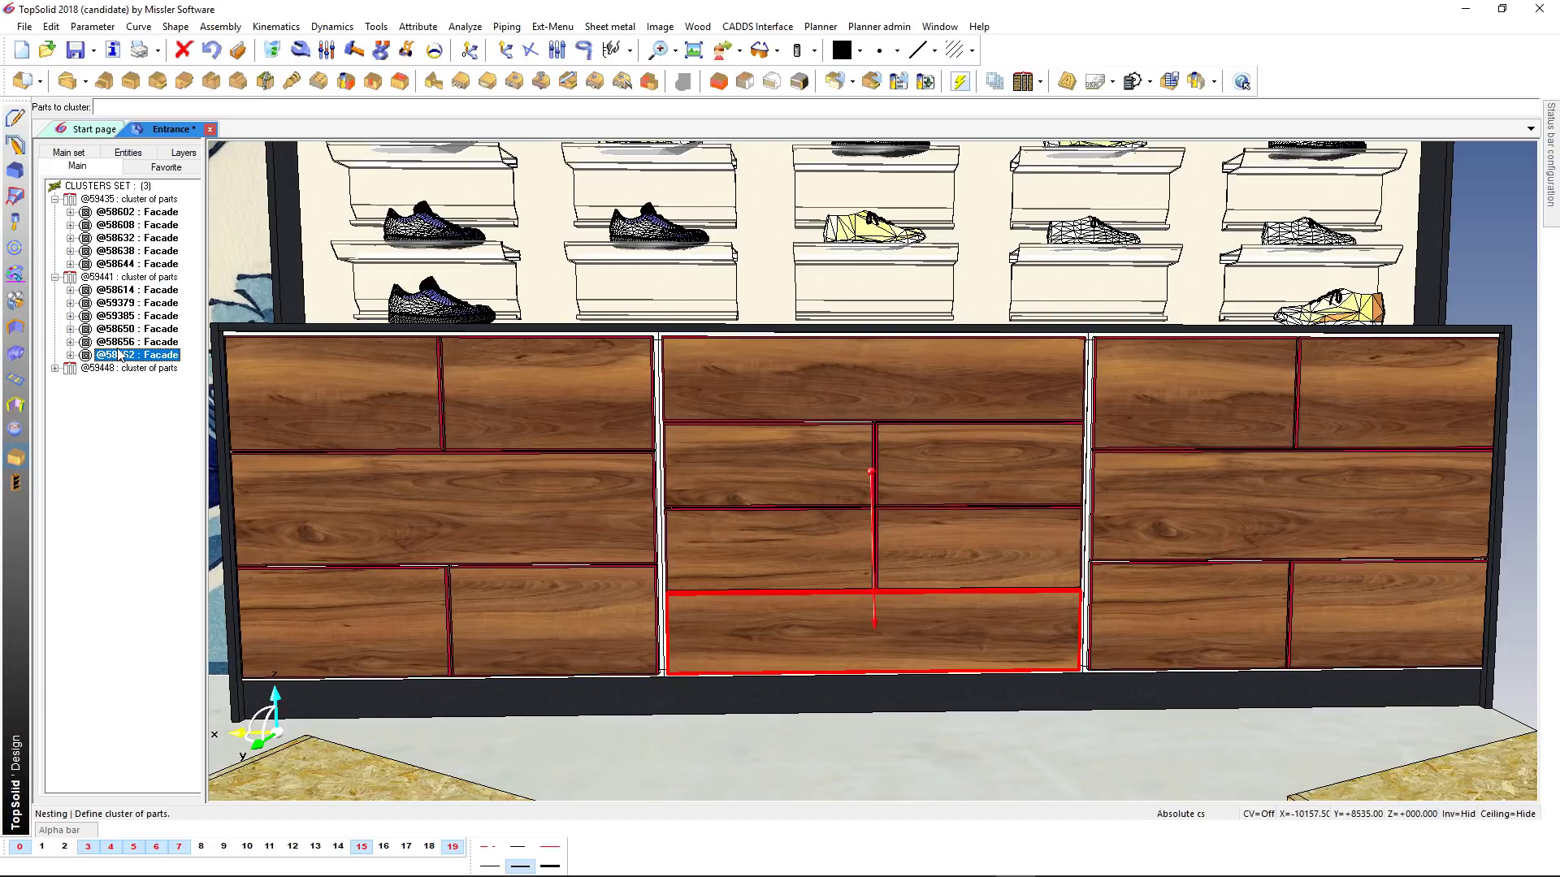
key(Escape)
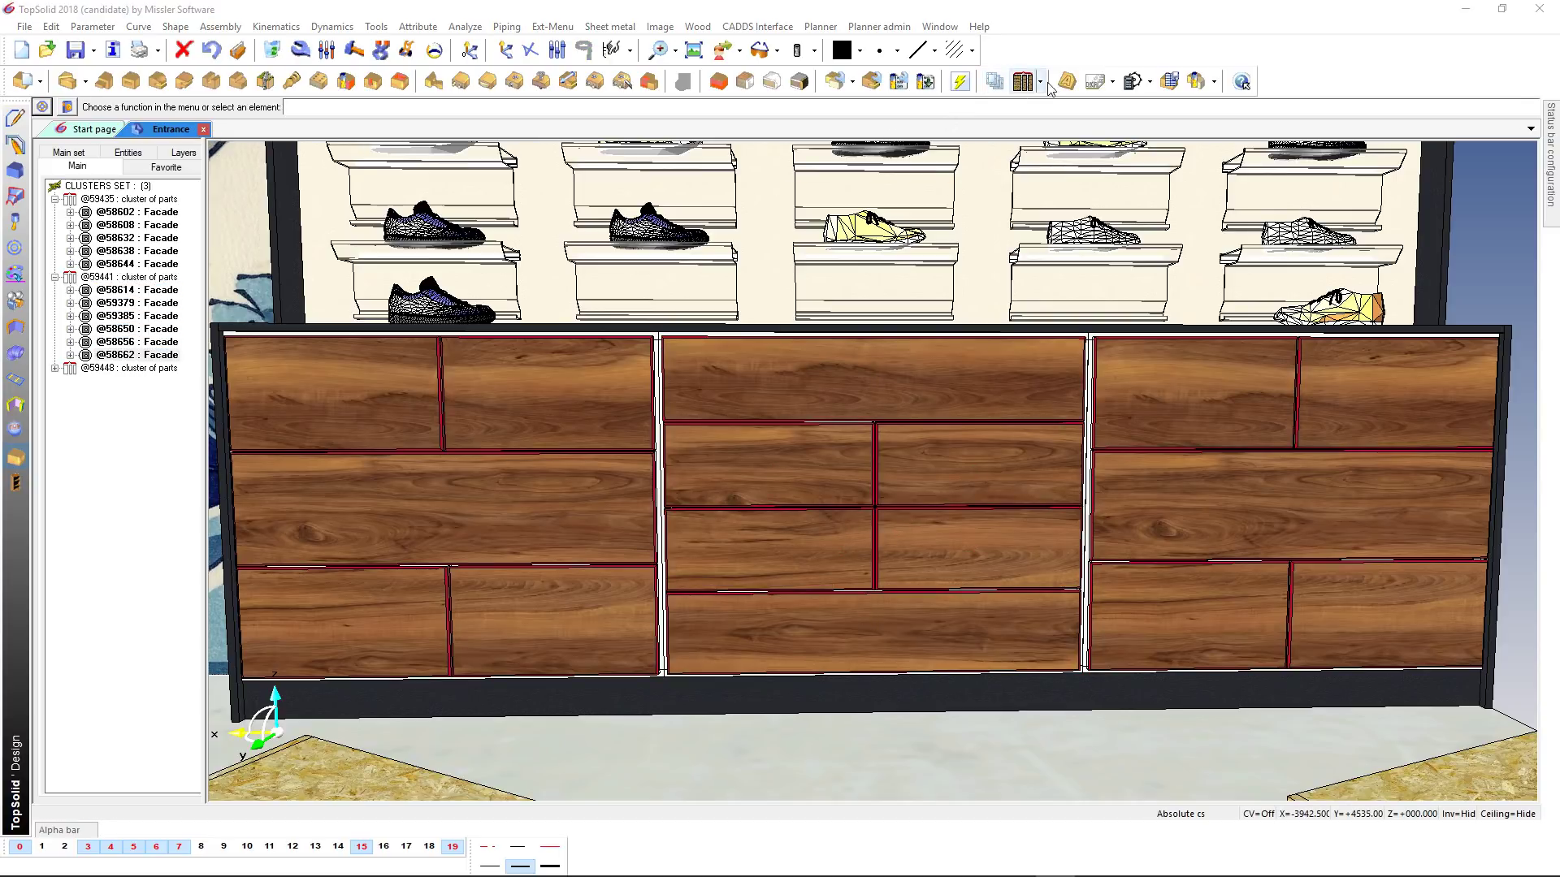
- Set up automatic nesting of the 16 H3114_ST9 parts and accept the nesting definition
click(1040, 82)
click(1065, 107)
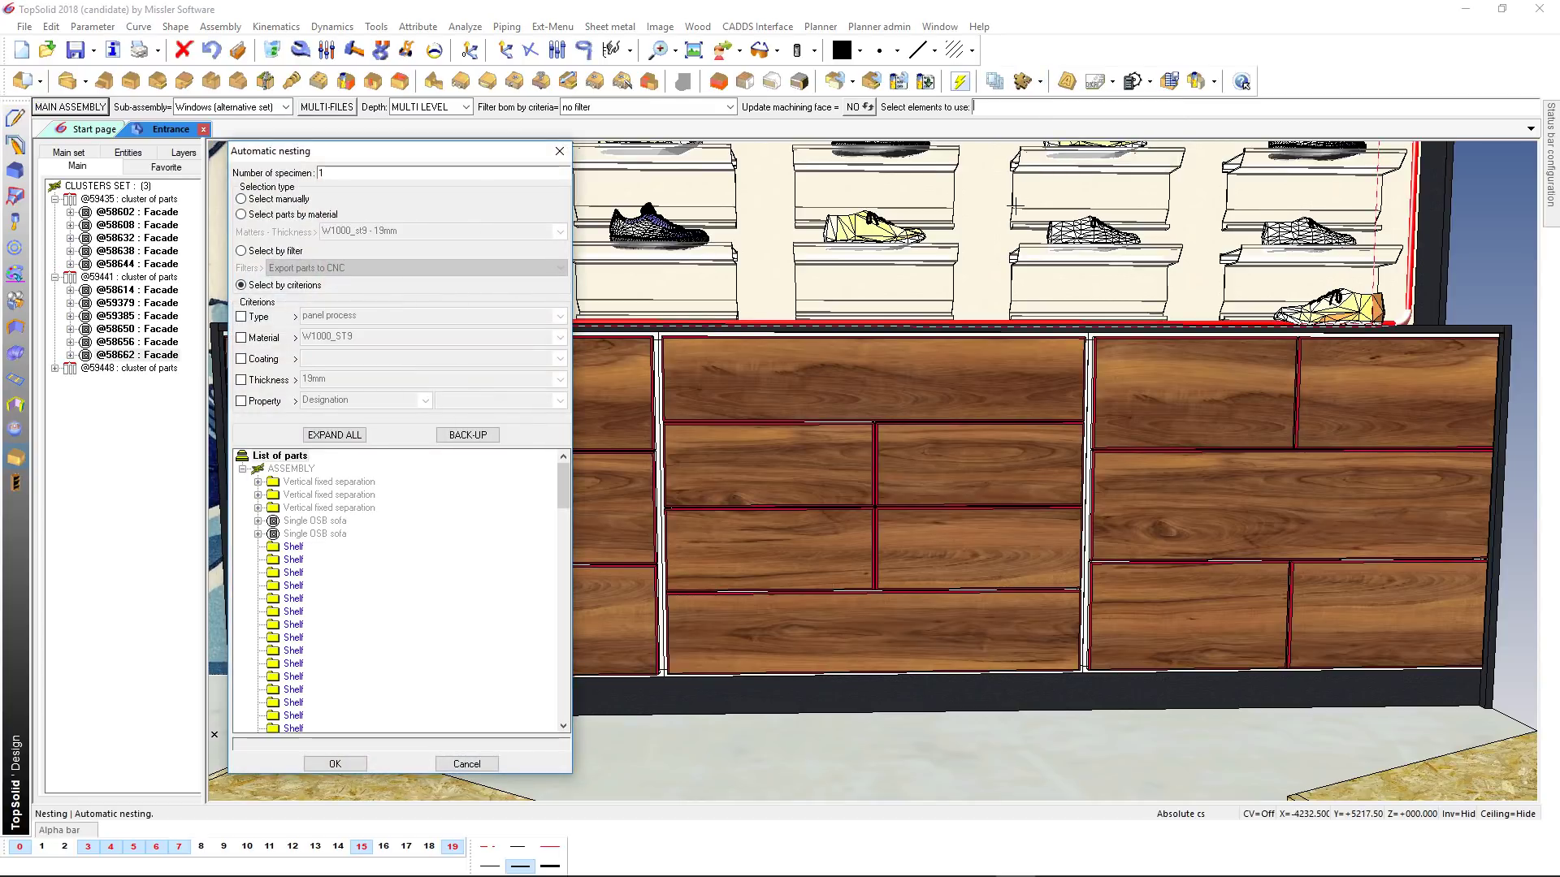
click(242, 338)
click(362, 336)
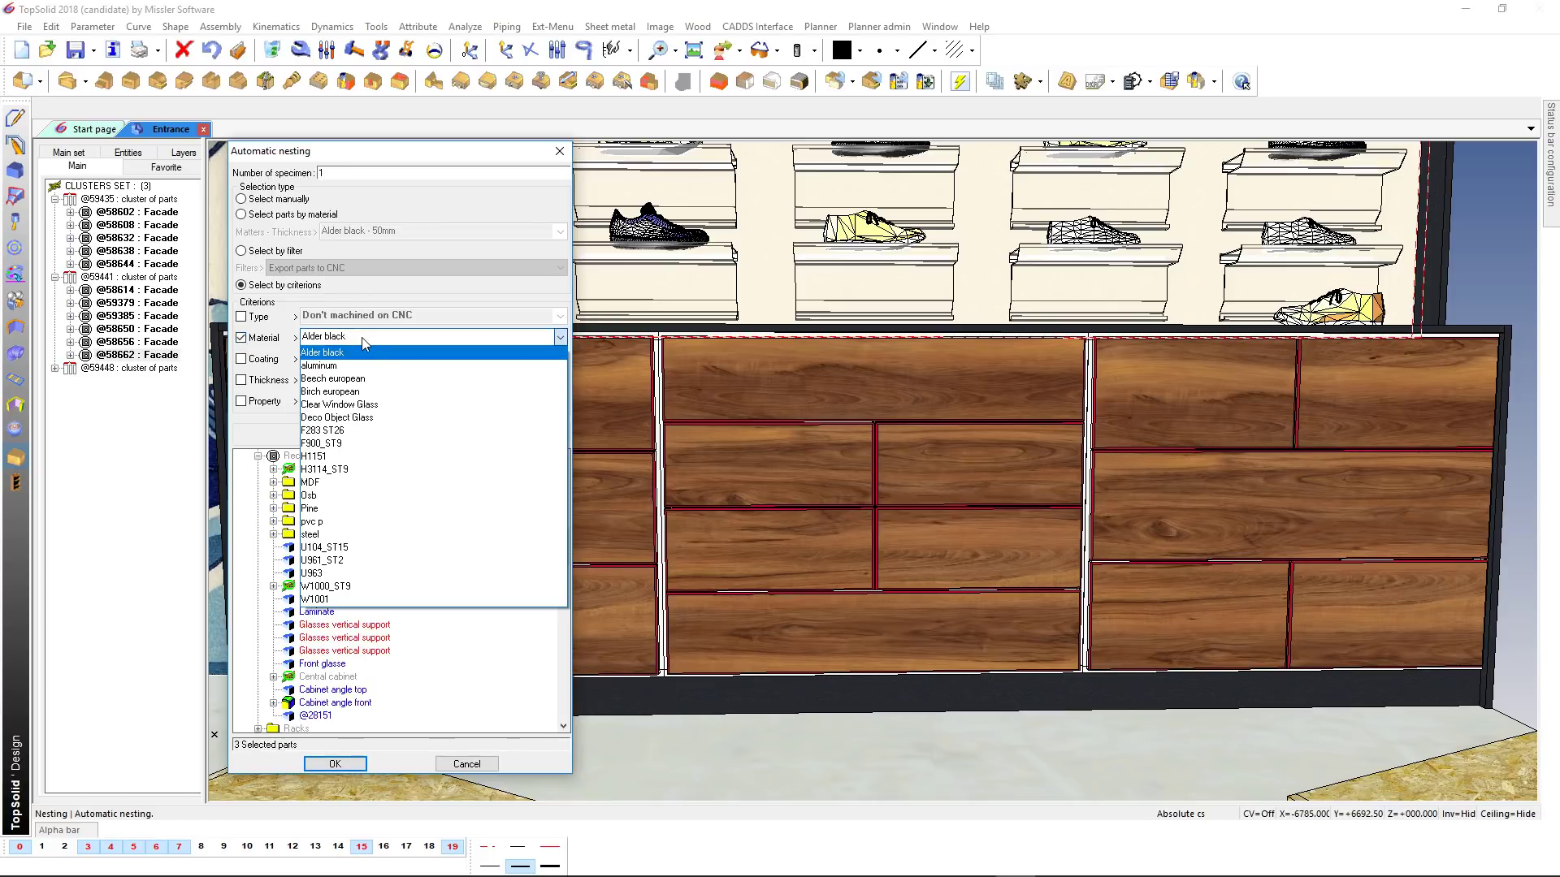
click(346, 469)
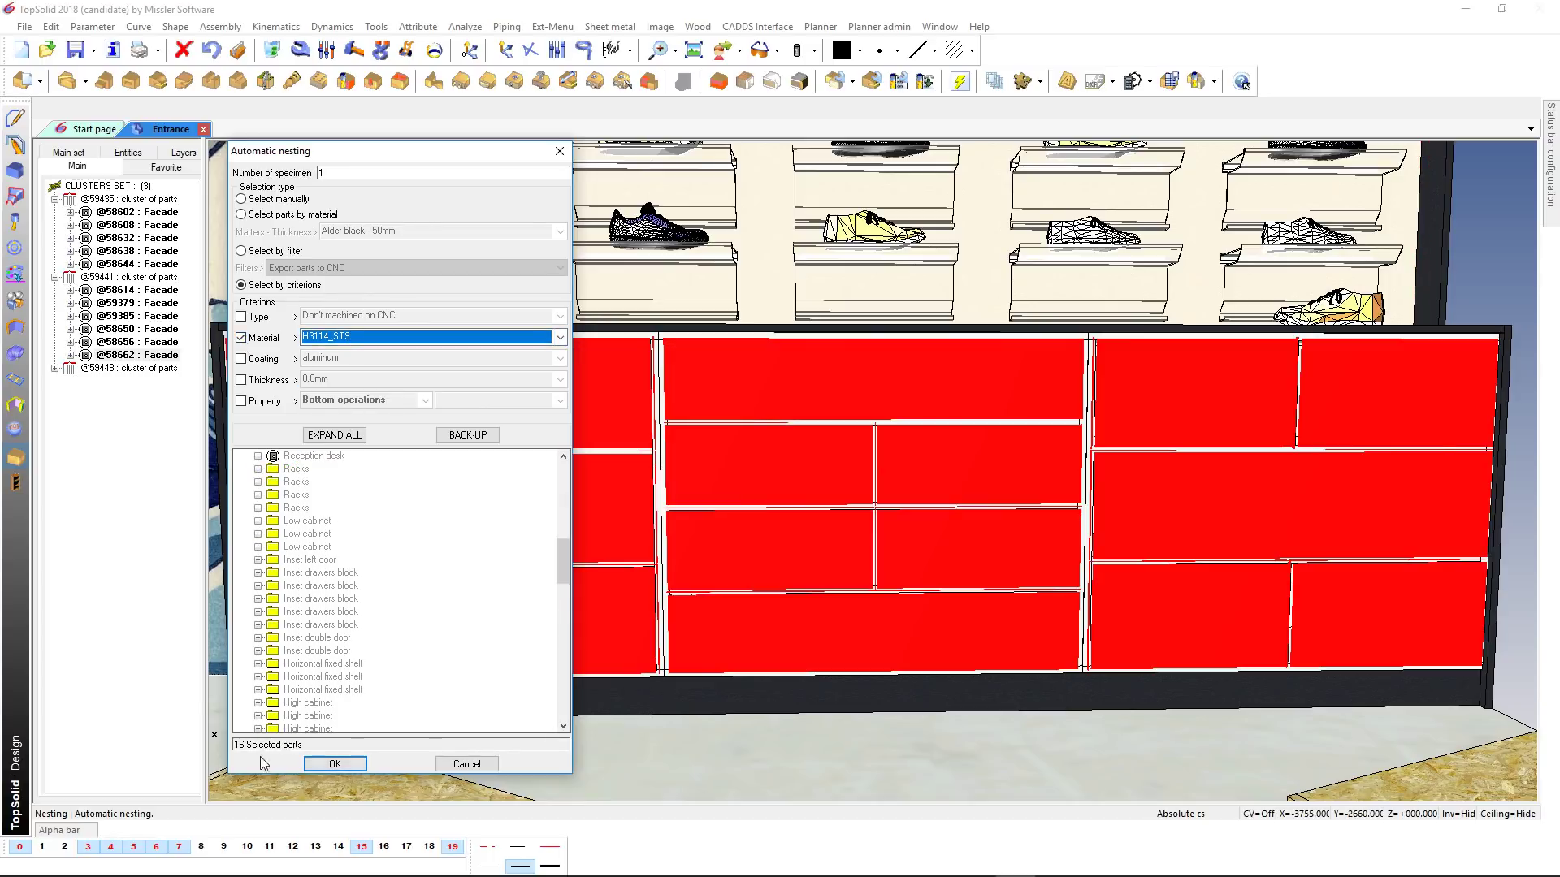
click(324, 765)
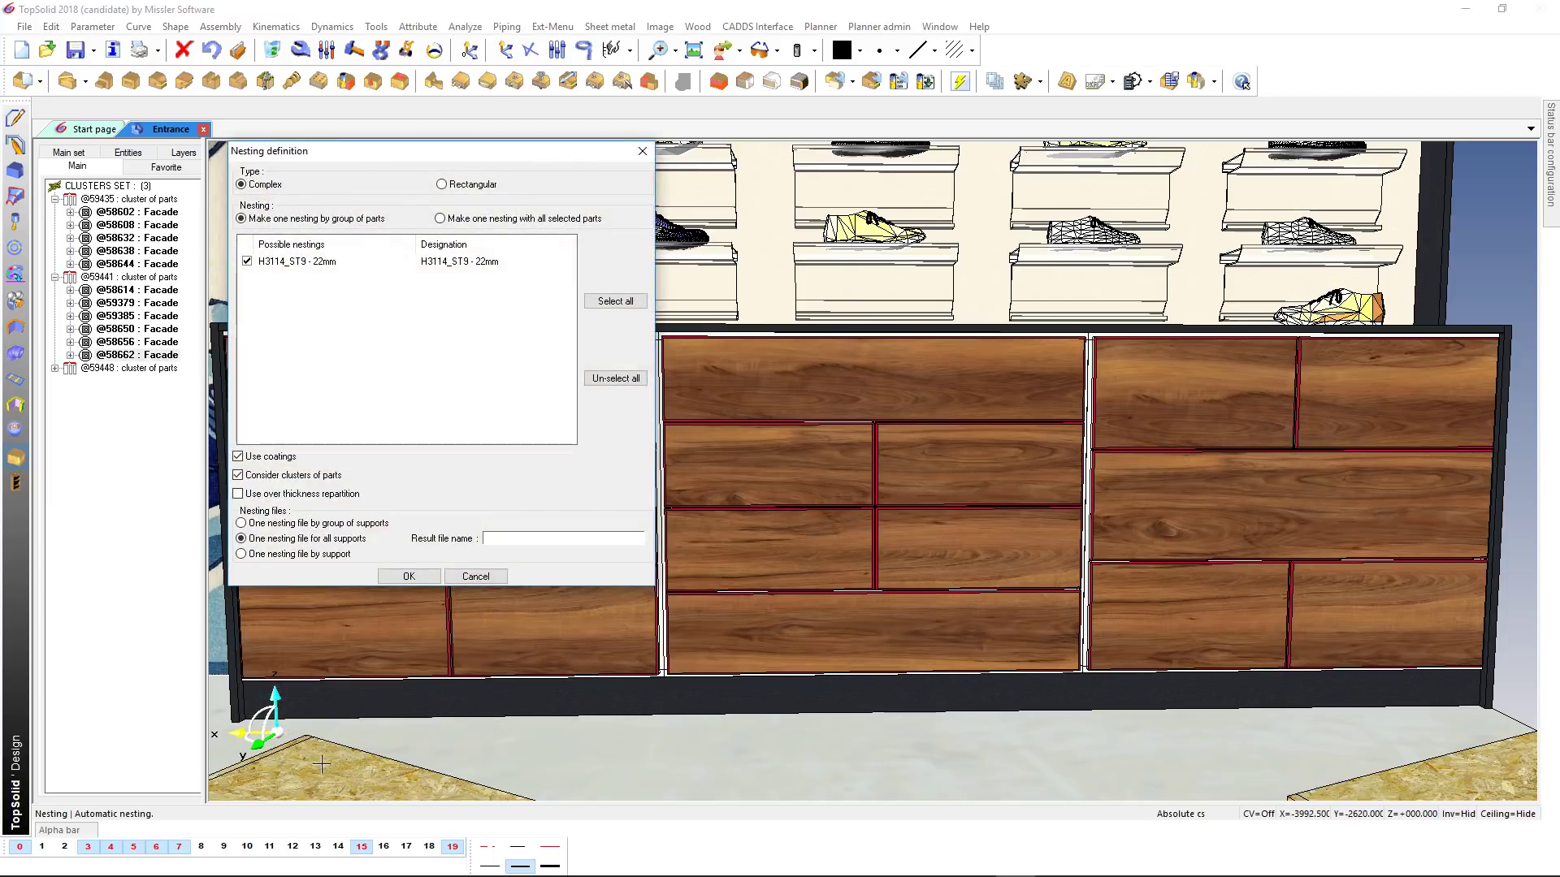
click(409, 576)
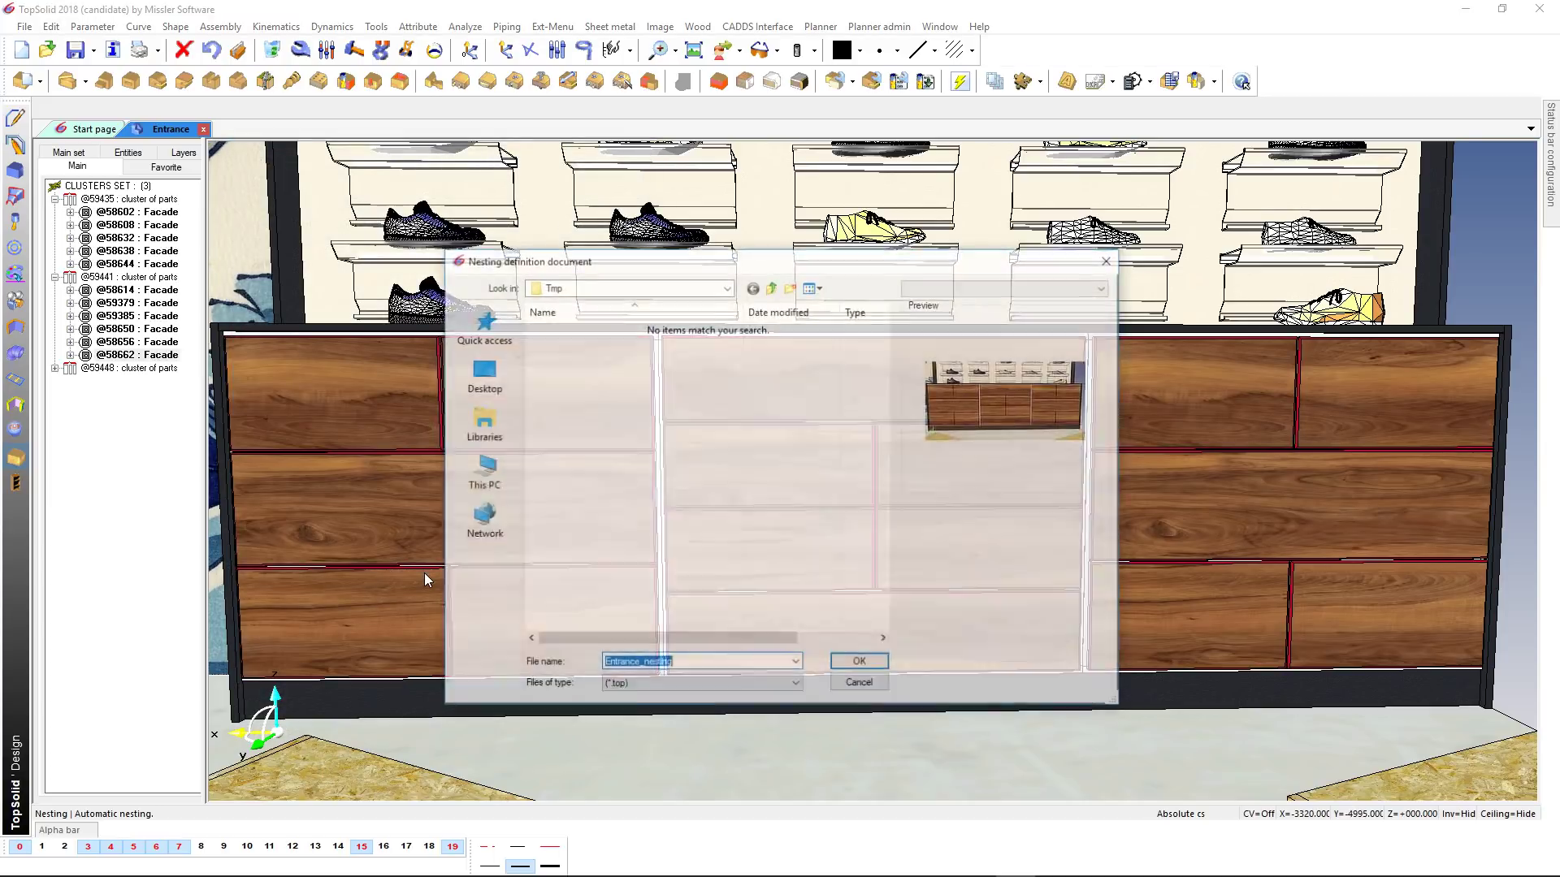
- Save the nesting definition as Entrance_nesting and inspect its parts list
click(867, 662)
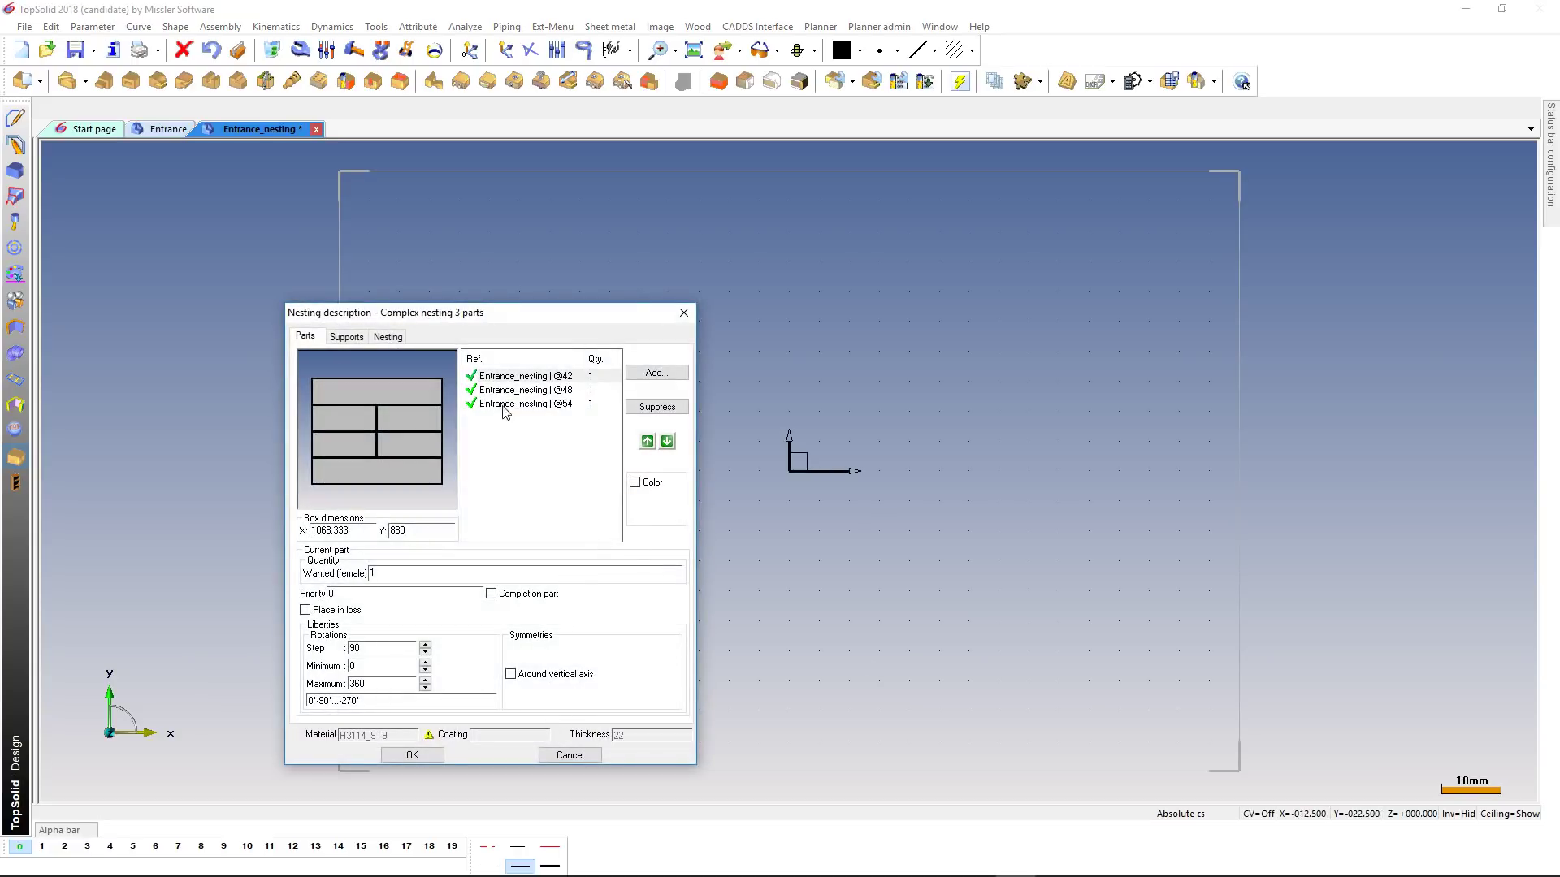
click(505, 404)
click(500, 377)
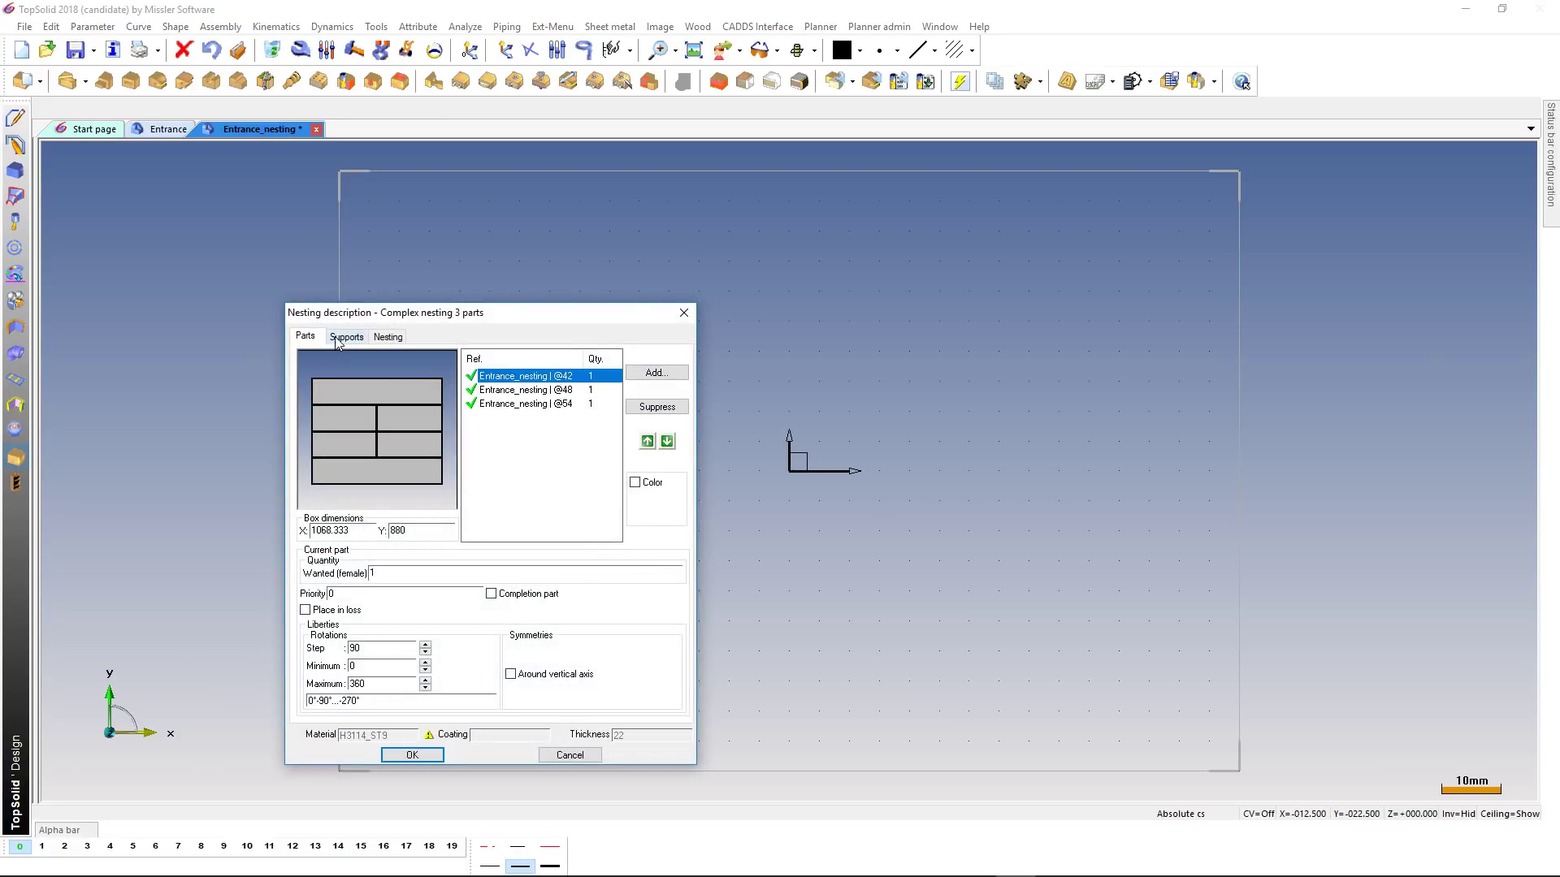
- Set left packing without automatic straight front and generate the H3114_ST9_22 nesting
click(337, 338)
click(389, 338)
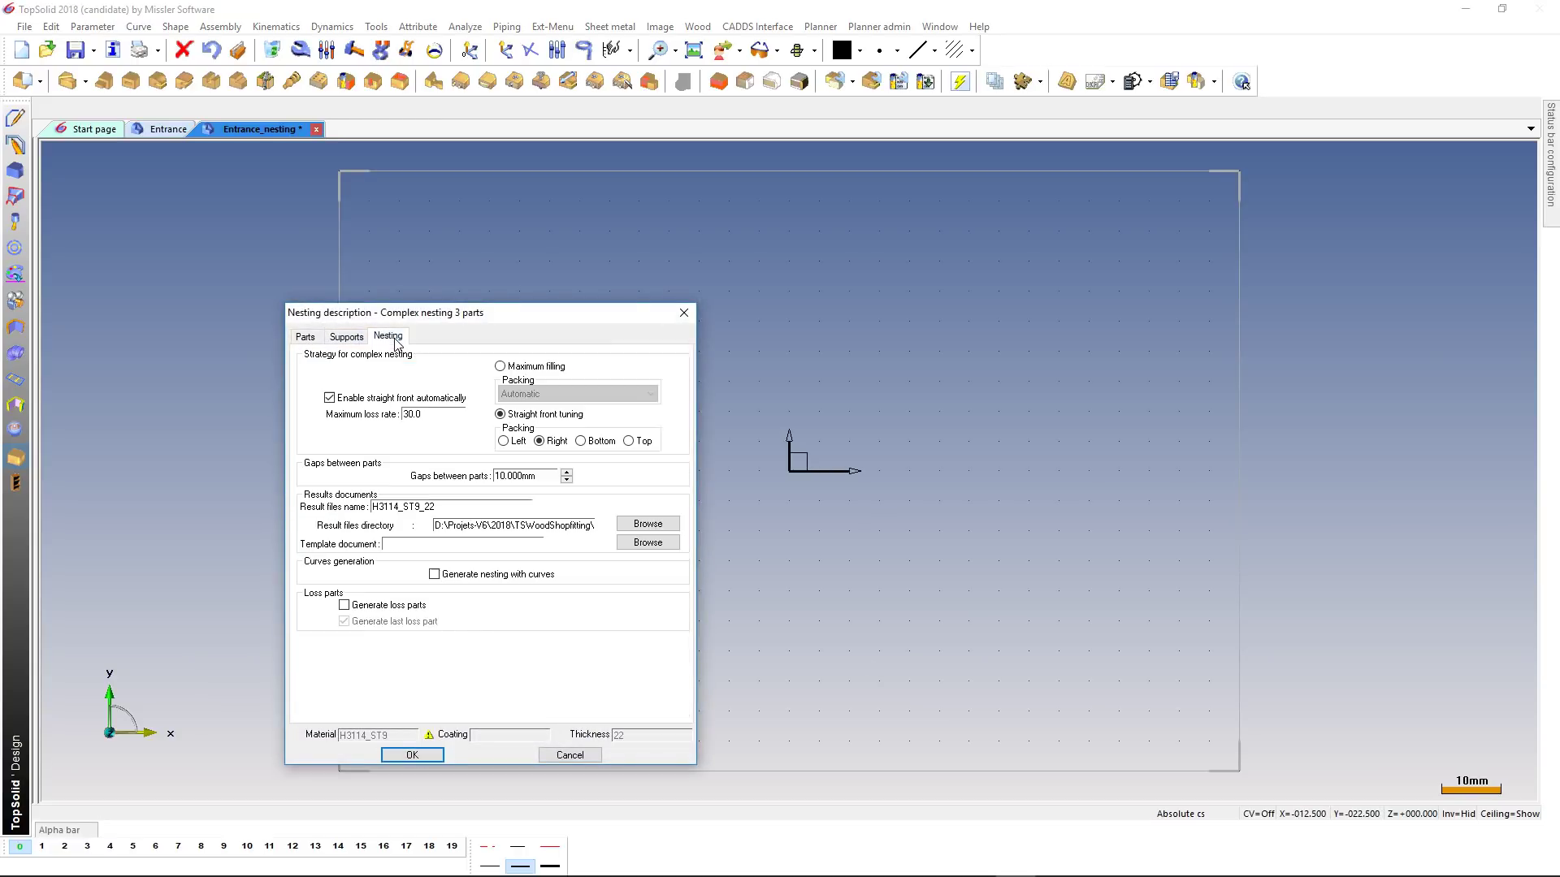
click(500, 366)
click(501, 415)
text(17)
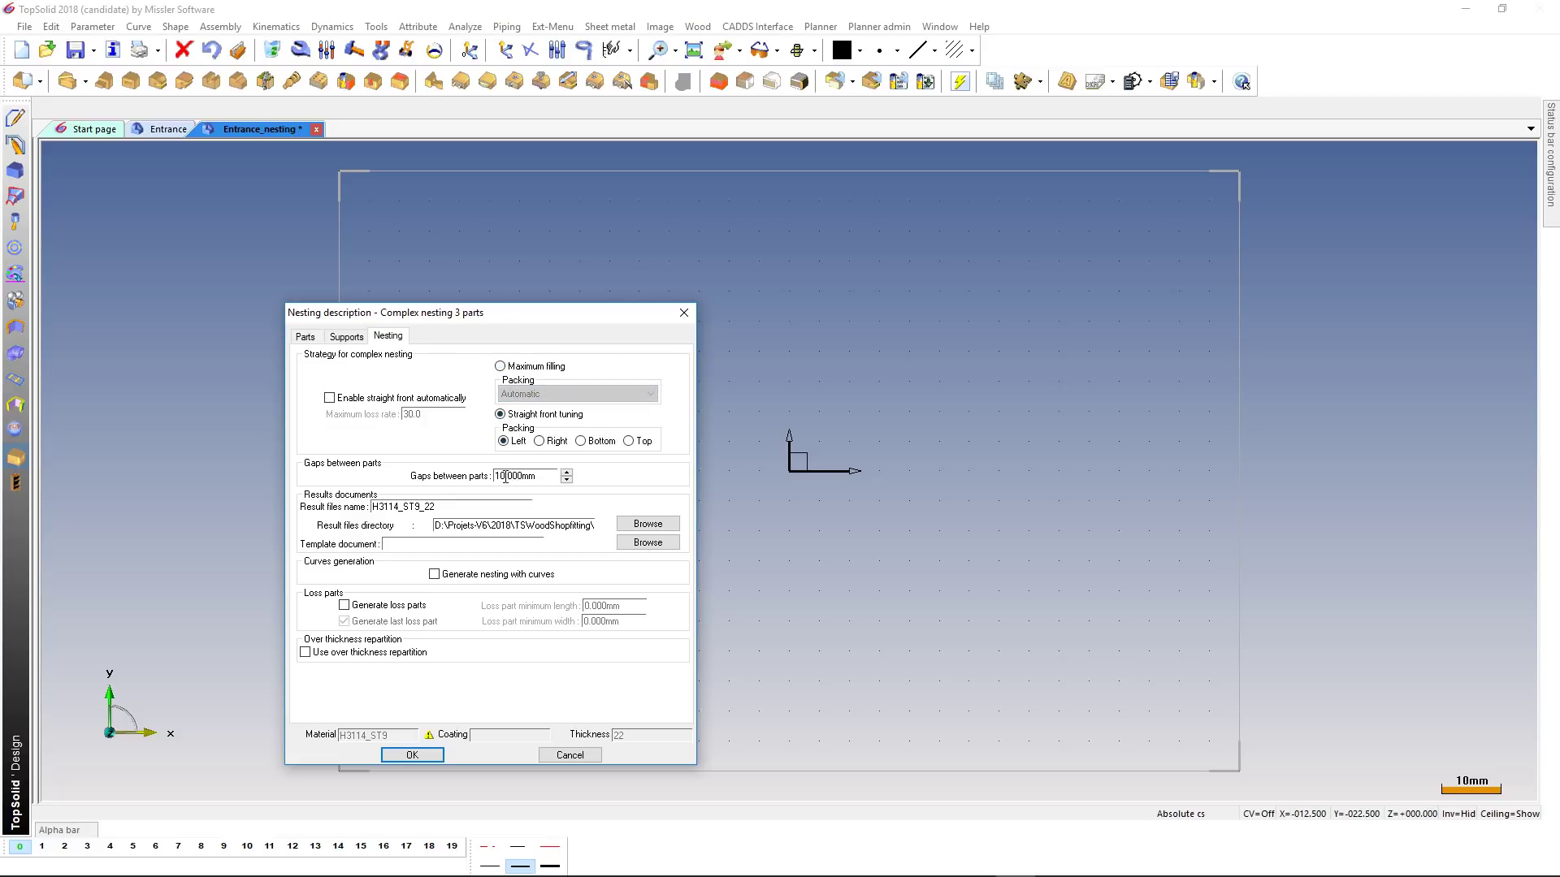
click(421, 754)
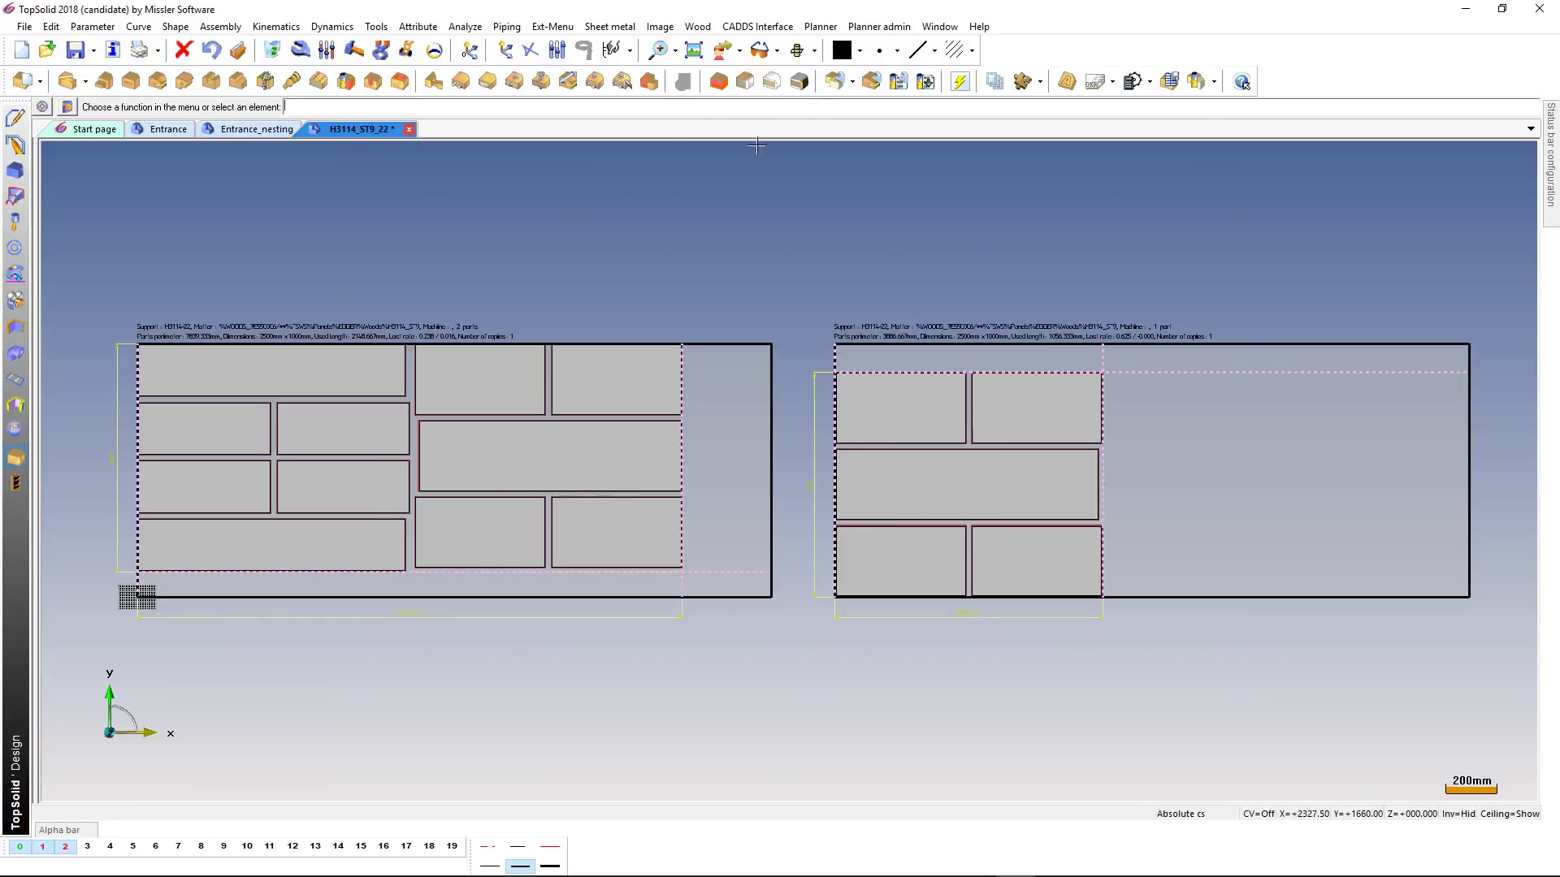
- Display the nested parts with wood texture and zoom in on the sheet
click(814, 51)
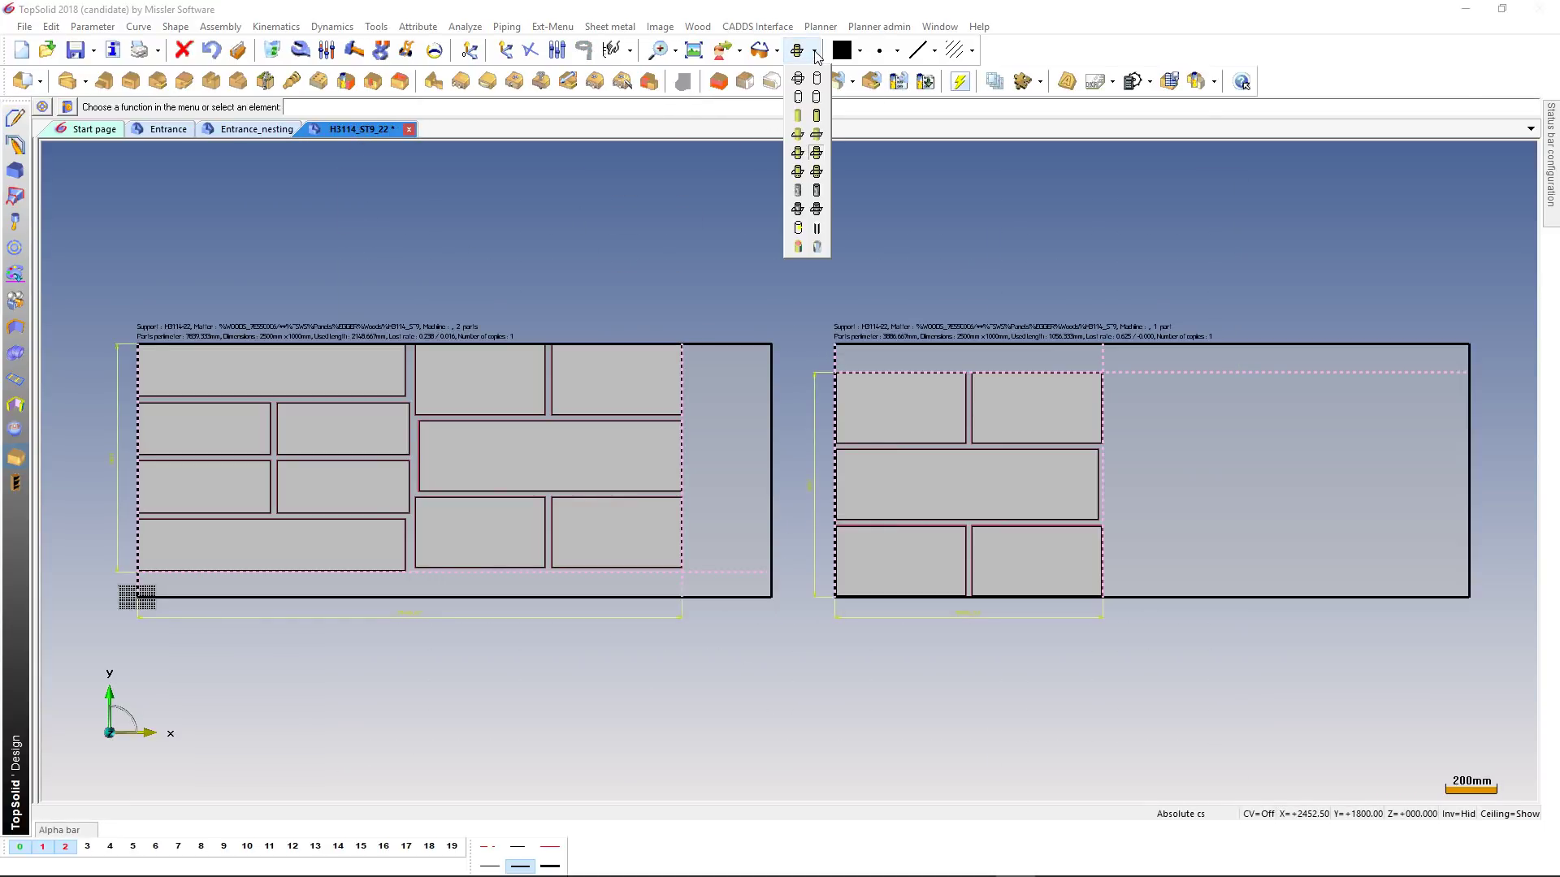
click(814, 190)
scroll(173, 426, up, 3)
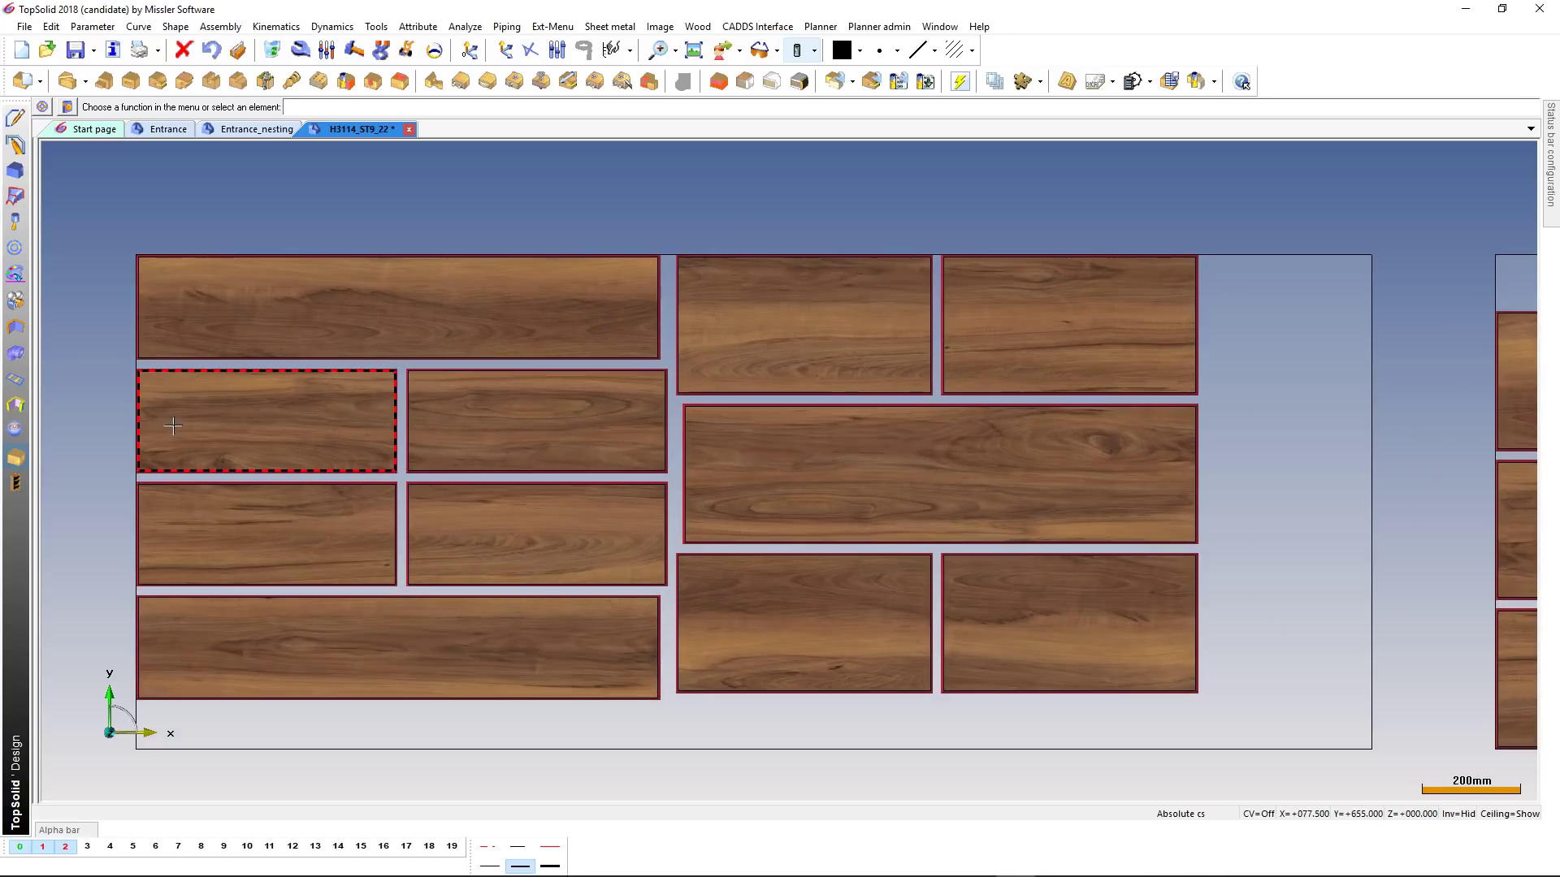
scroll(173, 426, up, 1)
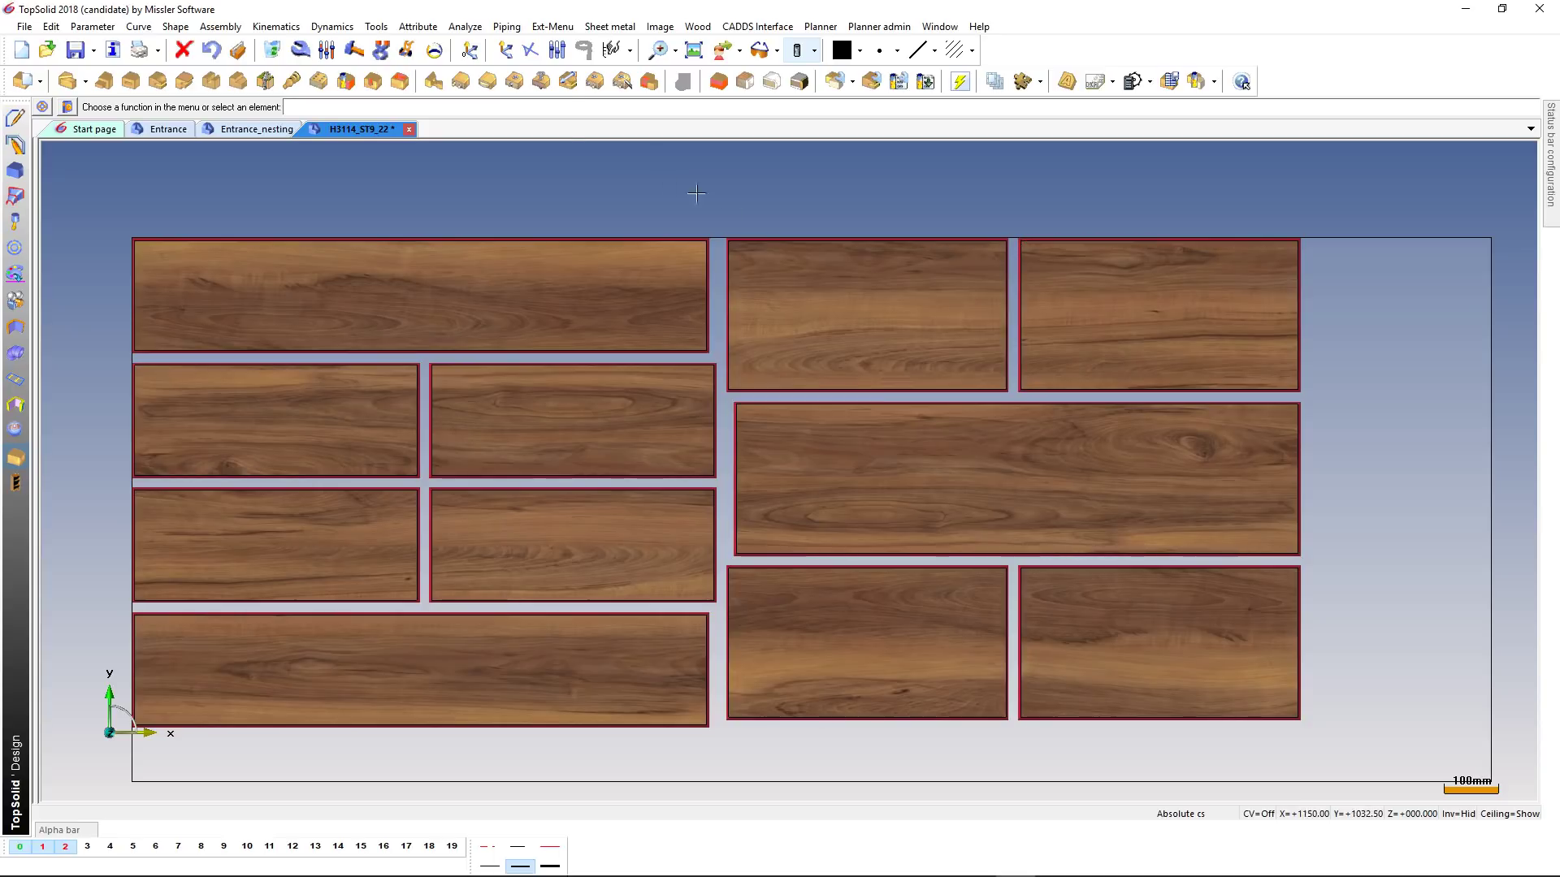
- Move the right-hand panel group down to the sheet's bottom edge
click(404, 52)
click(469, 315)
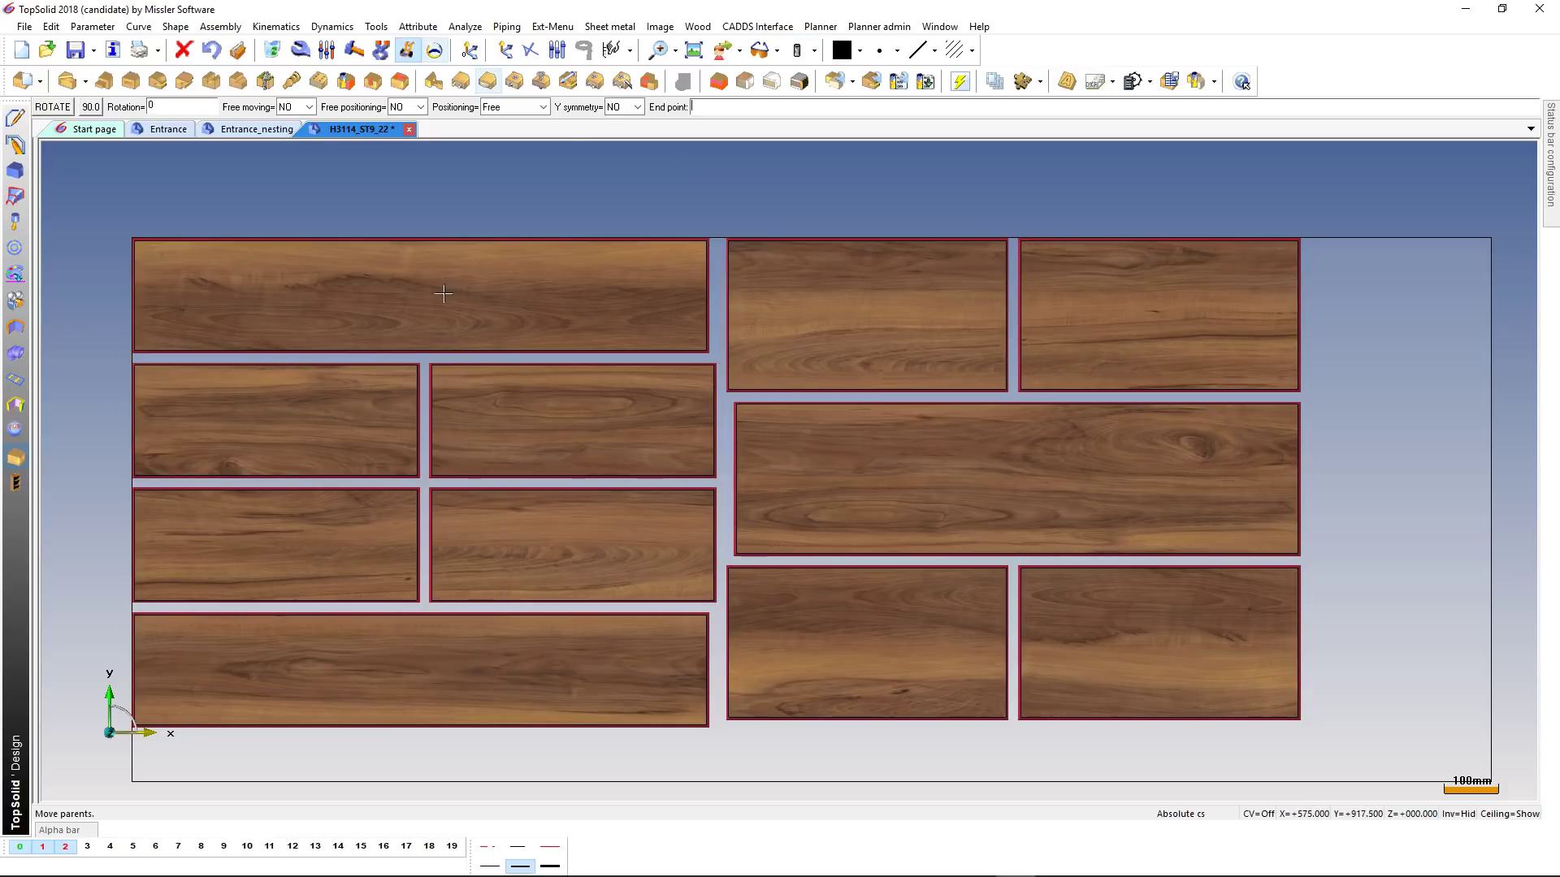
click(436, 632)
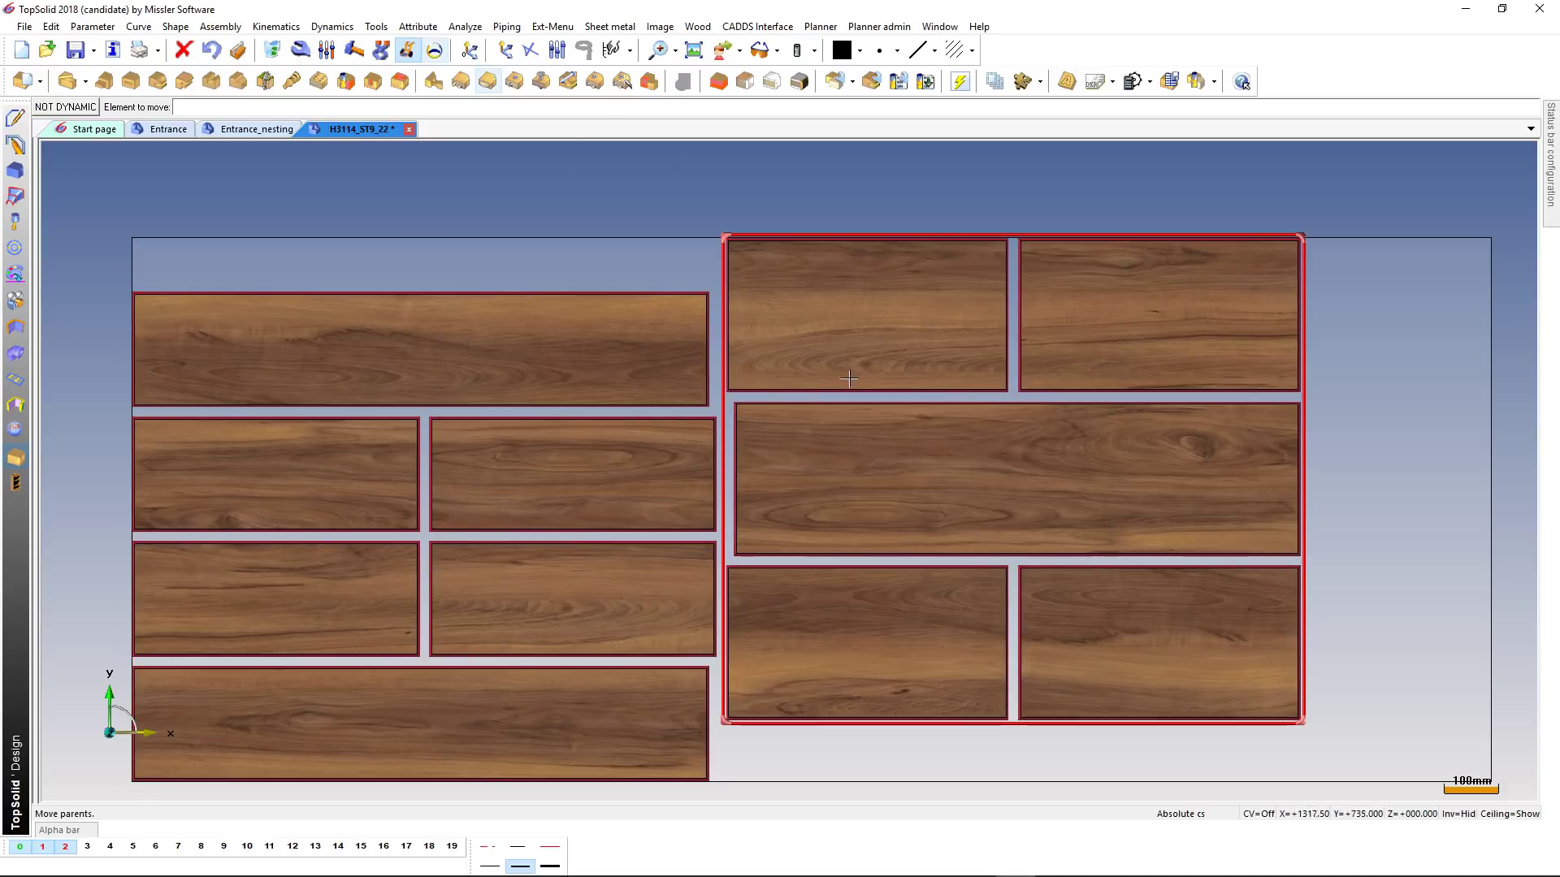
click(825, 480)
click(730, 627)
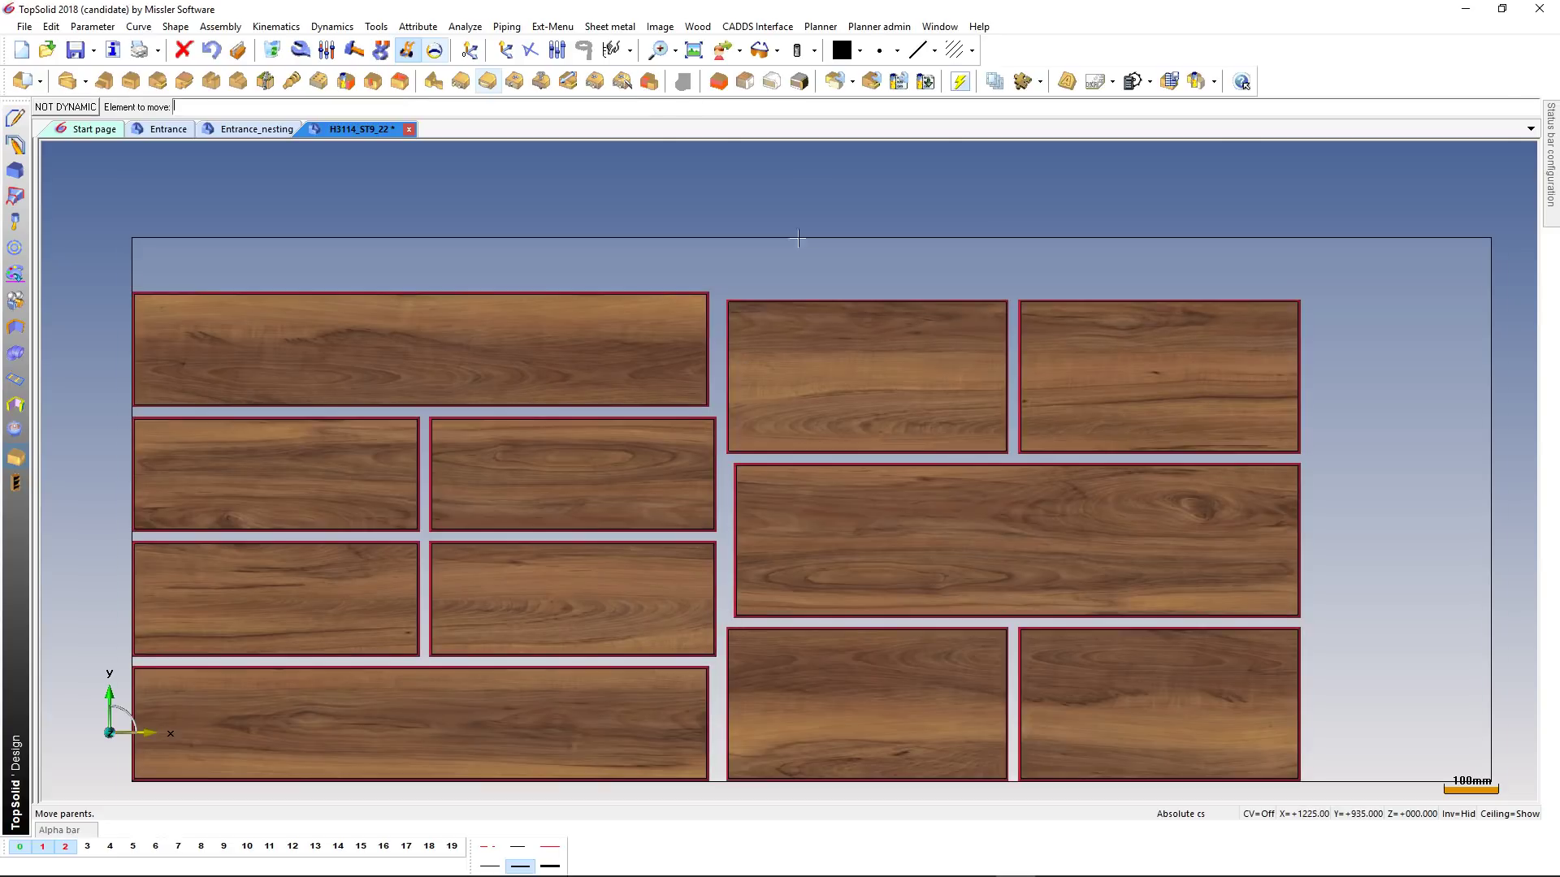
click(693, 50)
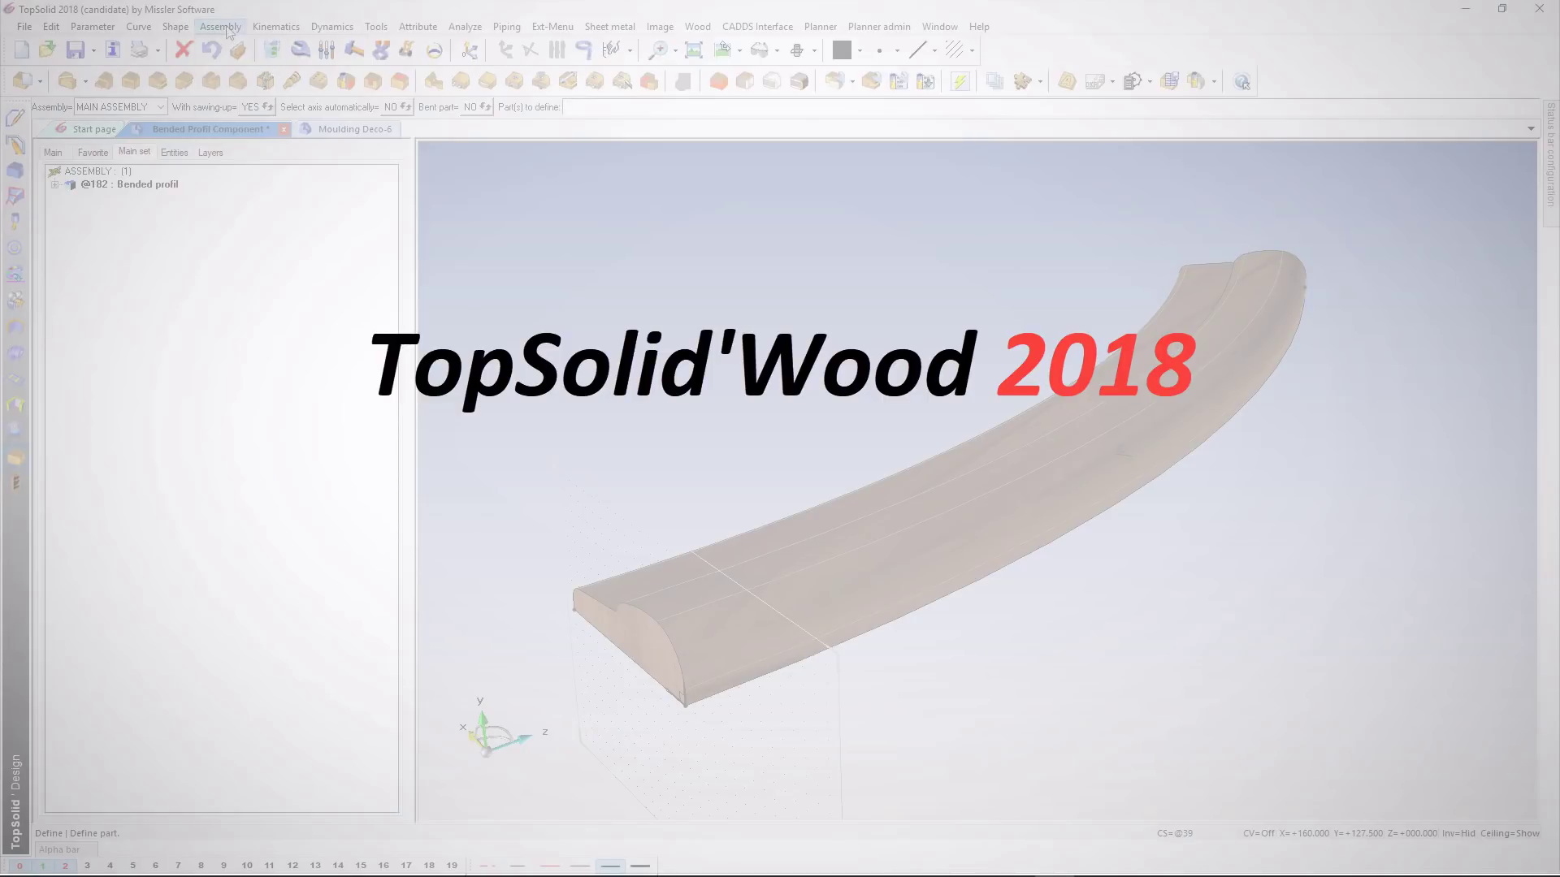
- Define the curved moulding as a bended component with its bend curve and end key faces
click(228, 29)
mouse_move(255, 350)
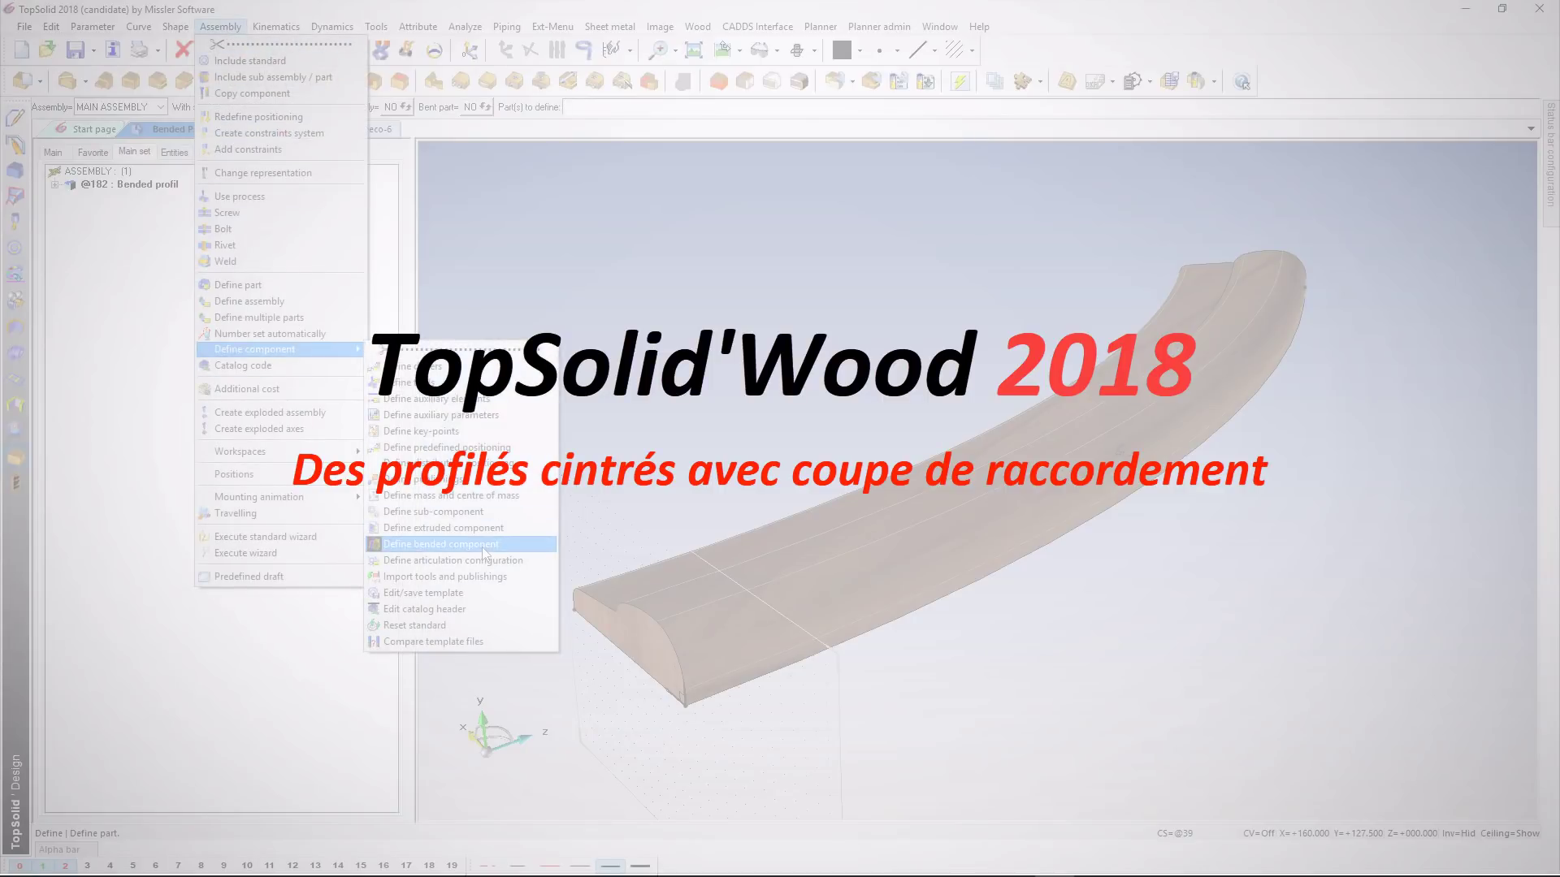
click(481, 546)
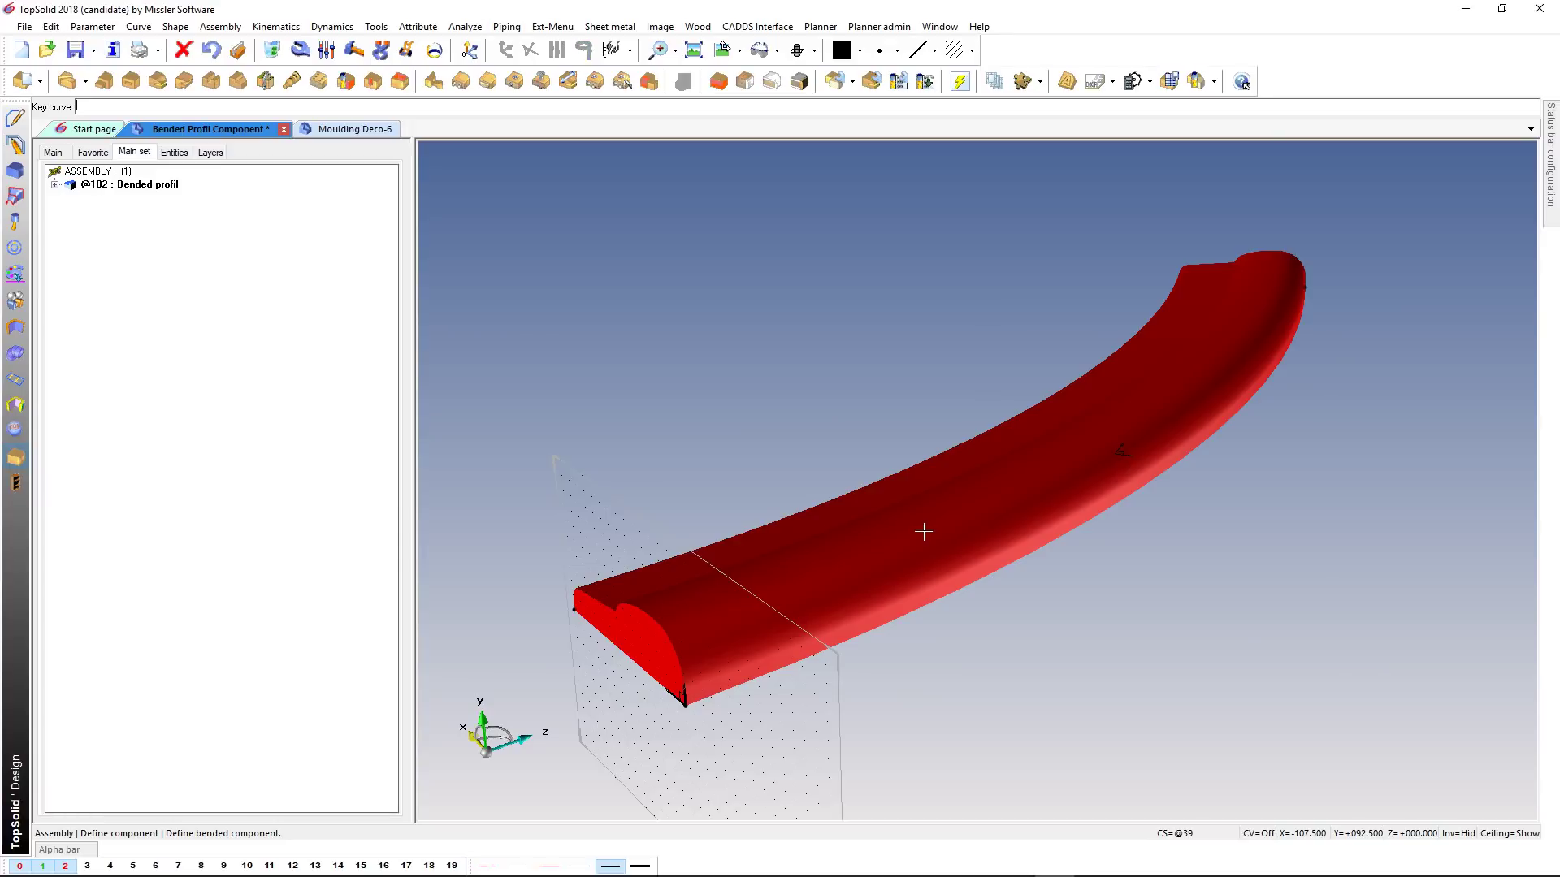
click(975, 583)
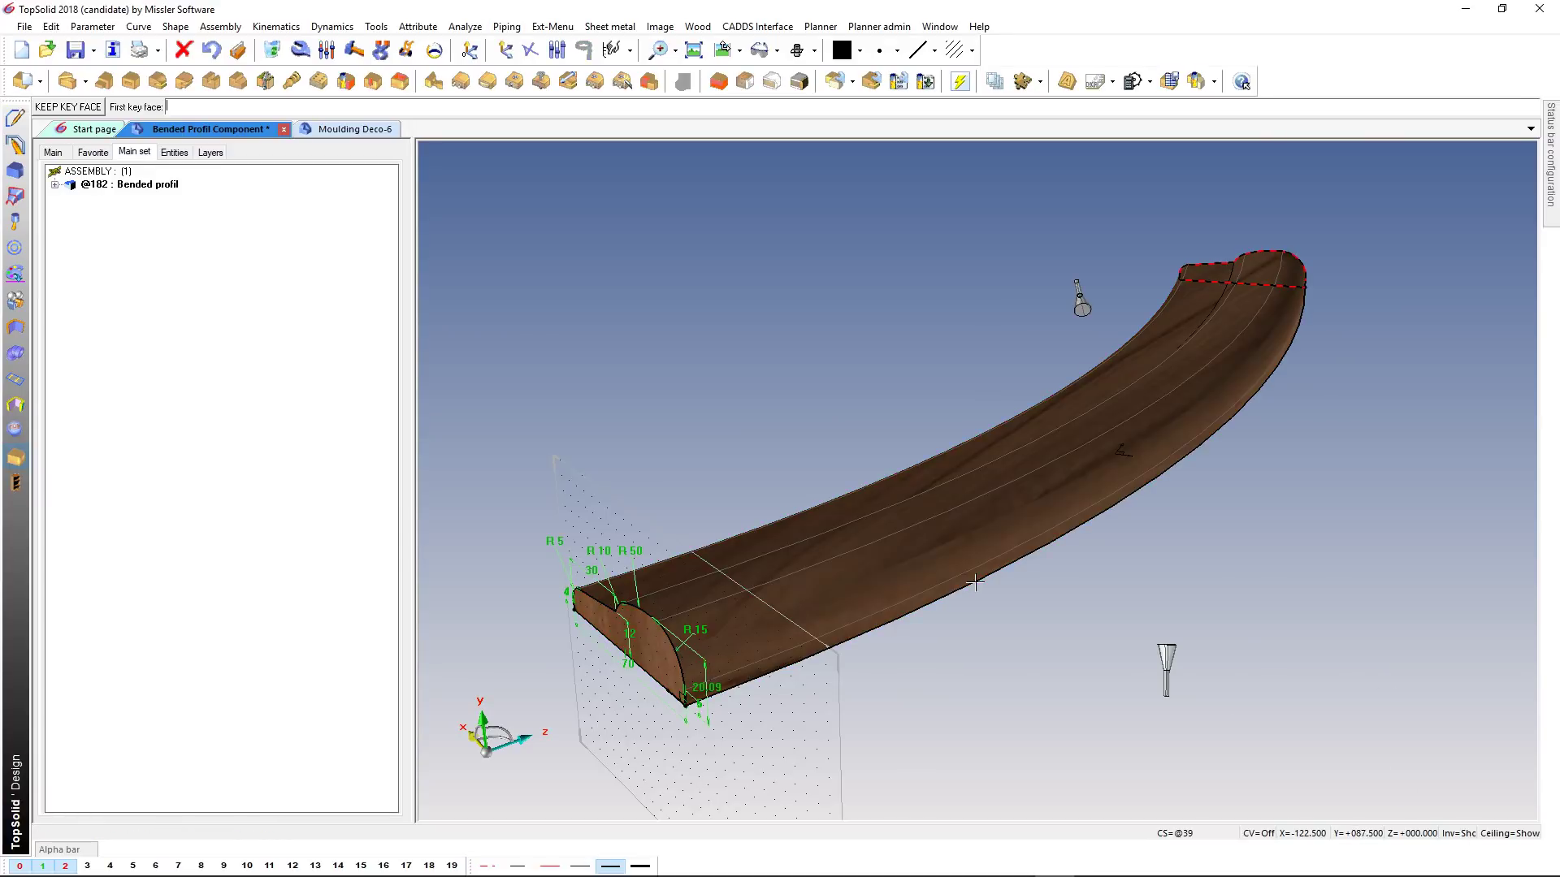
click(831, 284)
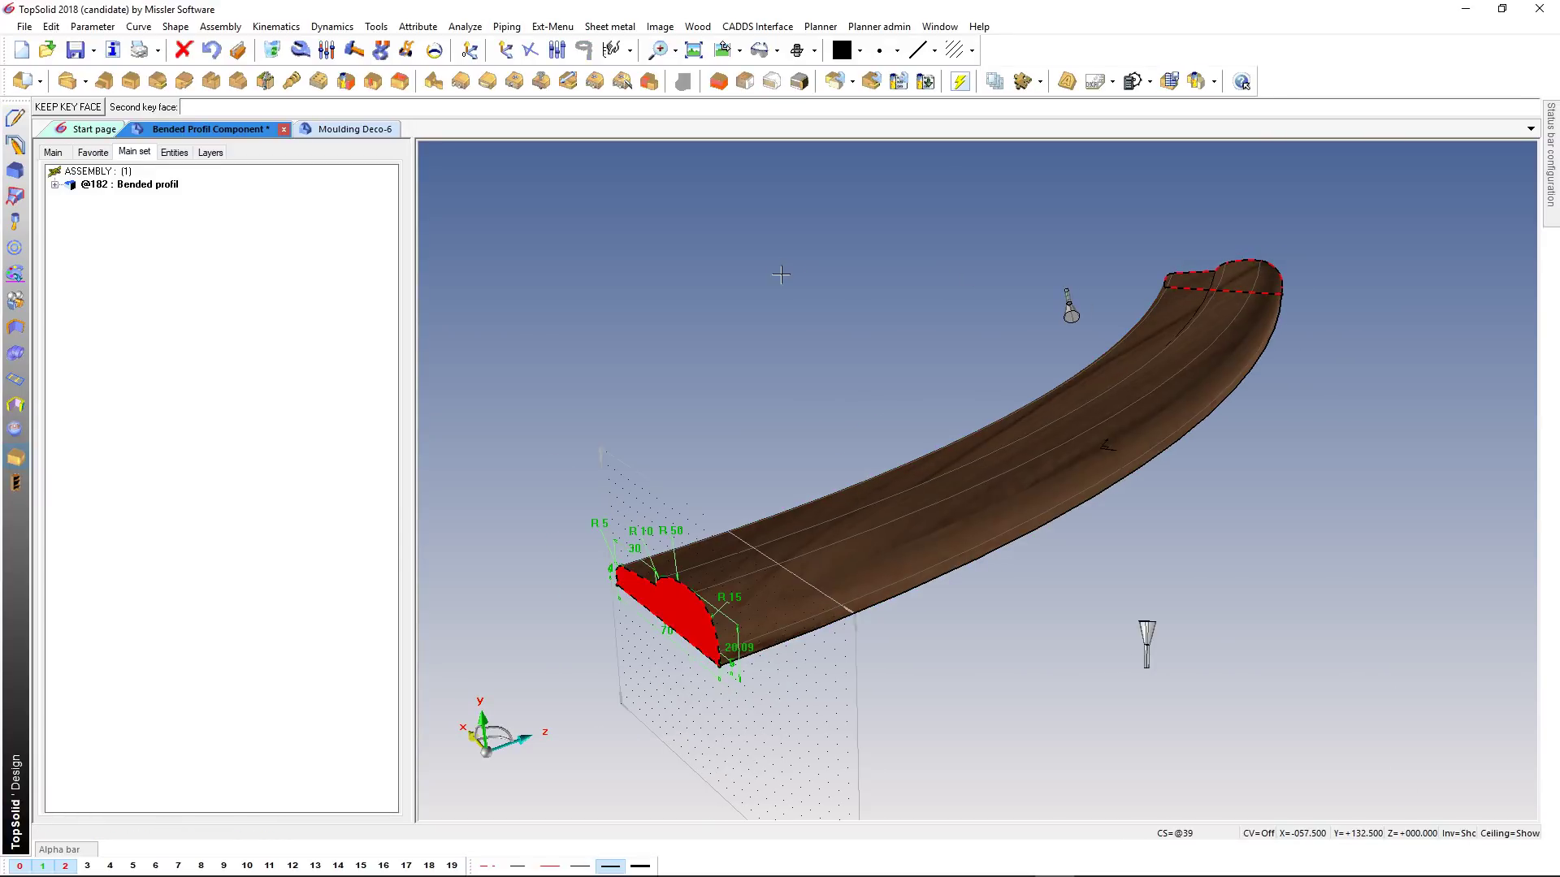
click(829, 284)
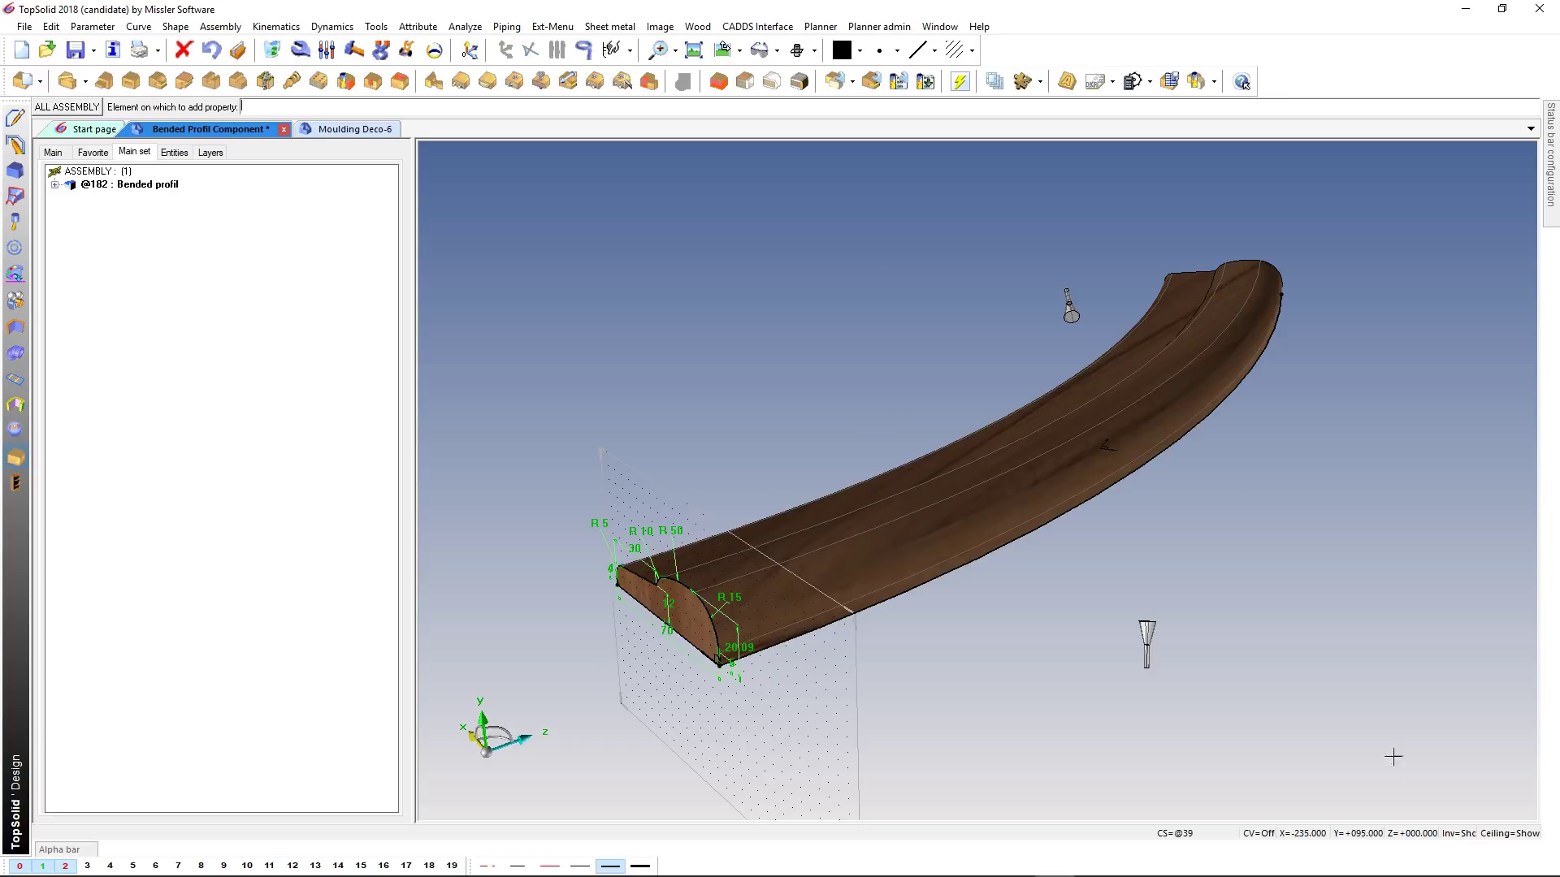
click(1467, 835)
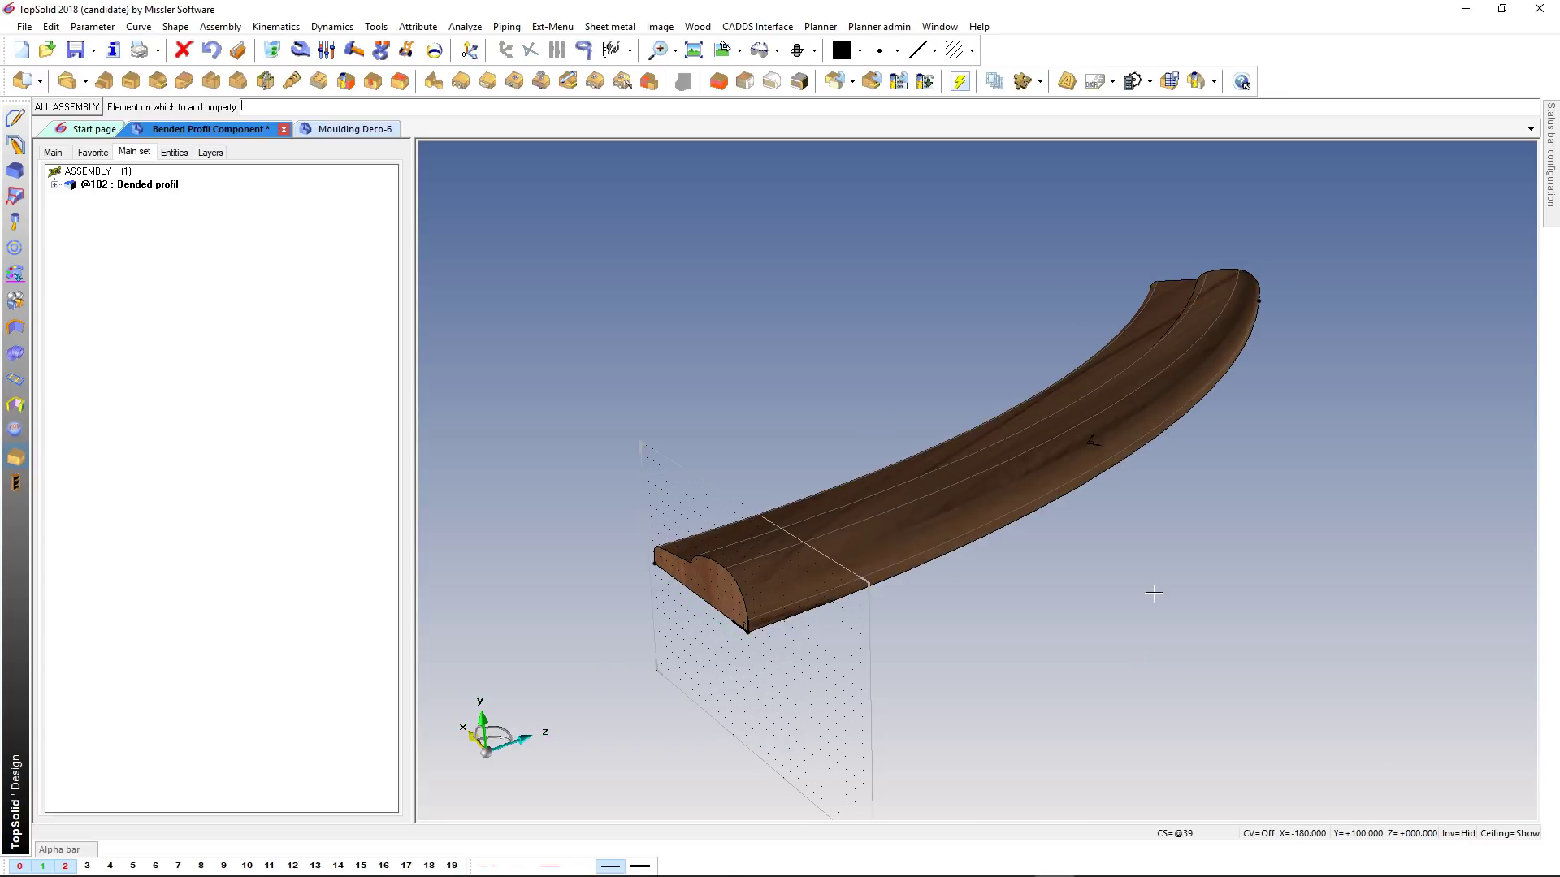
click(353, 130)
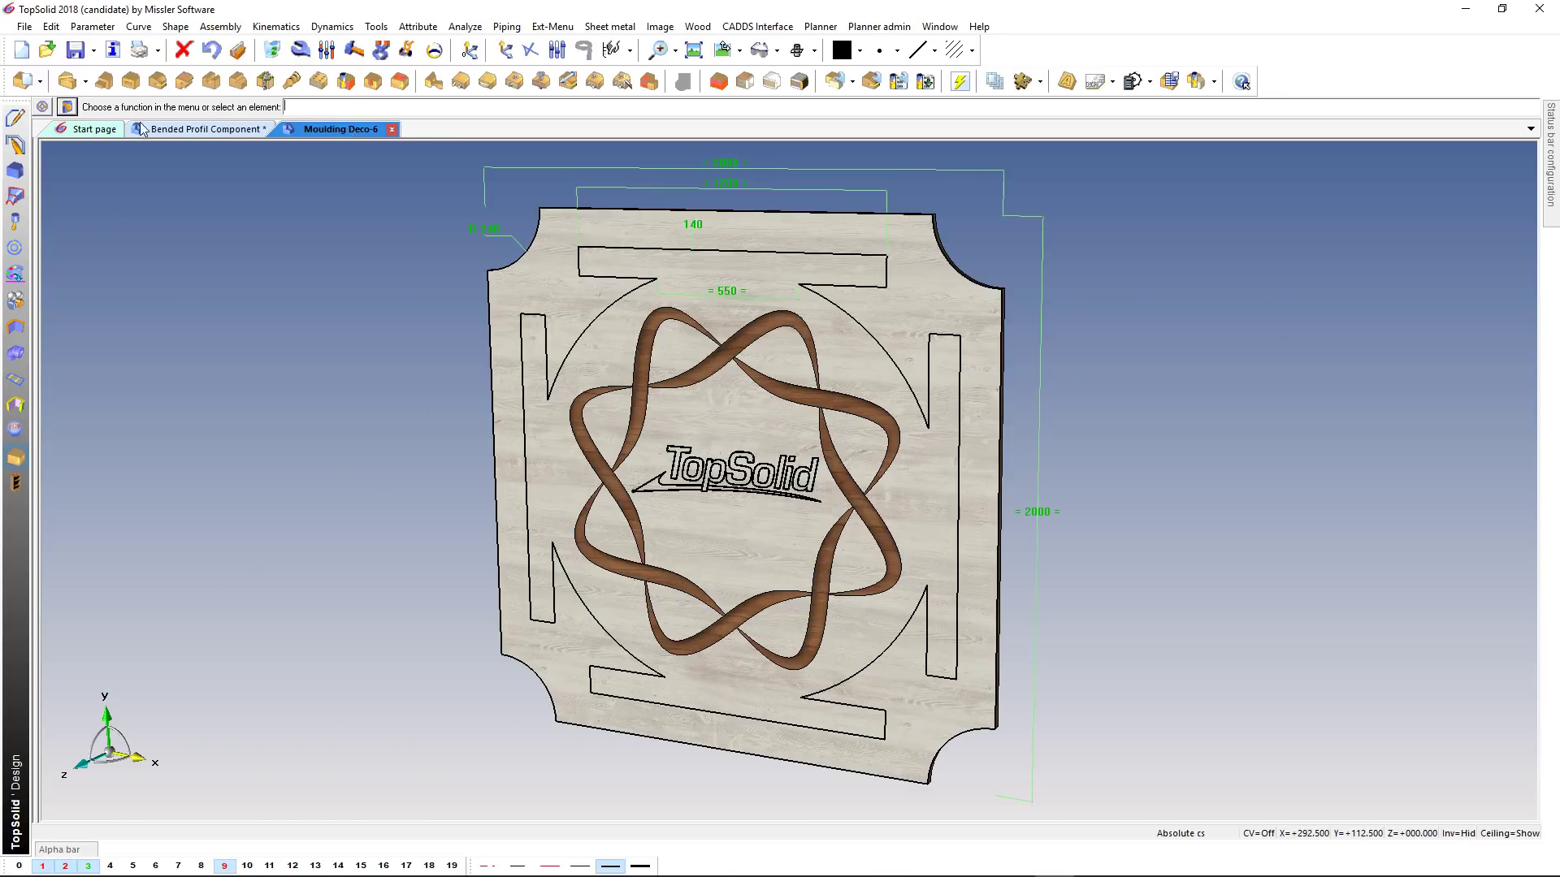
- Include the Bended Profil Component along the panel's inner contours
click(67, 107)
click(172, 131)
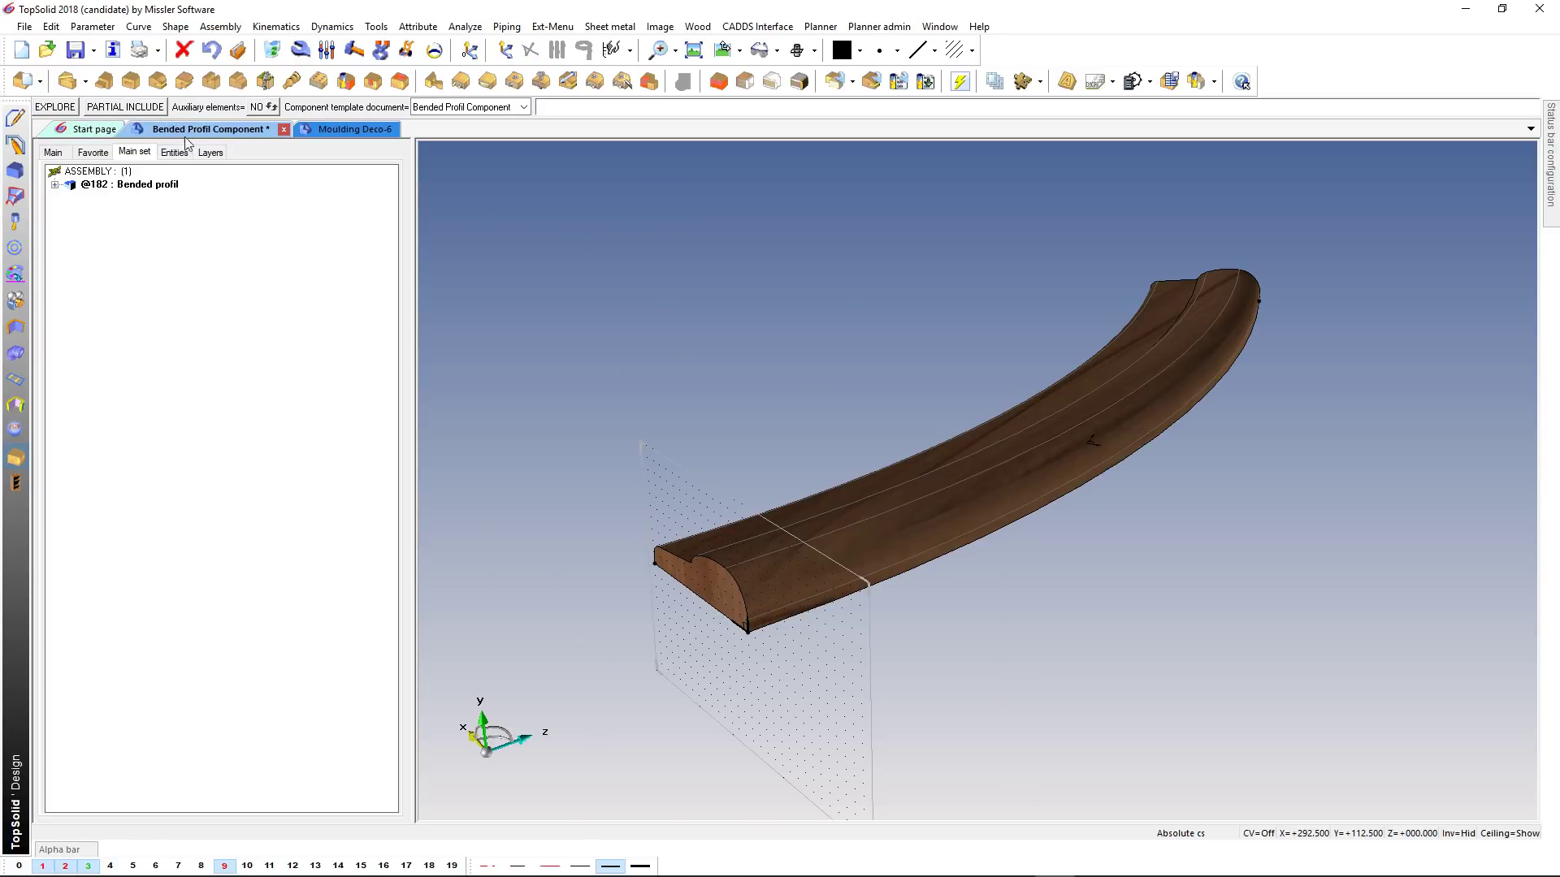
key(Return)
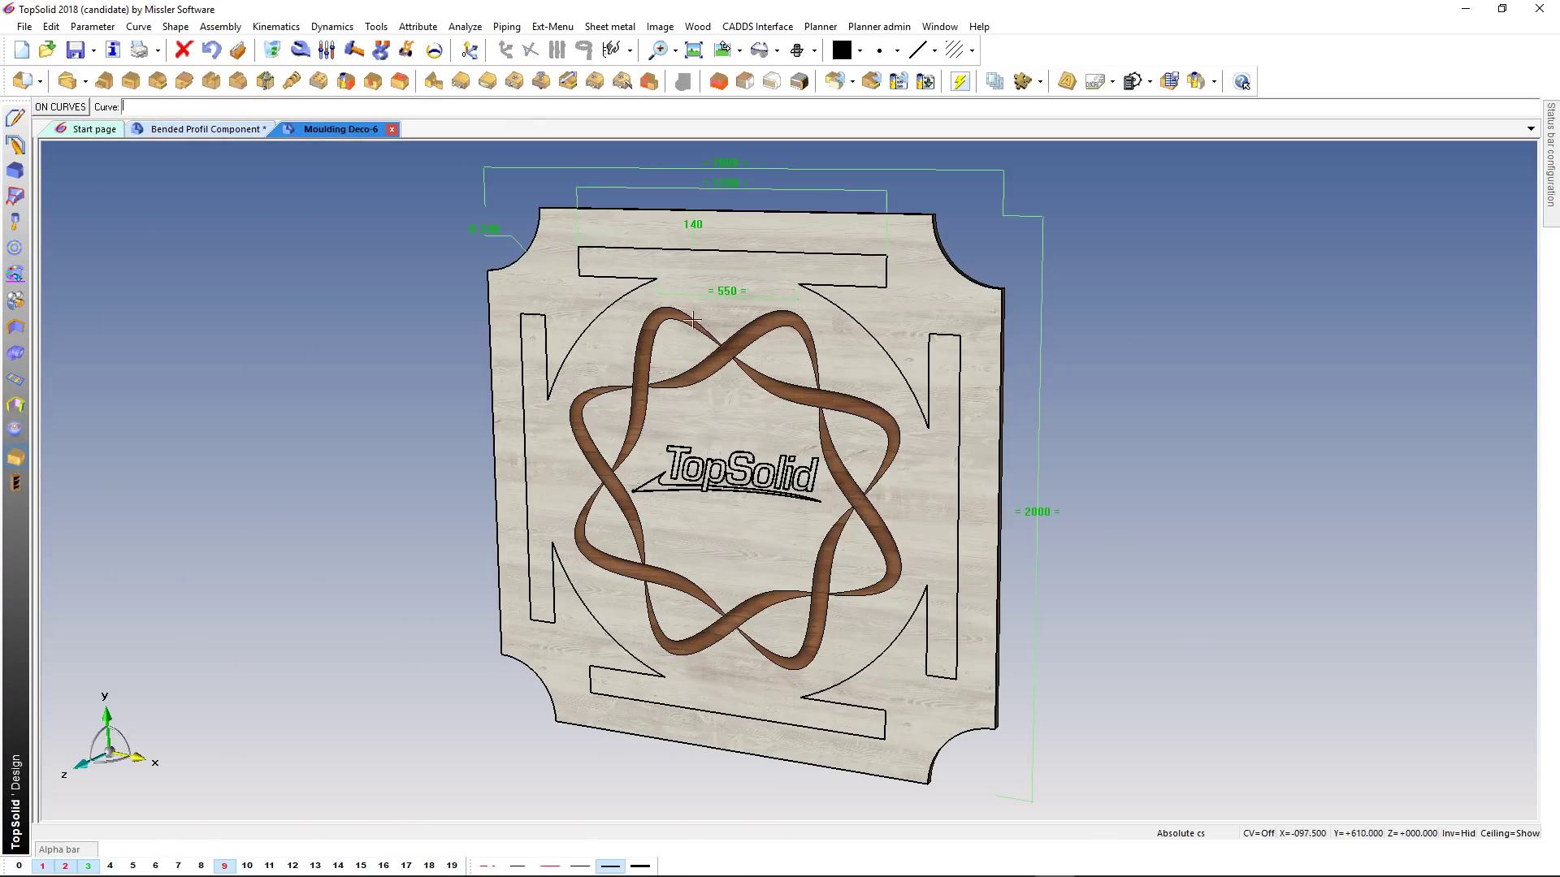
click(62, 109)
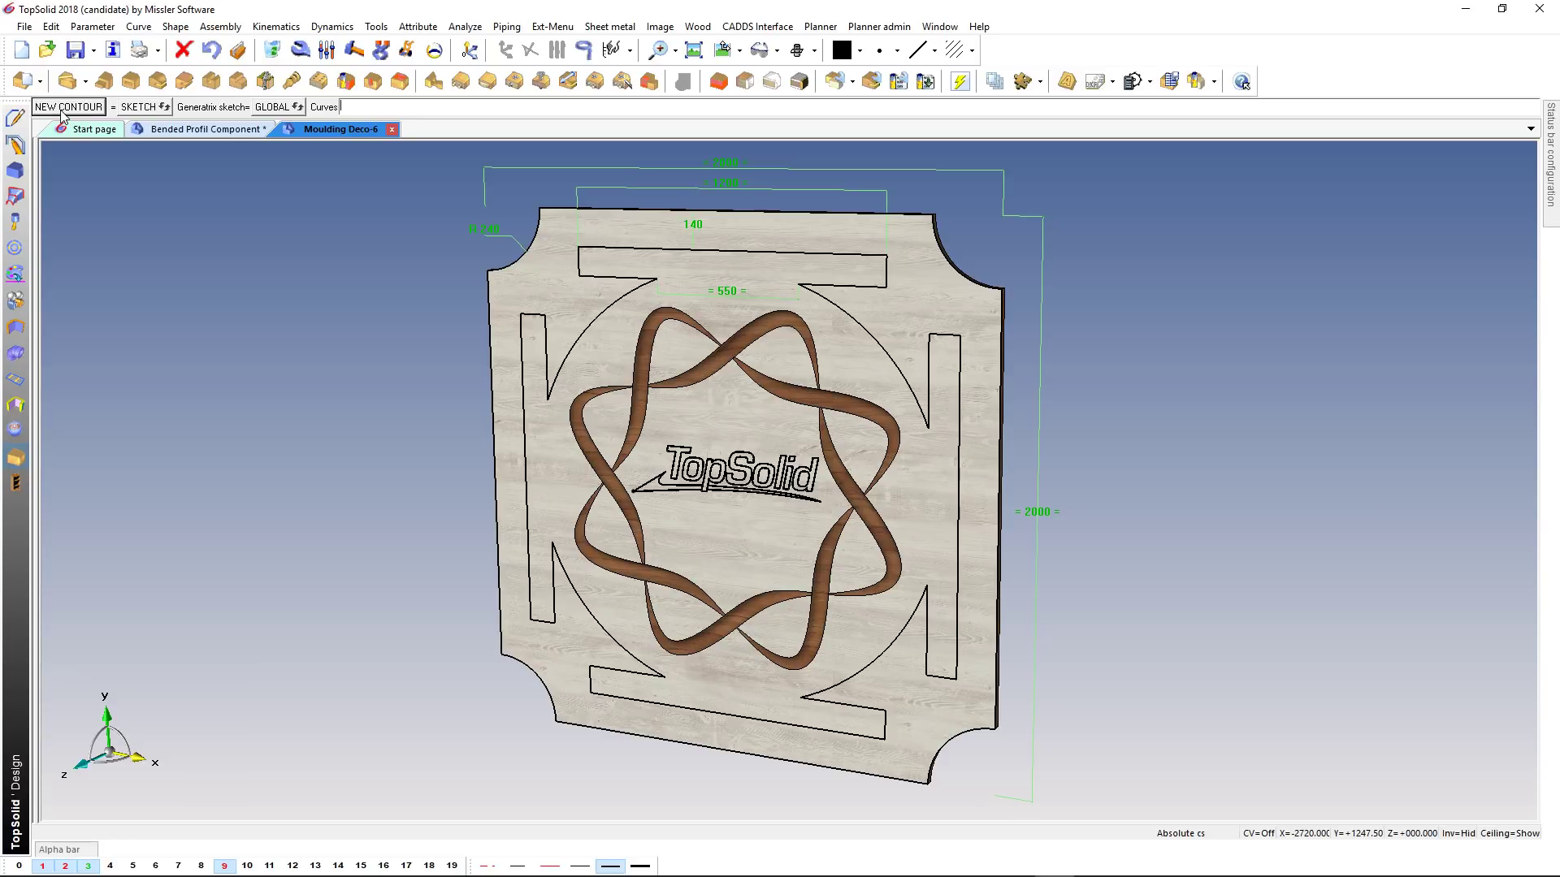
click(845, 283)
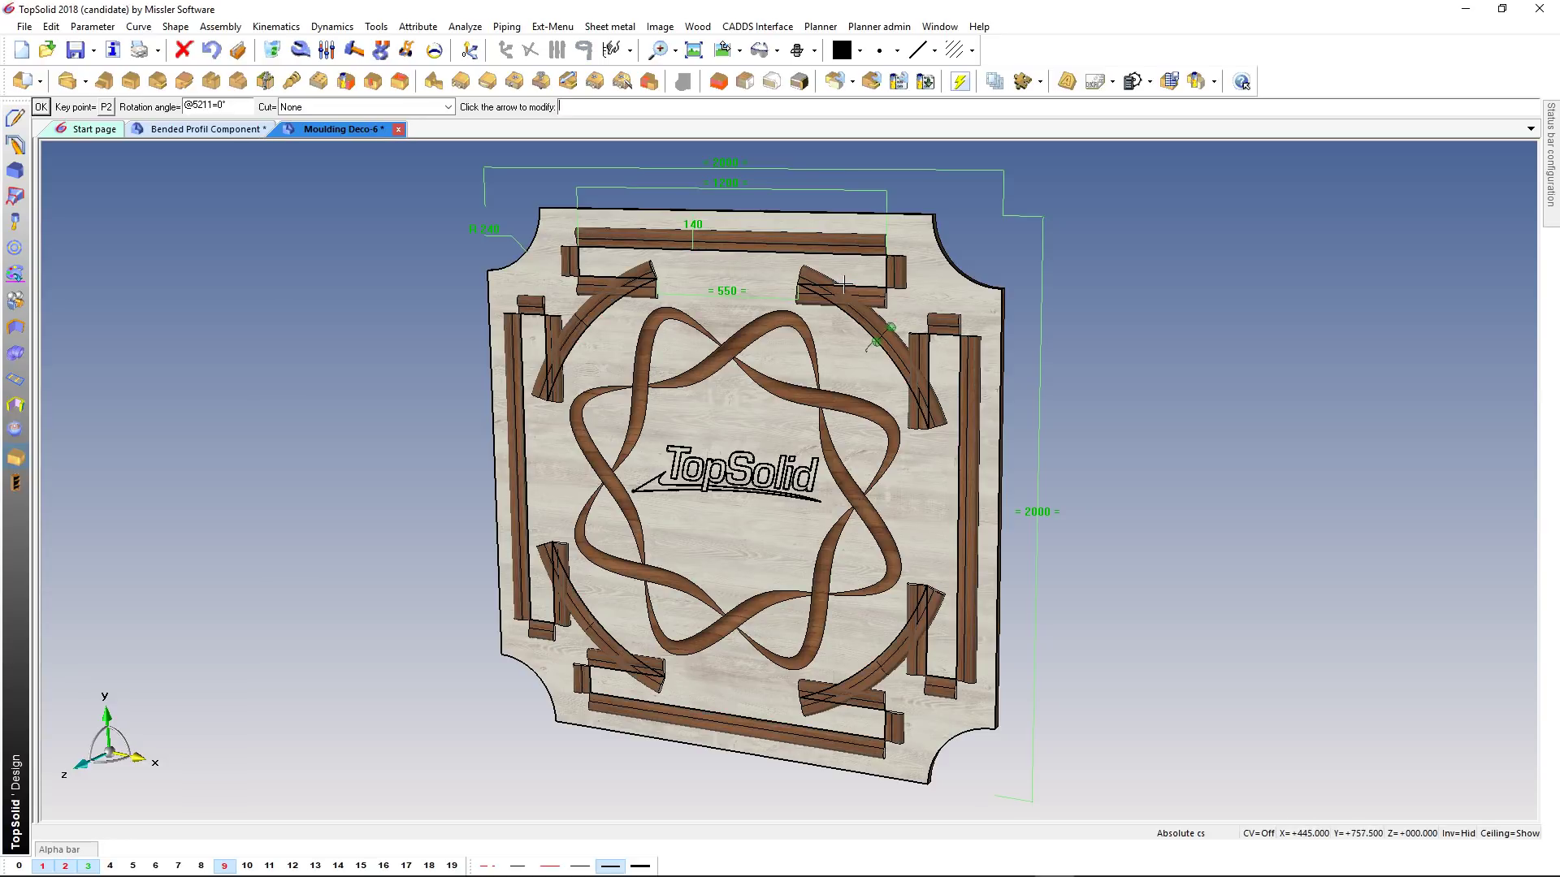
scroll(862, 282, up, 2)
scroll(820, 357, up, 2)
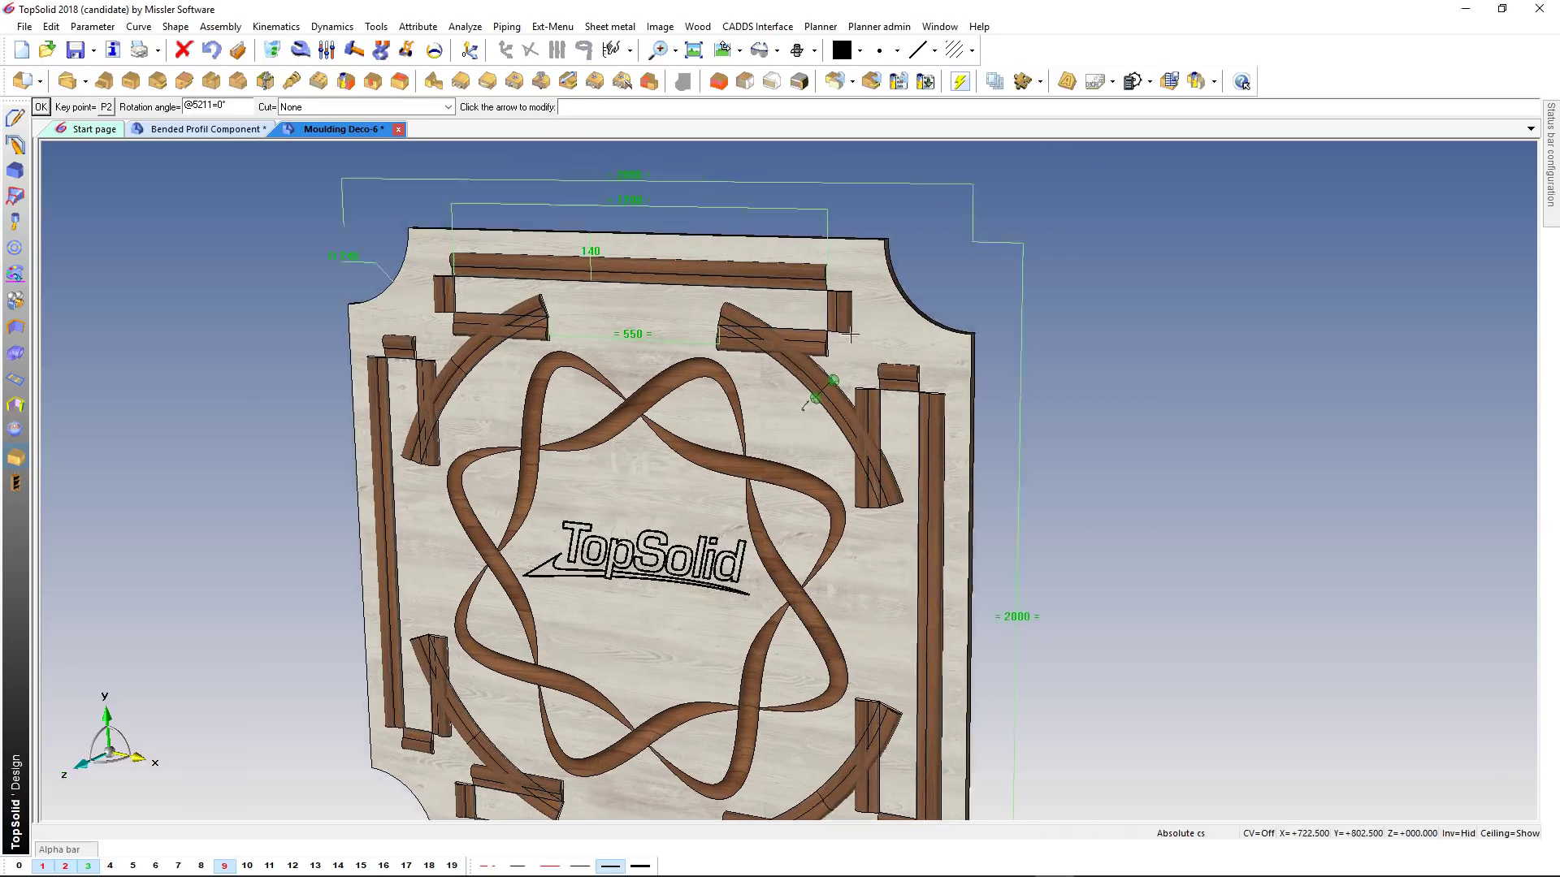
scroll(781, 440, up, 2)
scroll(780, 440, up, 2)
scroll(782, 402, up, 2)
scroll(784, 363, up, 2)
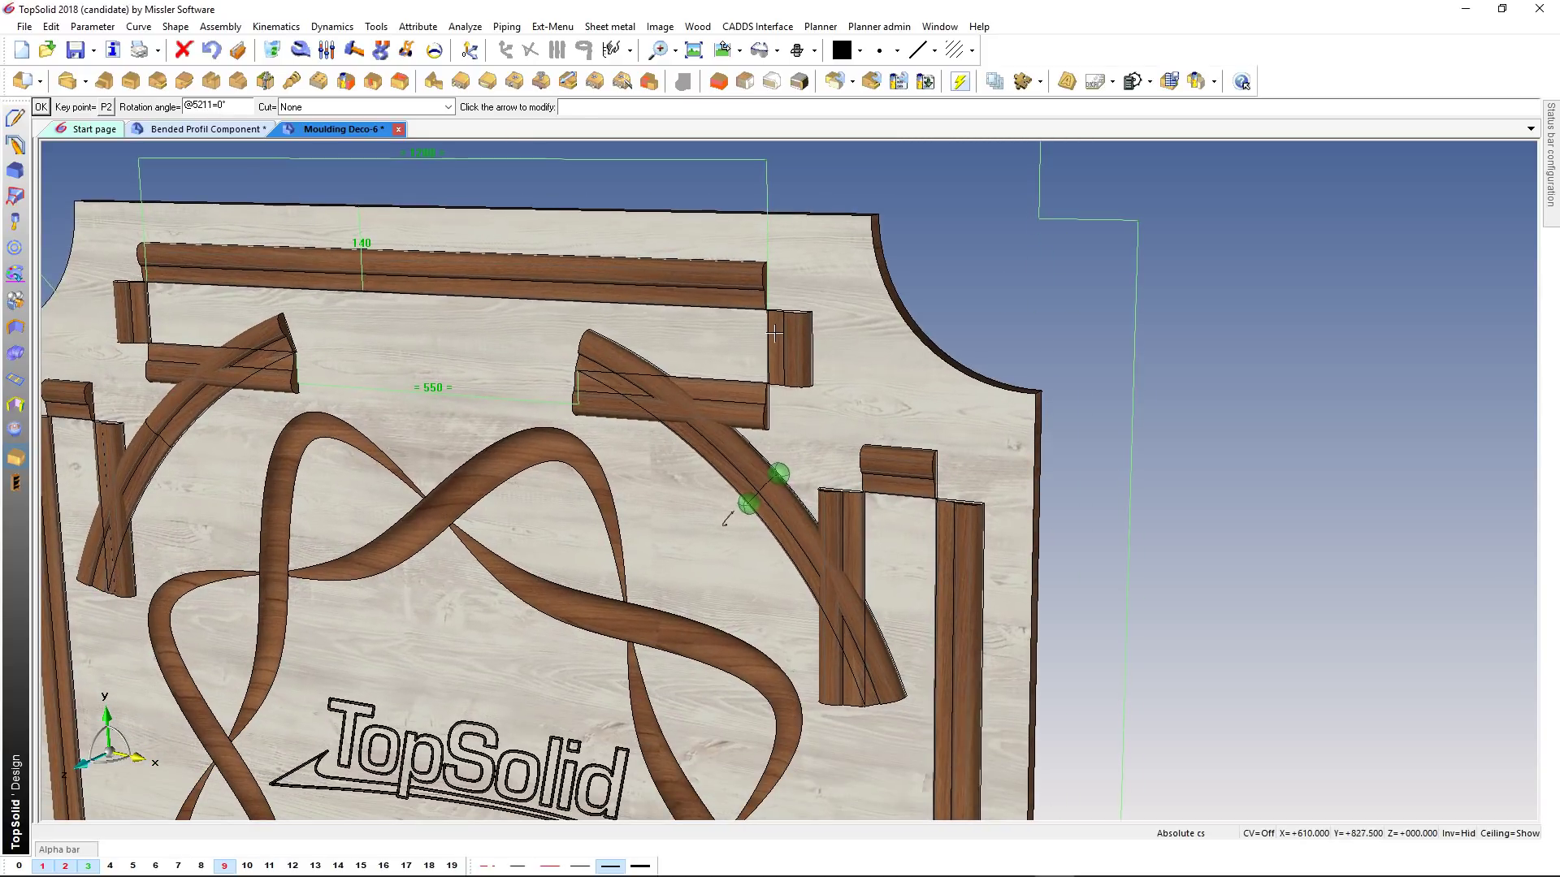
- Reorient the mouldings' key point and join corners with Curved cutext mitre
click(778, 474)
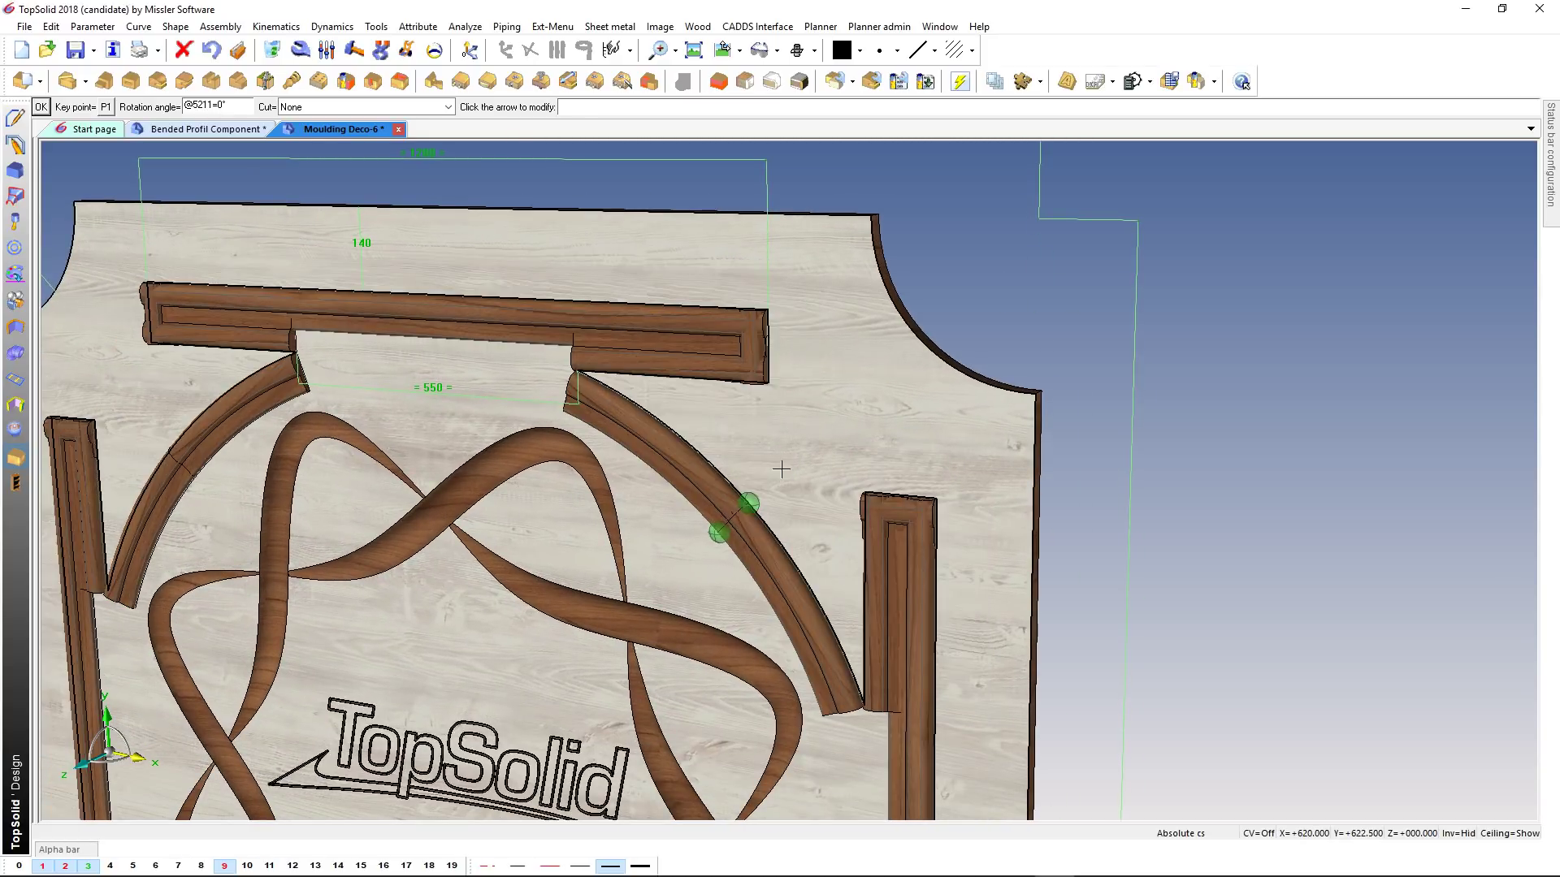
click(718, 533)
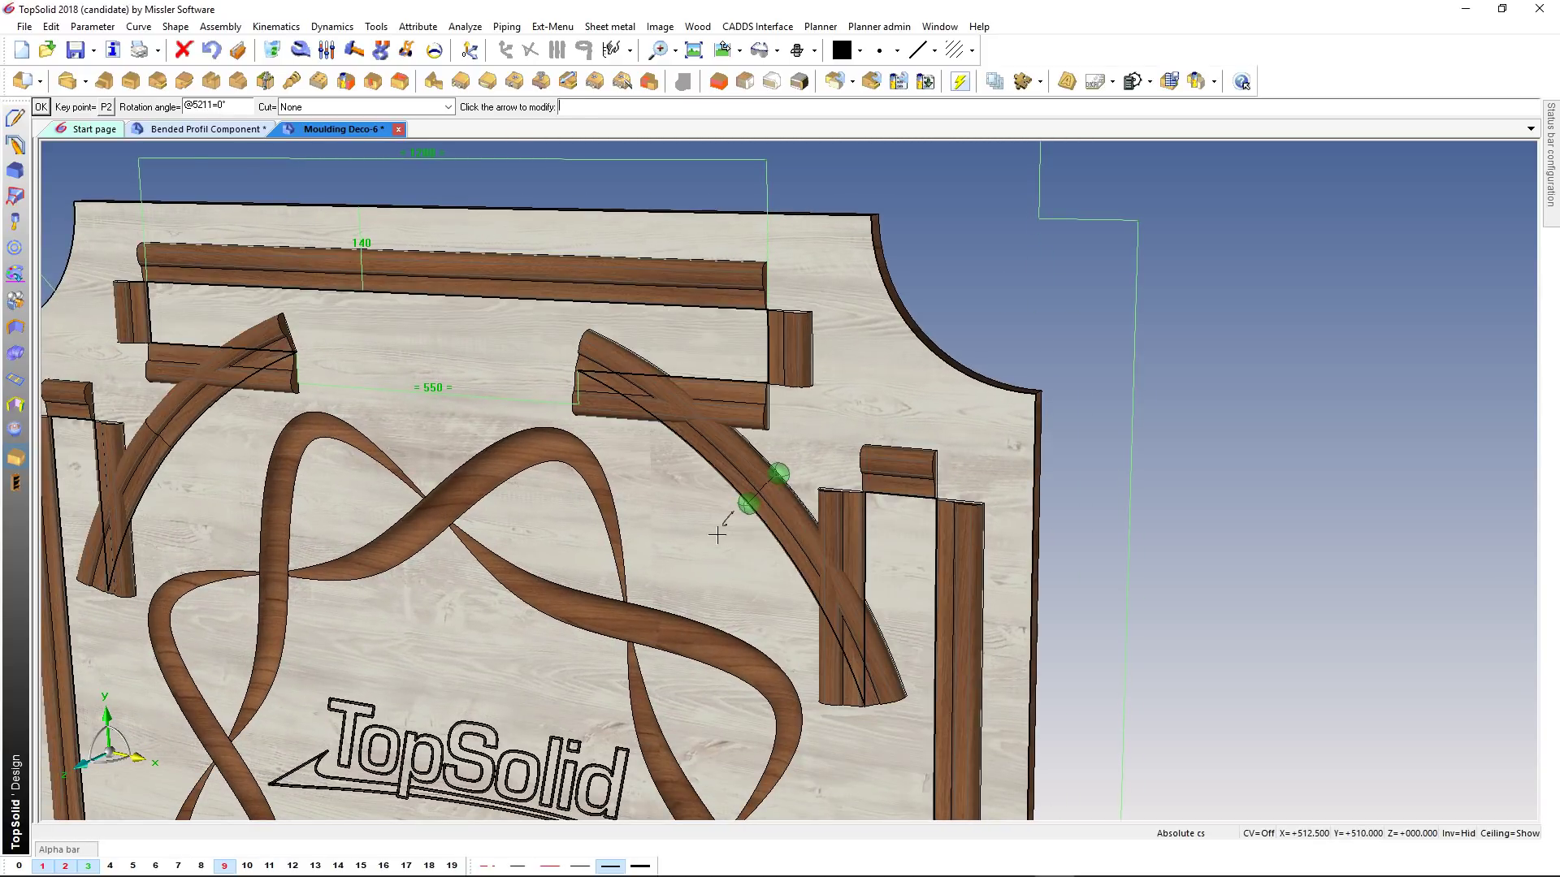
click(393, 107)
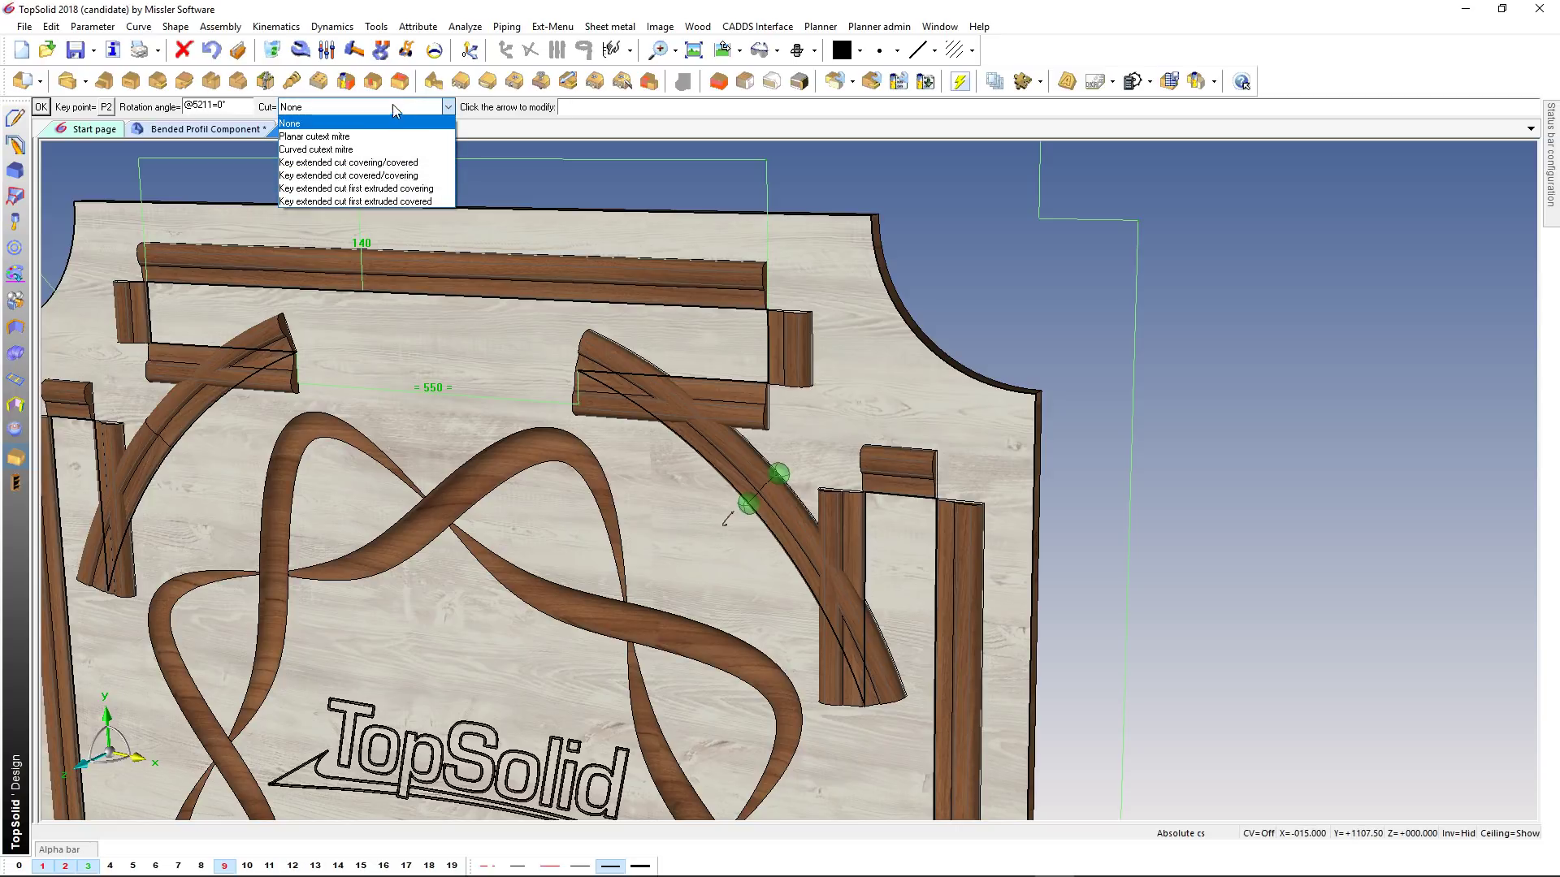
click(319, 149)
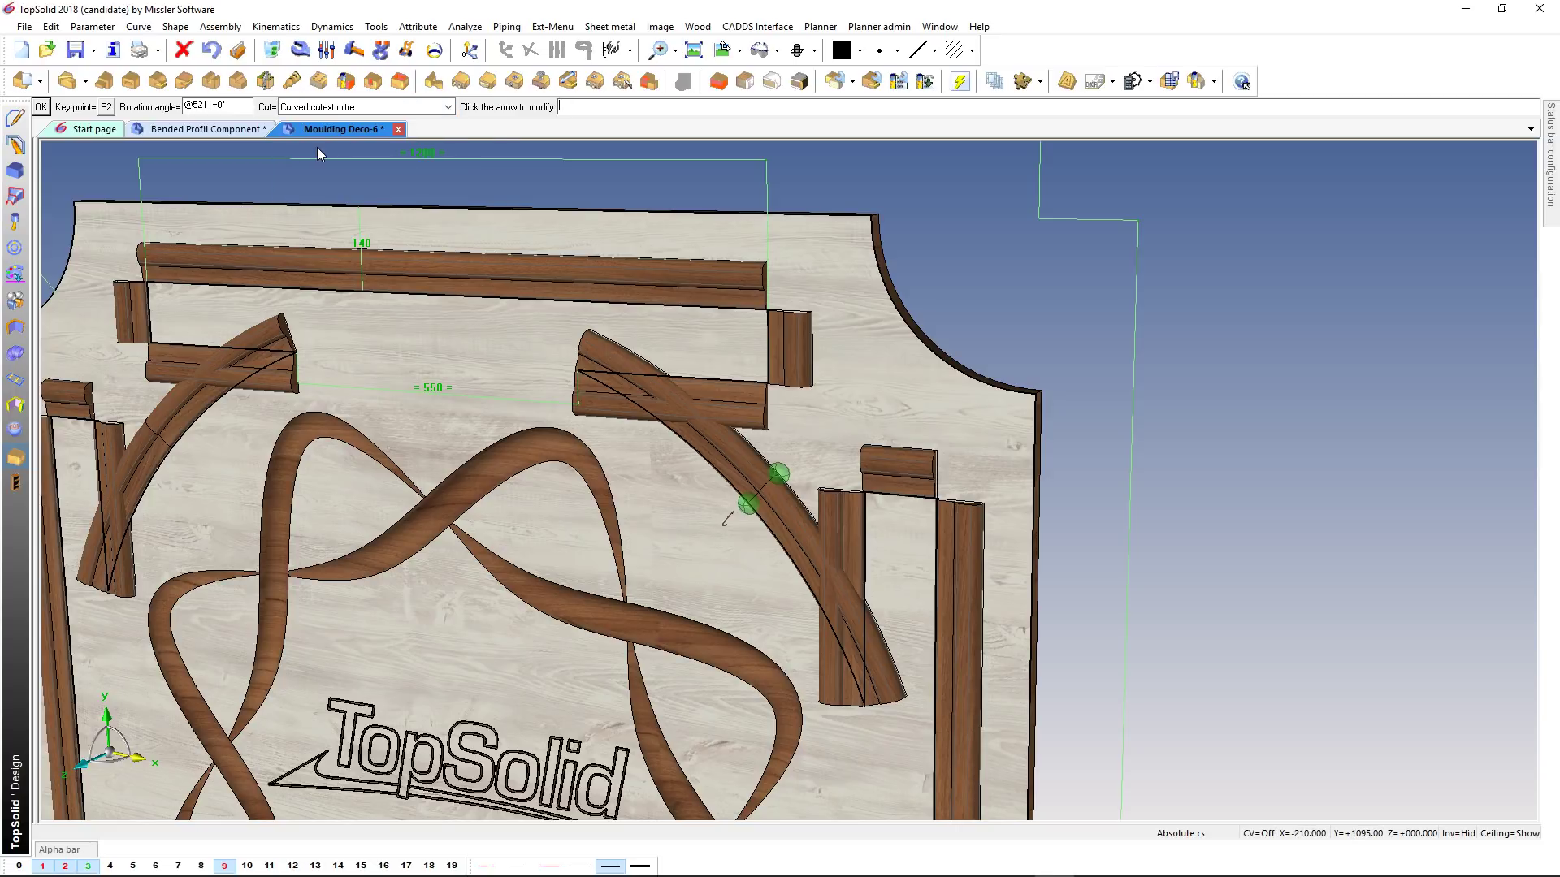
scroll(603, 271, down, 2)
scroll(603, 271, down, 2)
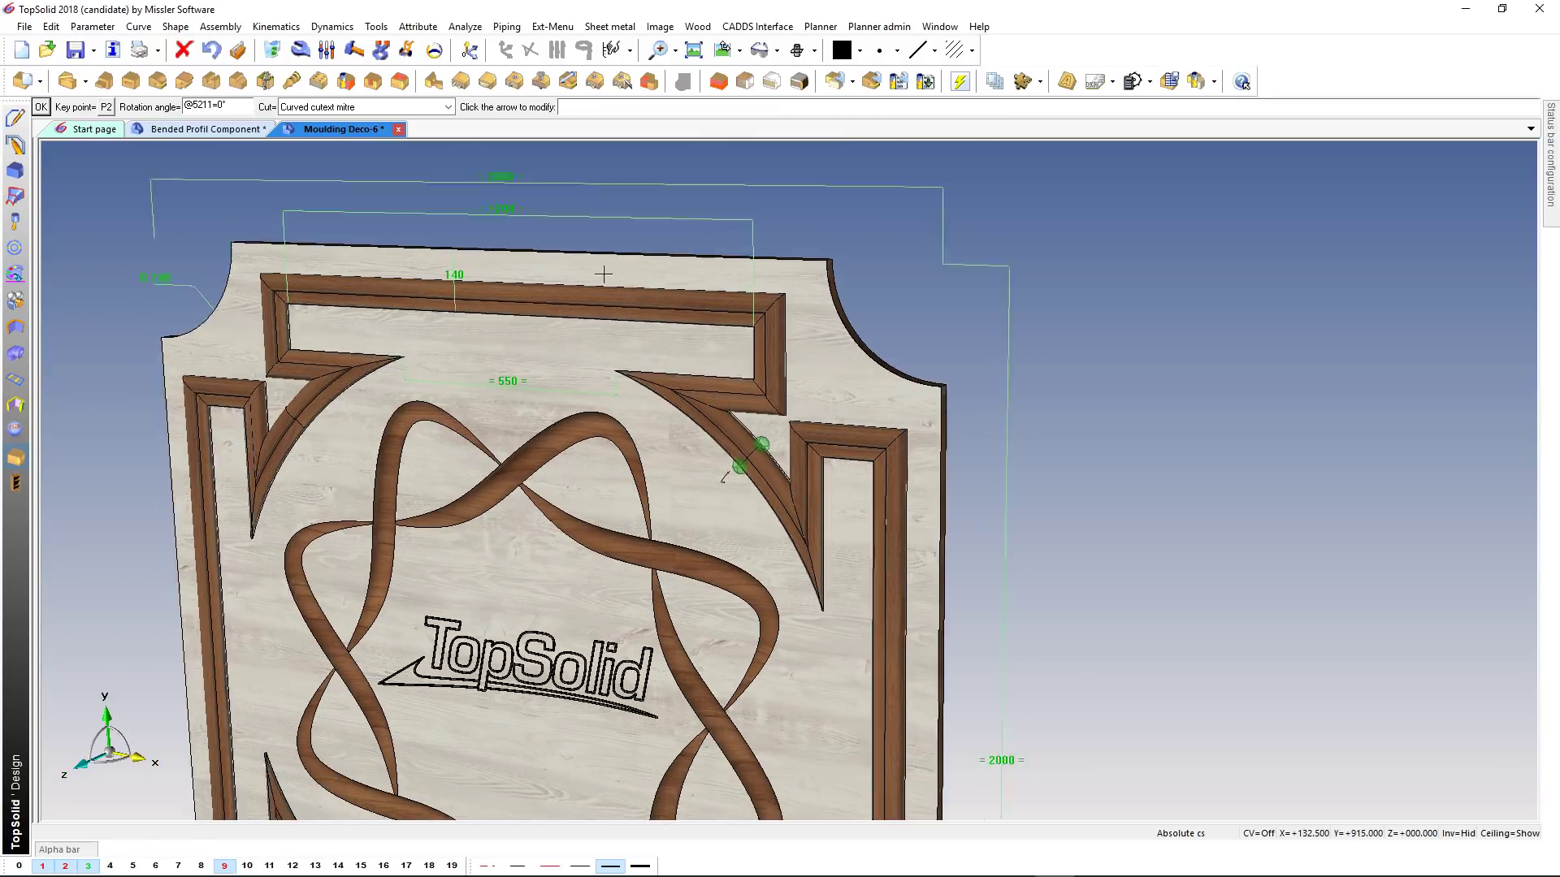
scroll(717, 220, down, 2)
scroll(717, 220, down, 1)
scroll(717, 220, down, 1)
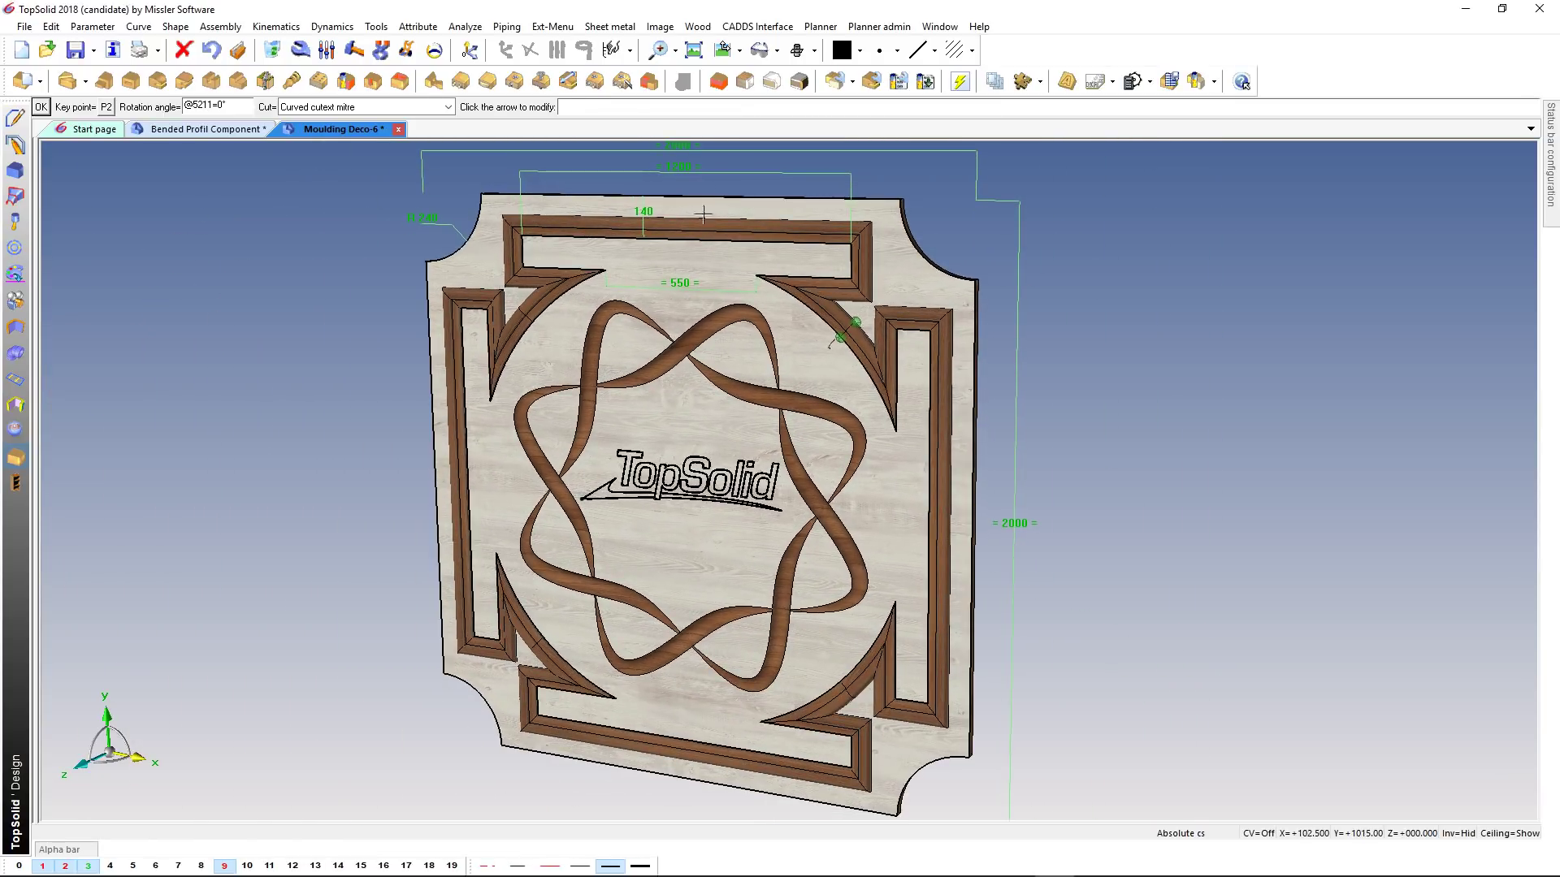
key(Return)
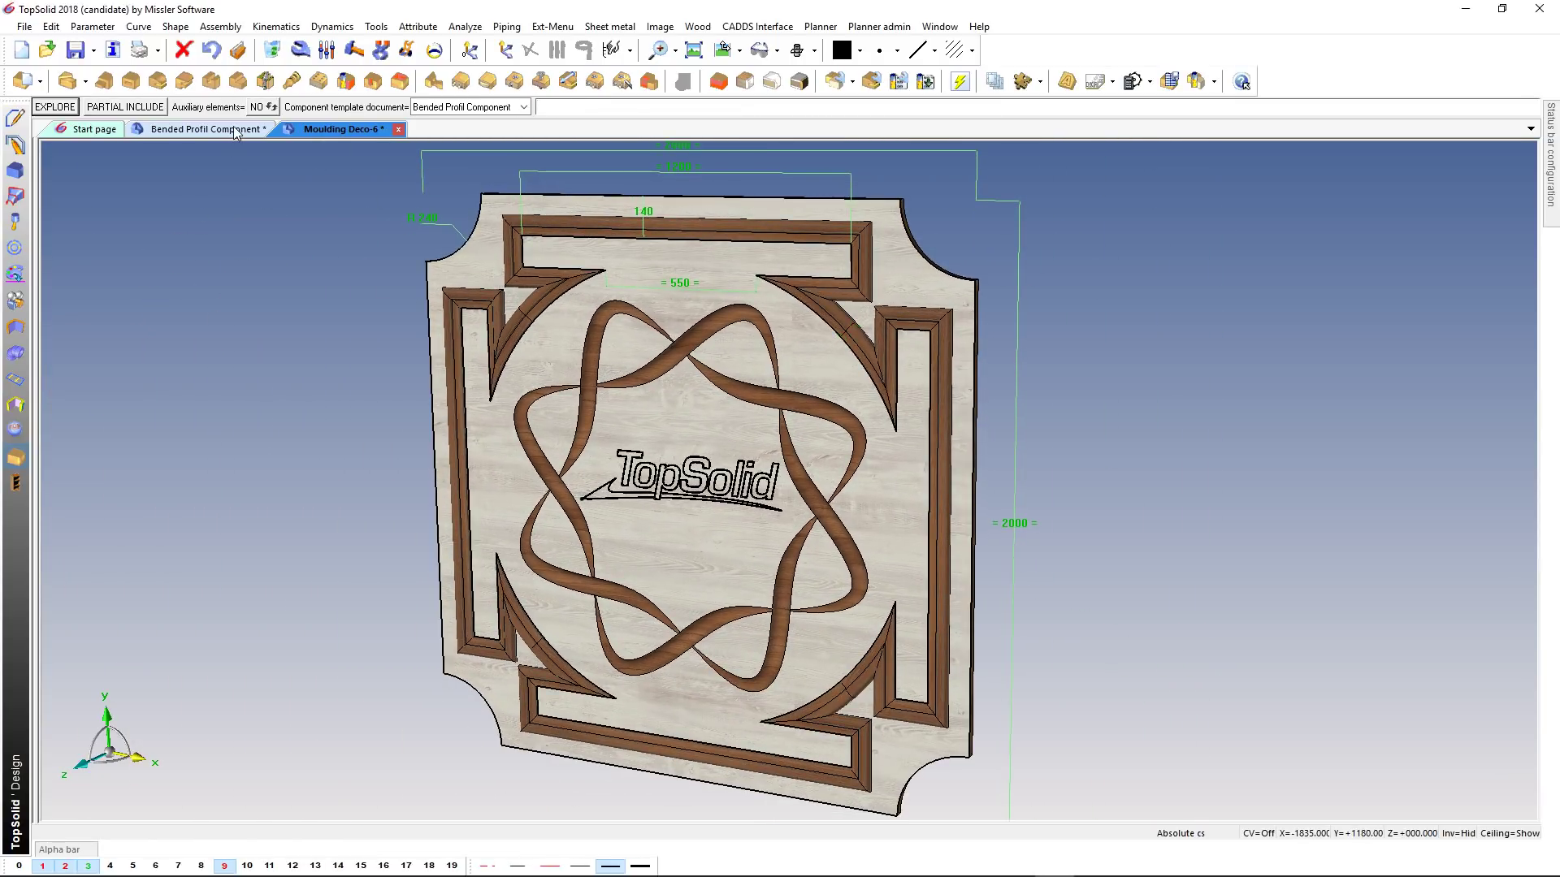
- Run the bent profile around the panel's outer edge, flipped to the inside
click(234, 130)
click(667, 298)
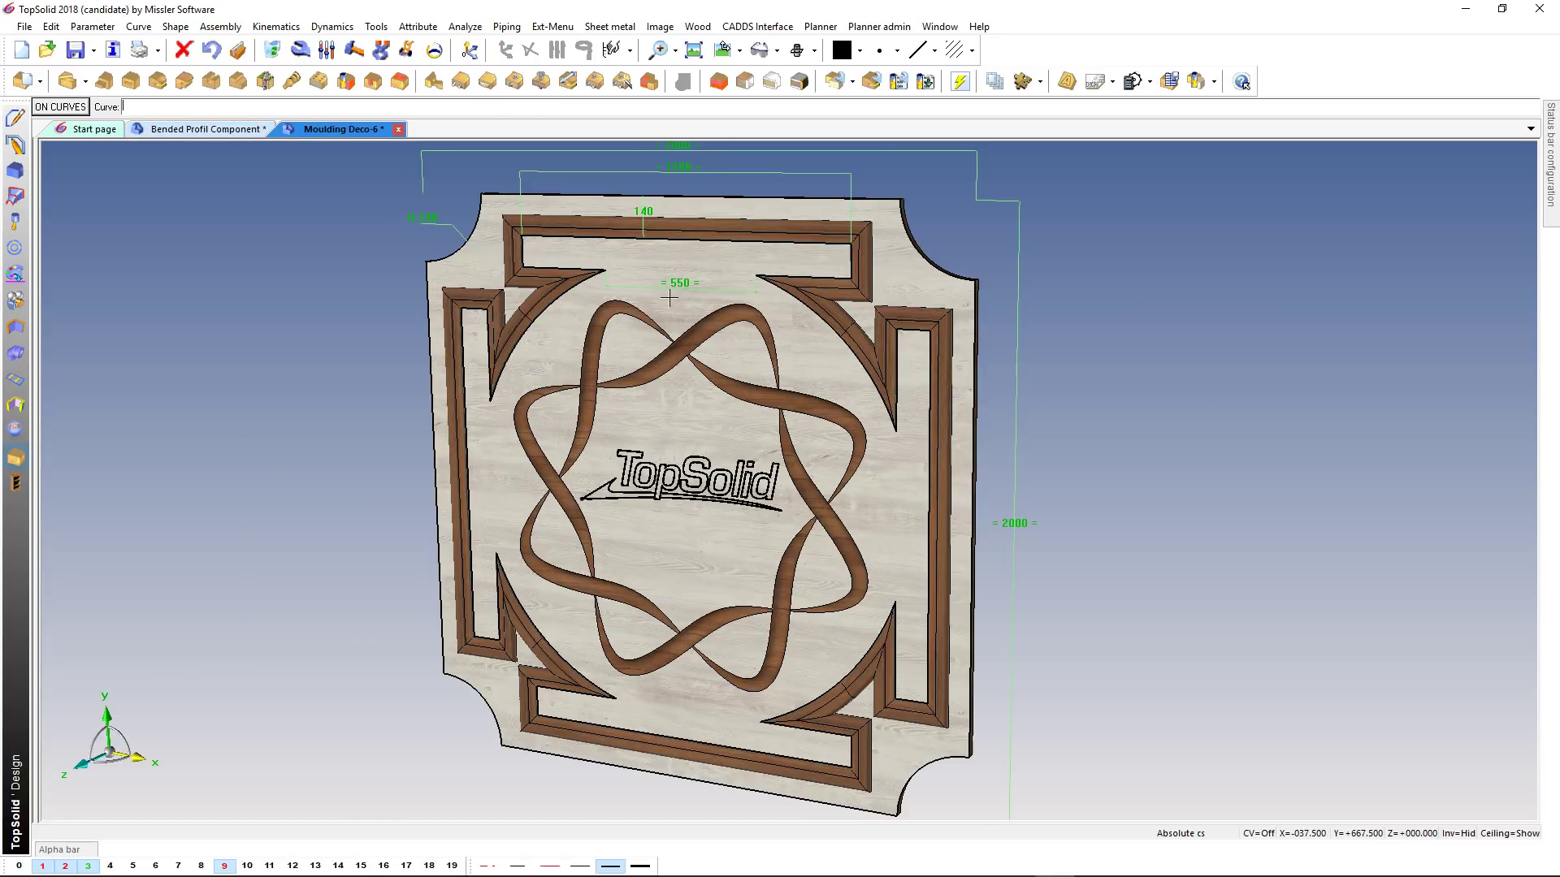
click(837, 199)
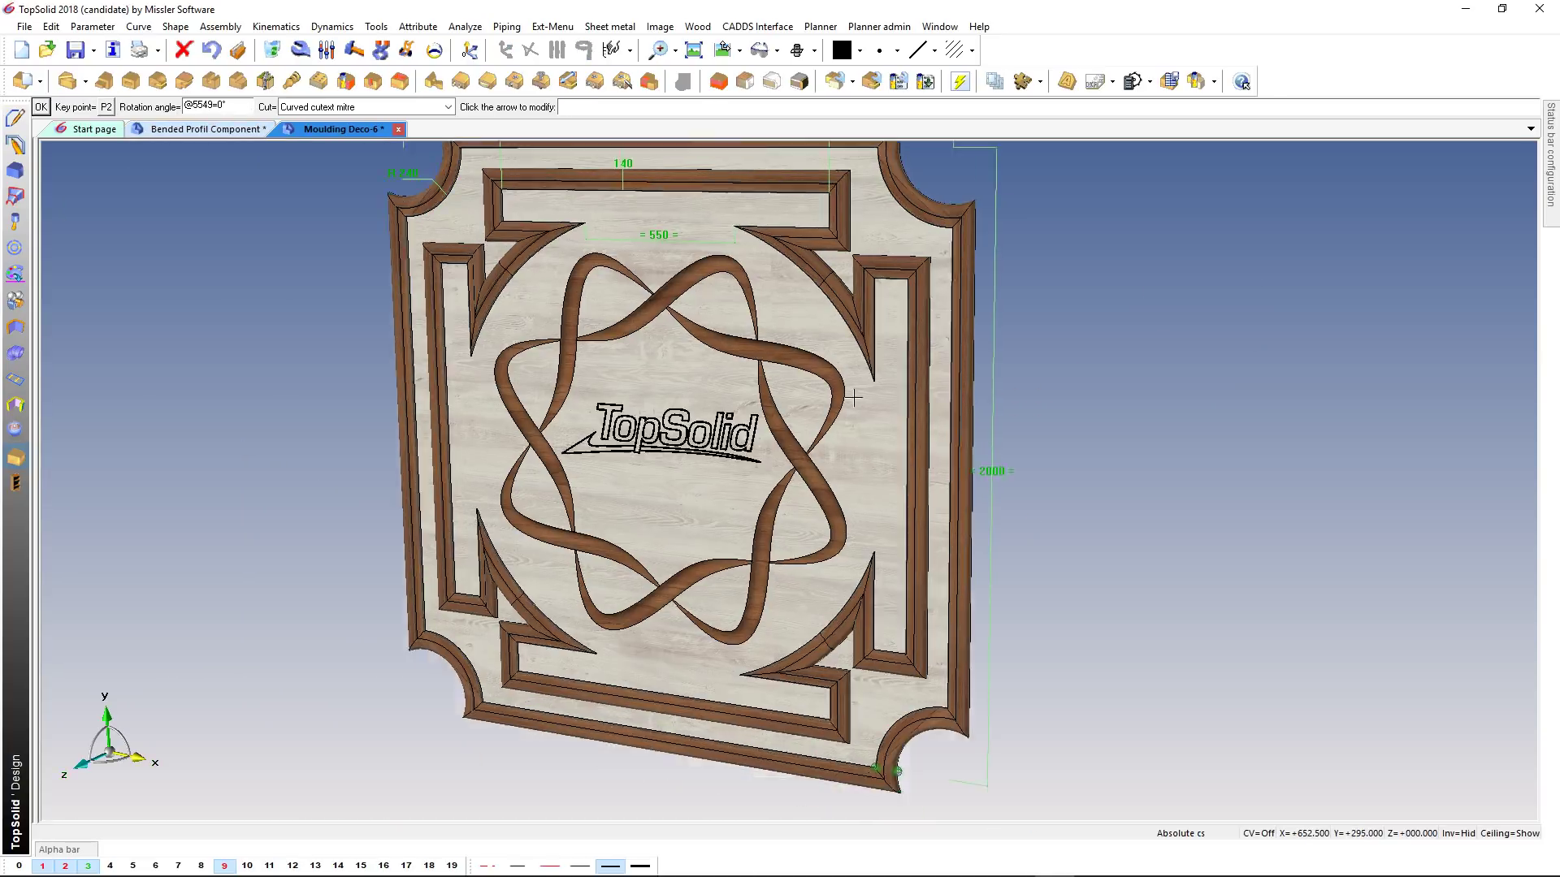
scroll(975, 731, up, 2)
scroll(1031, 713, up, 2)
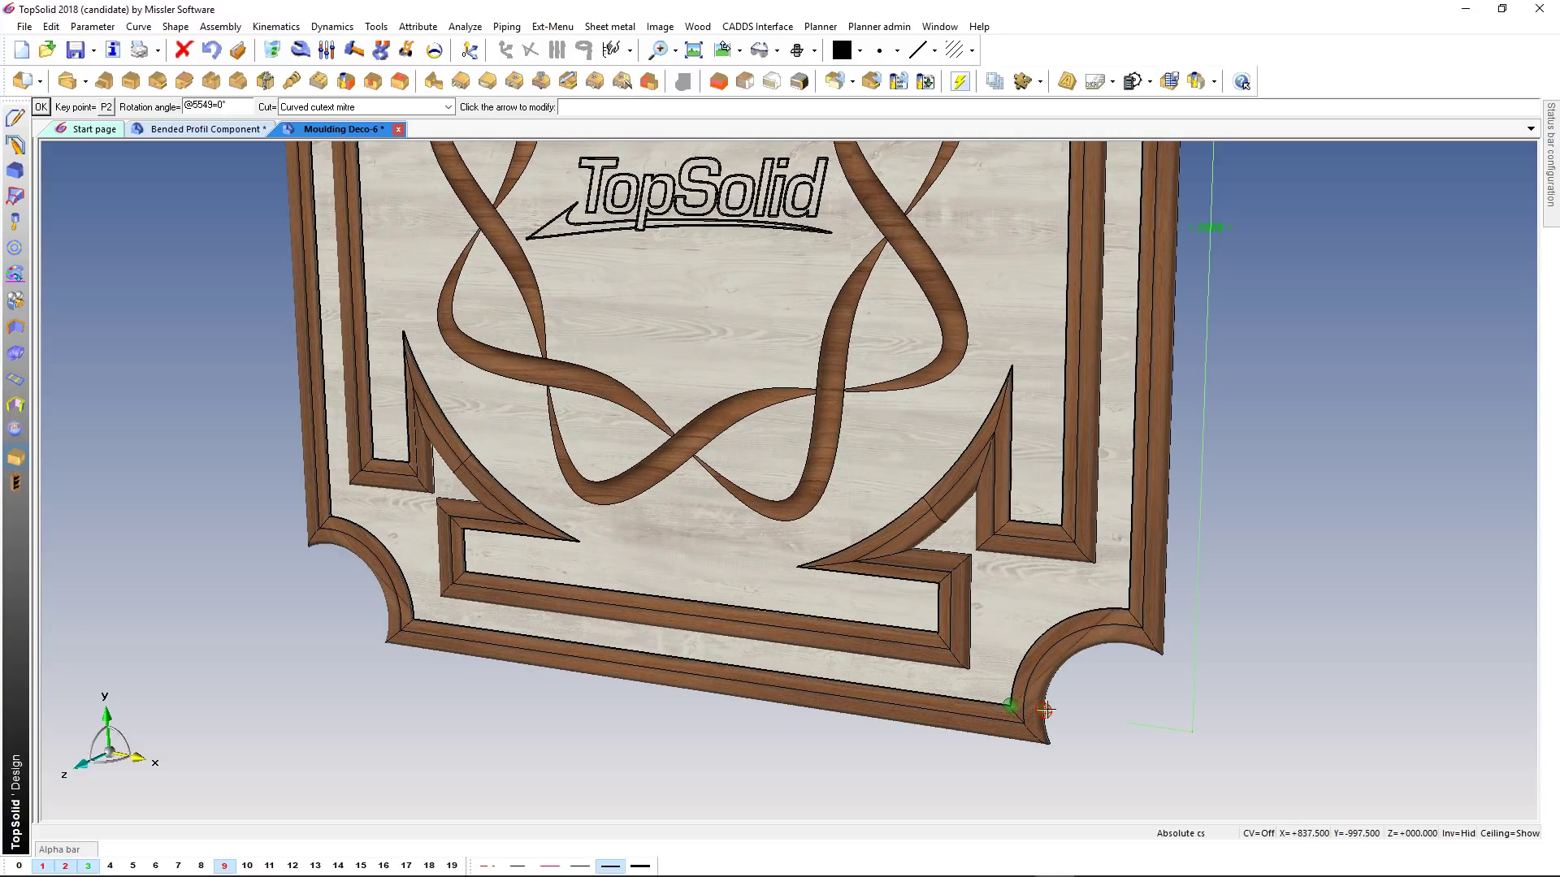
click(1044, 710)
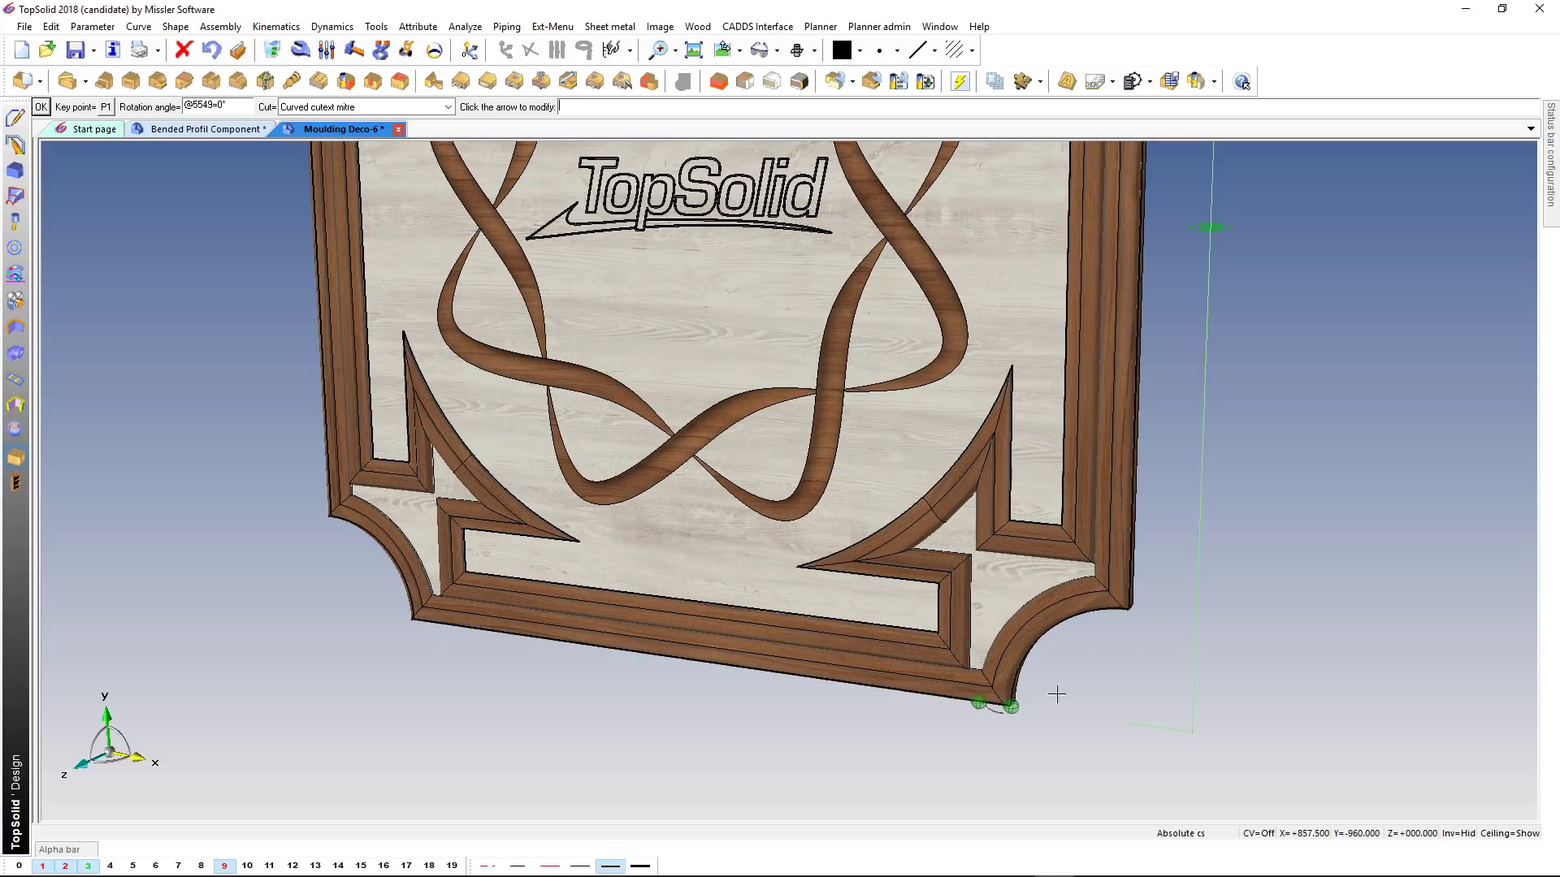
scroll(1056, 695, down, 2)
scroll(1058, 650, down, 2)
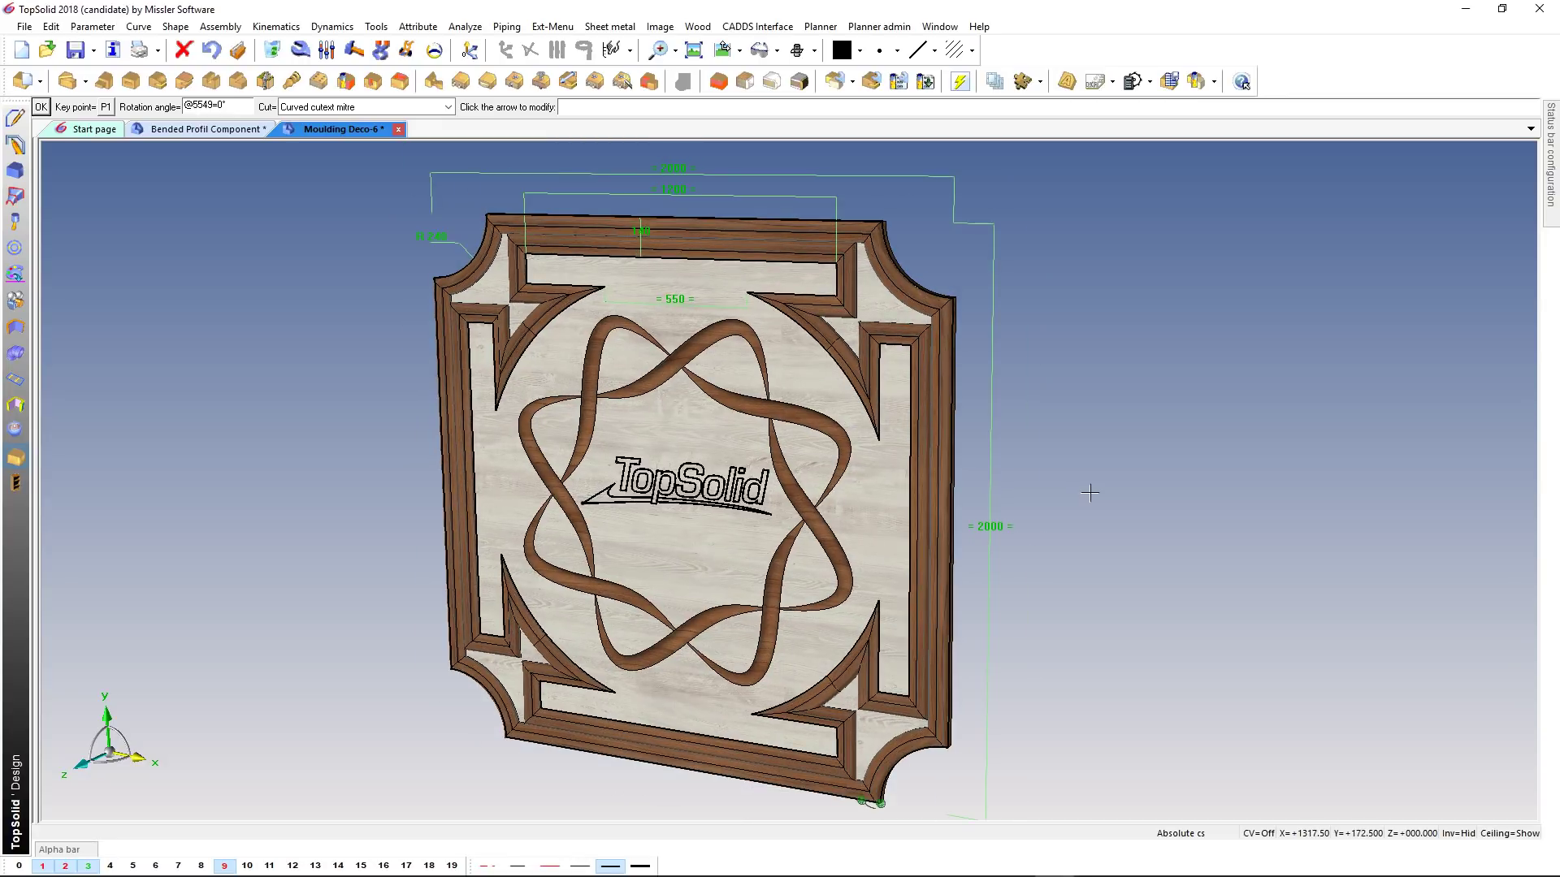
- Change one panel dimension to 200mm and the top inset from 140mm to 180mm
click(327, 51)
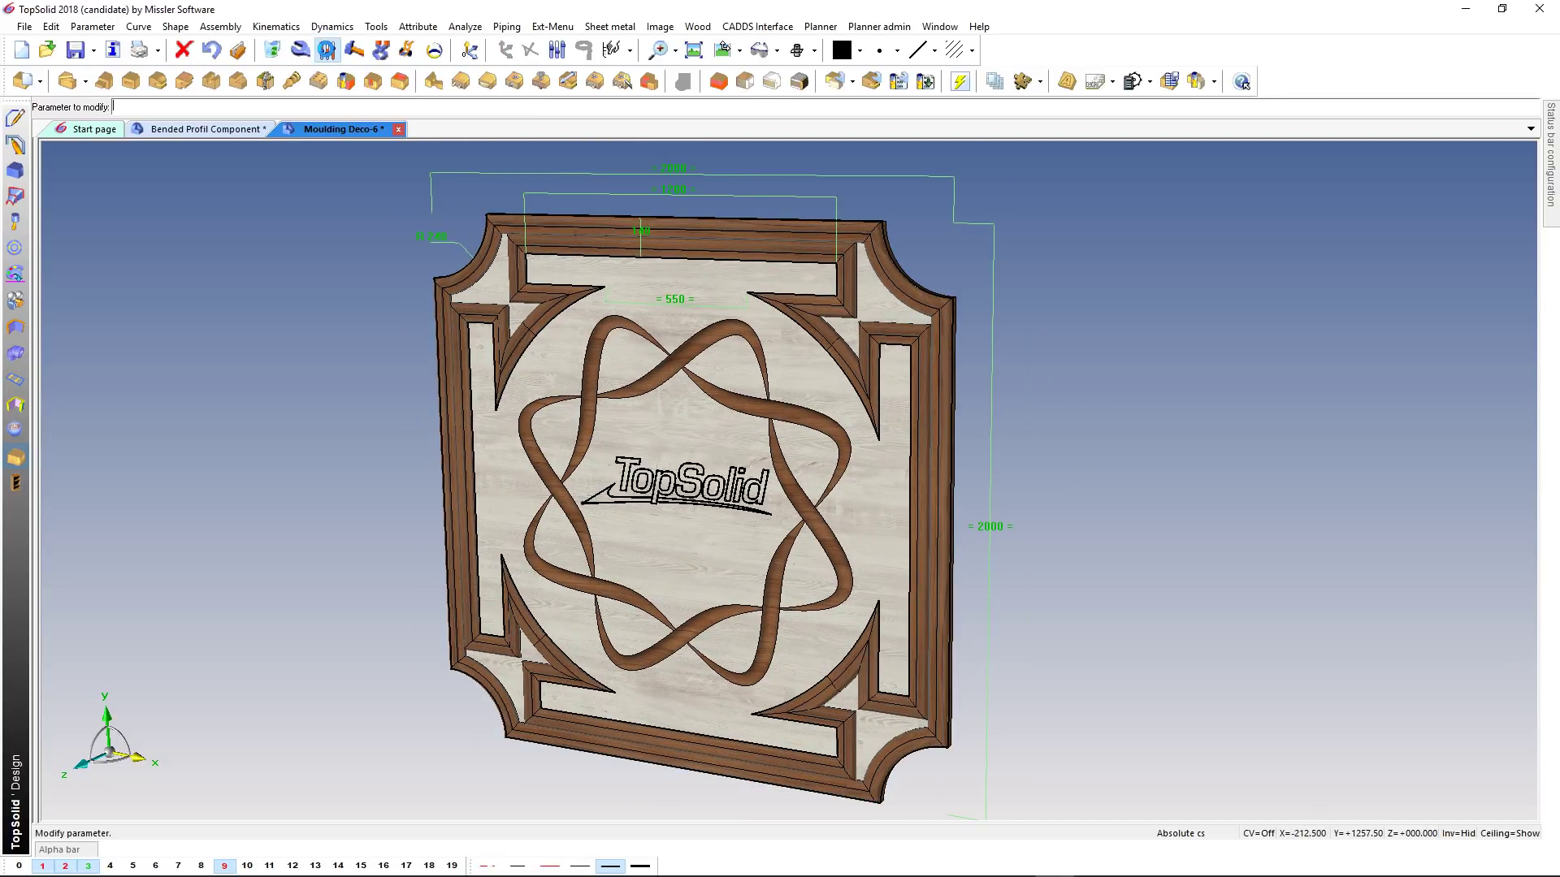
click(443, 236)
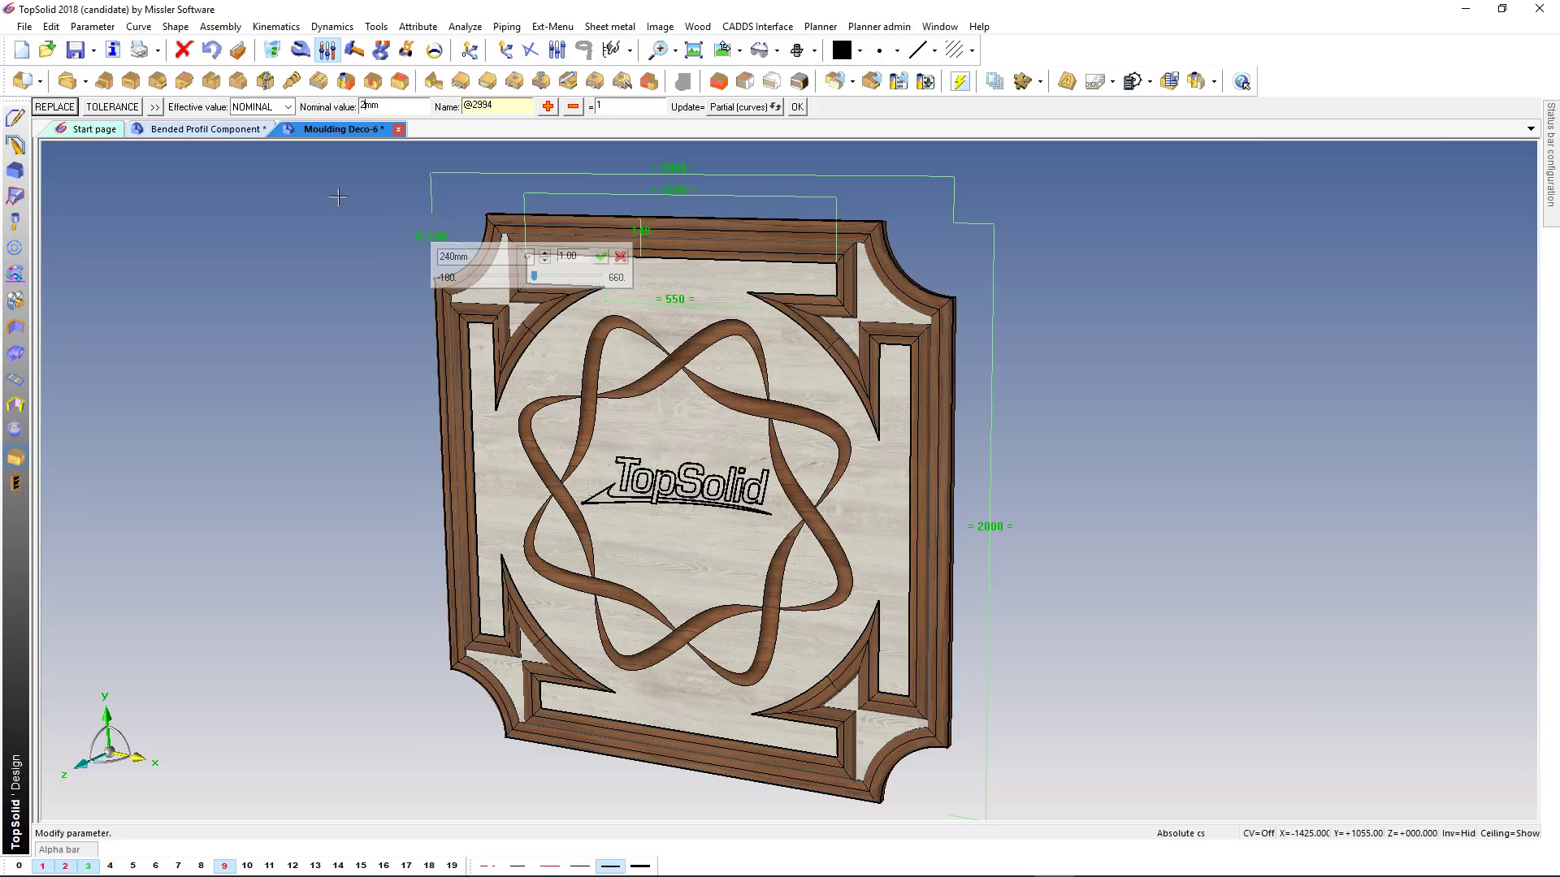
key(Return)
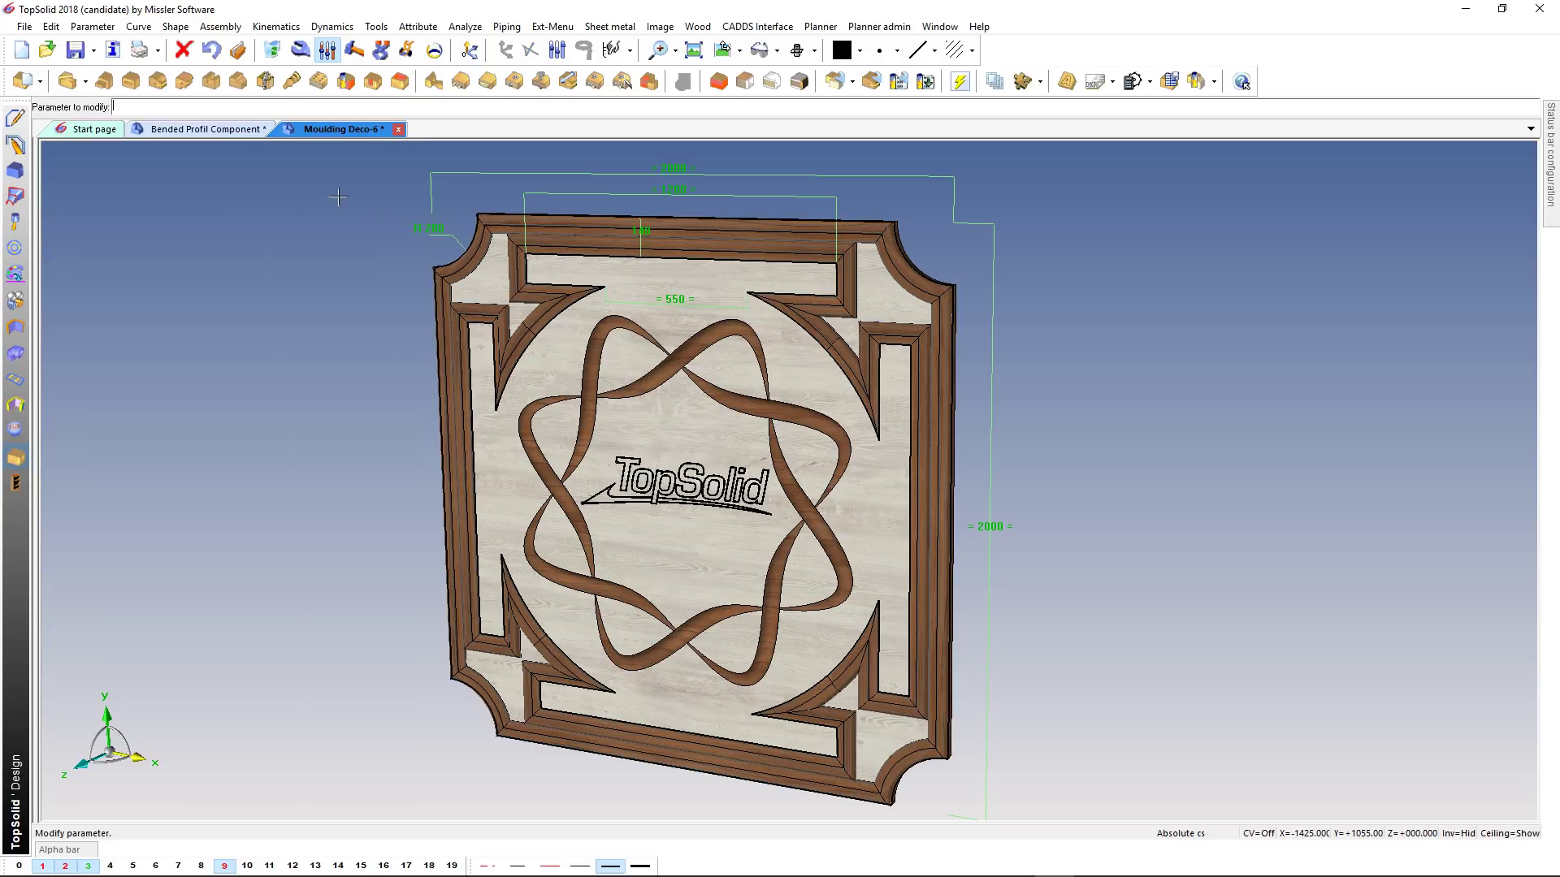
click(639, 231)
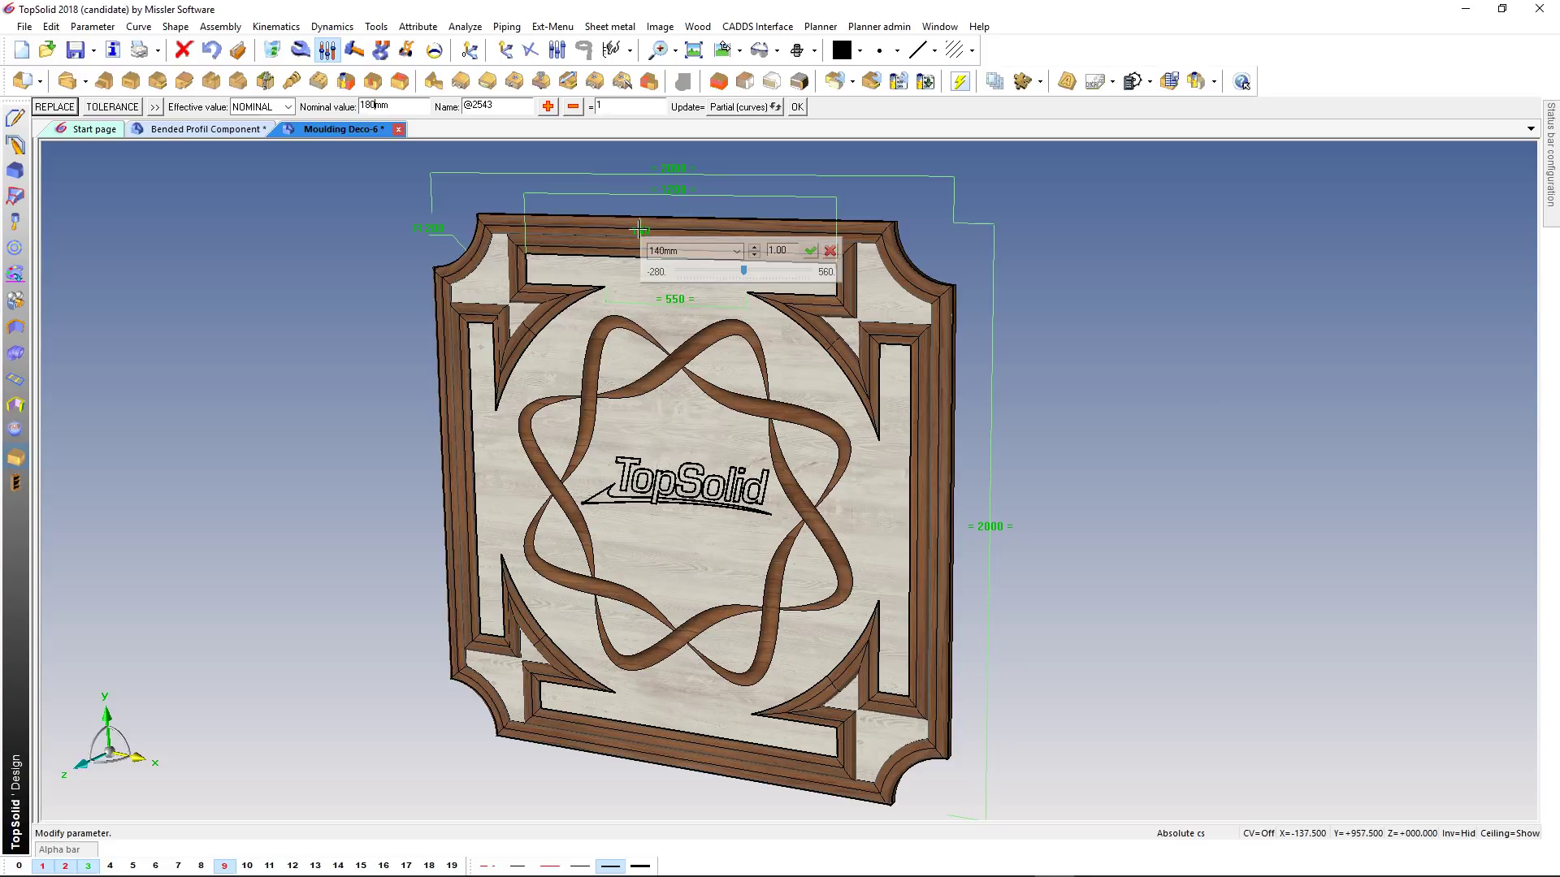
key(Return)
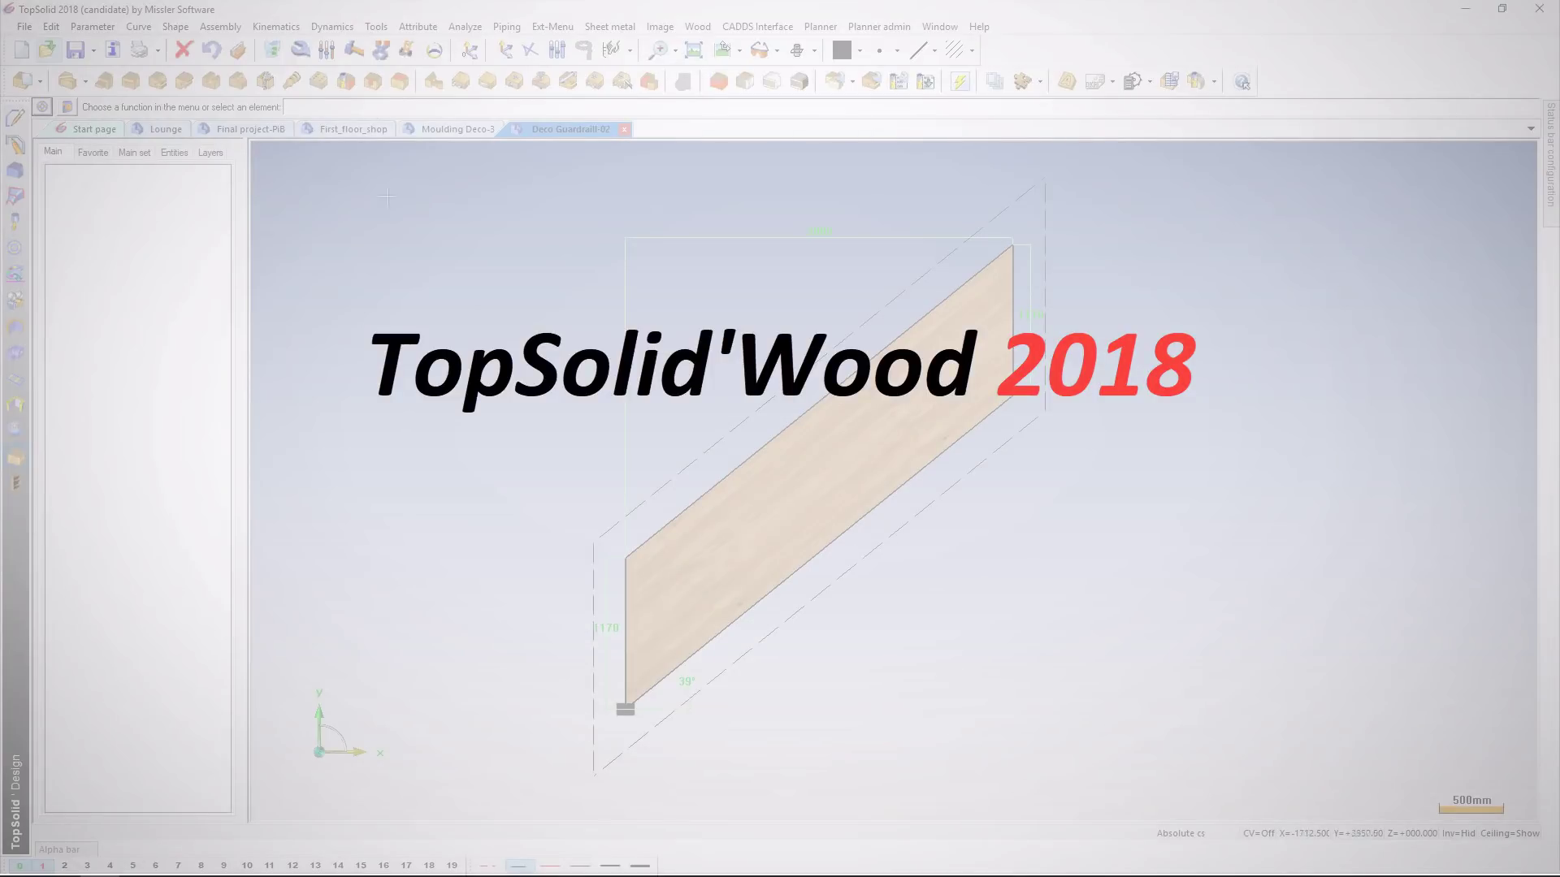
- Scatter seedling points over the guardrail panel with default settings
click(376, 27)
mouse_move(457, 286)
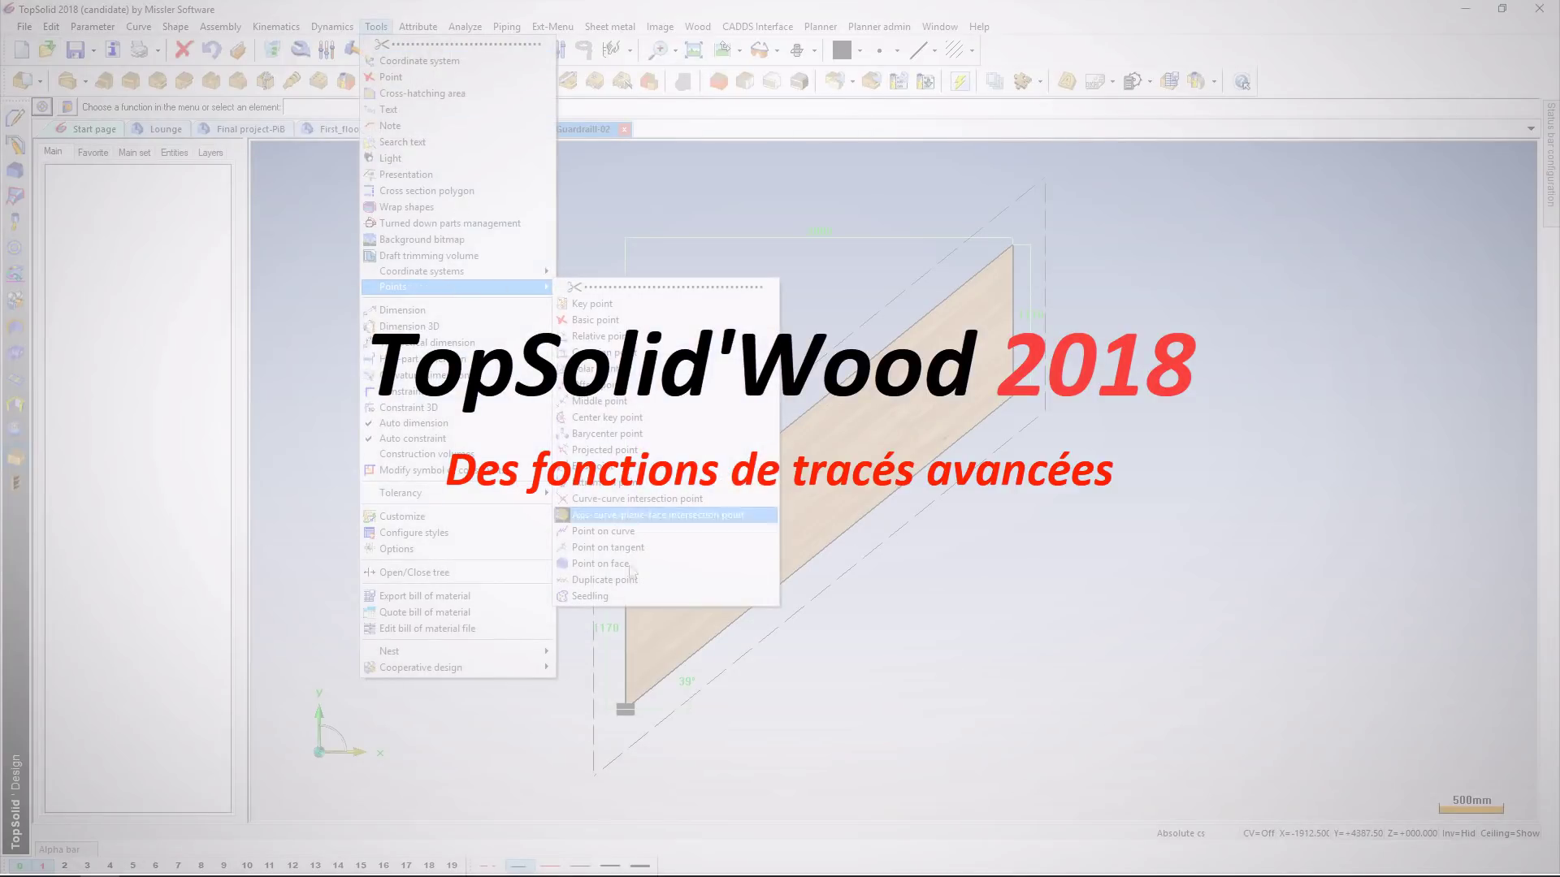
click(609, 597)
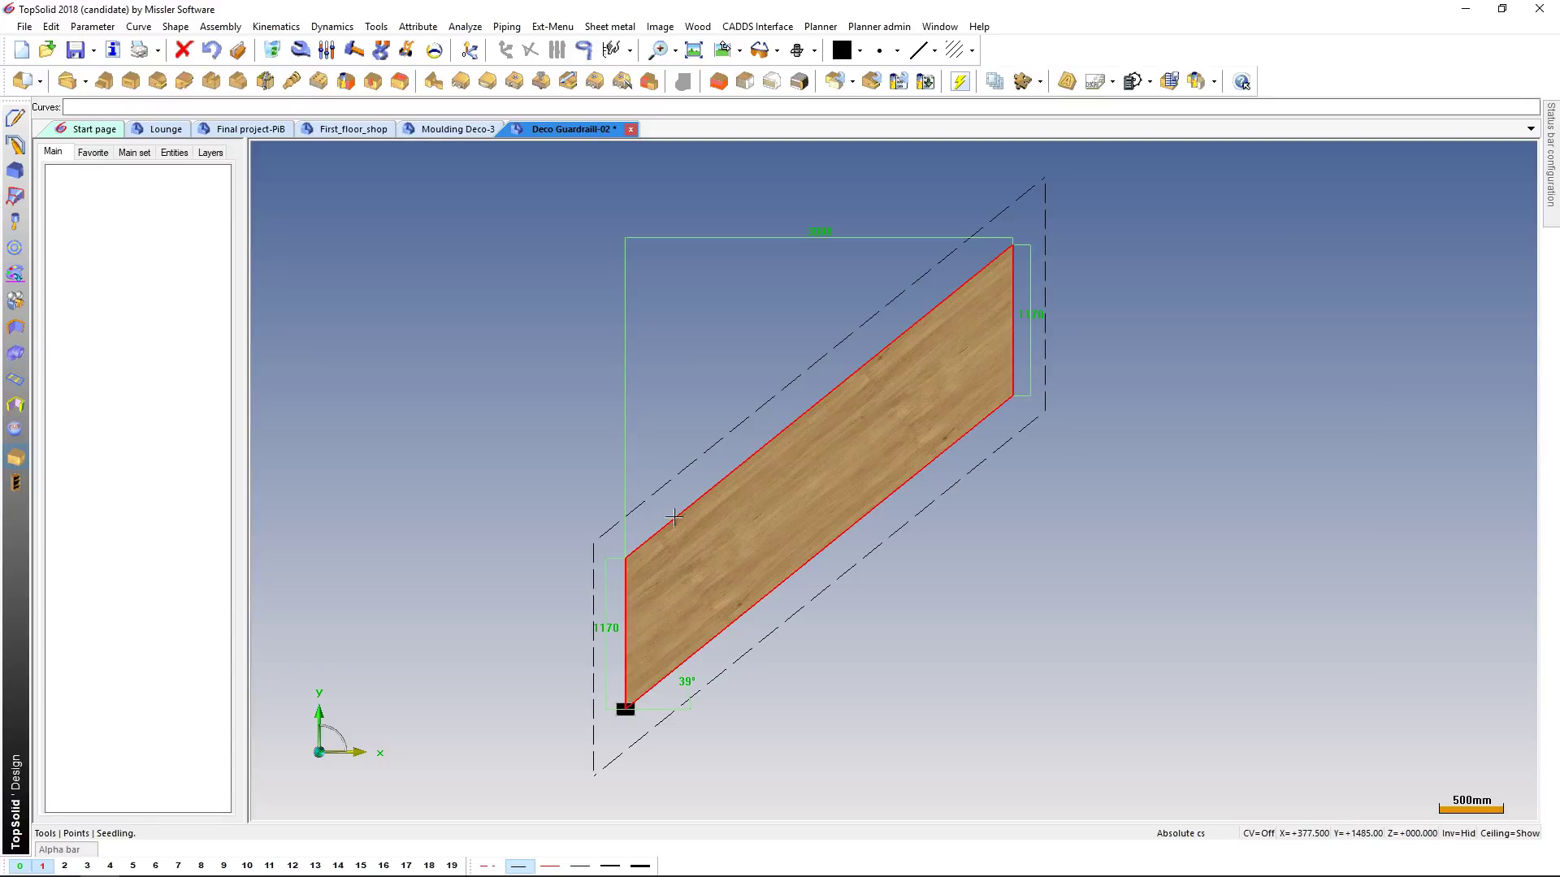
click(437, 394)
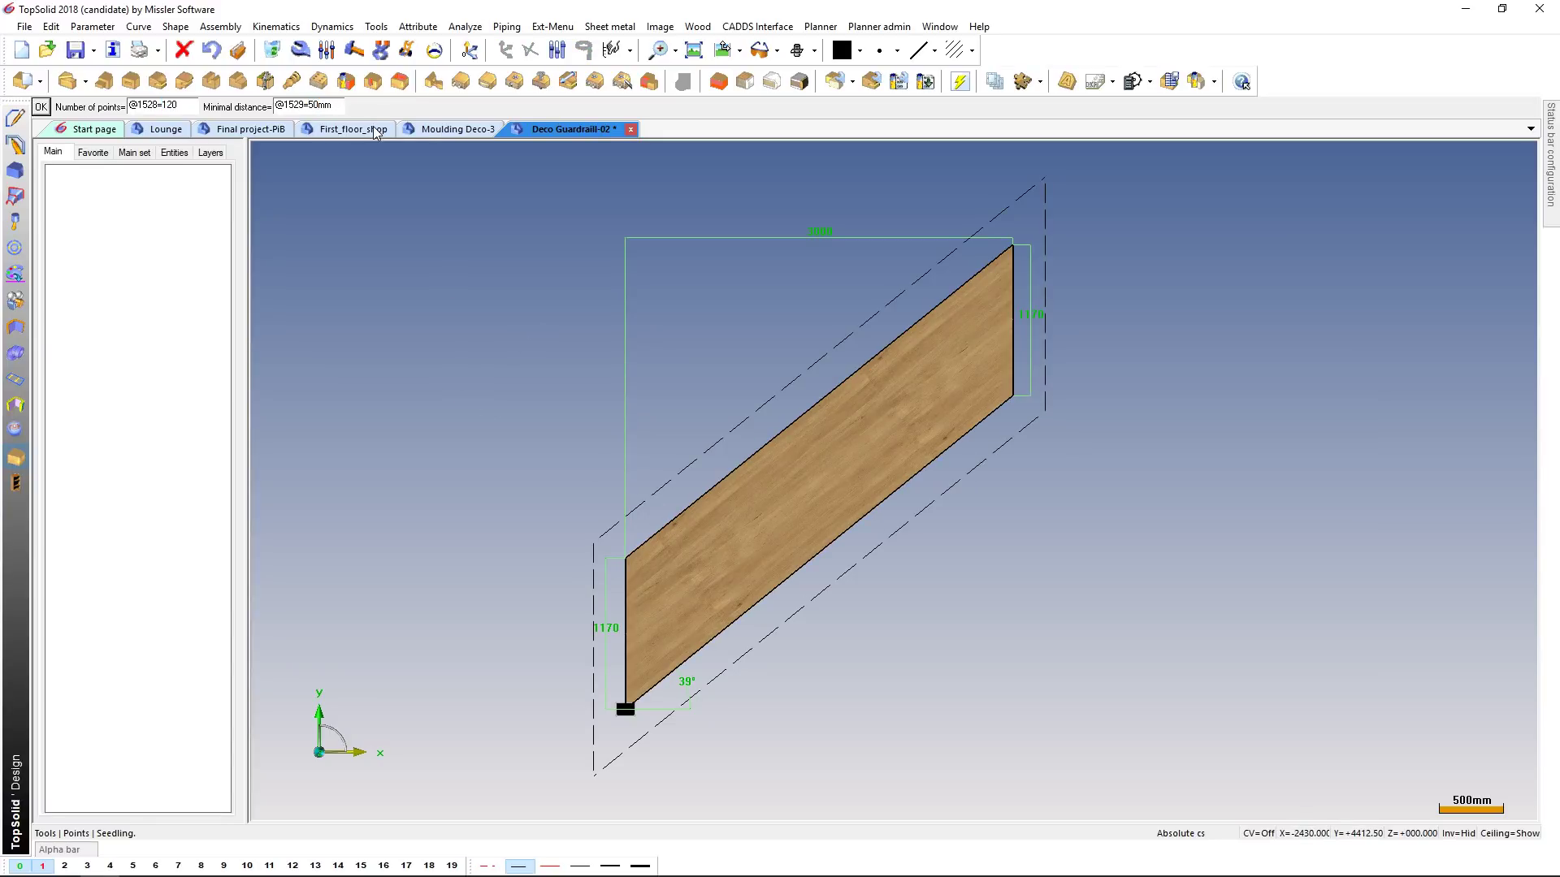
key(Return)
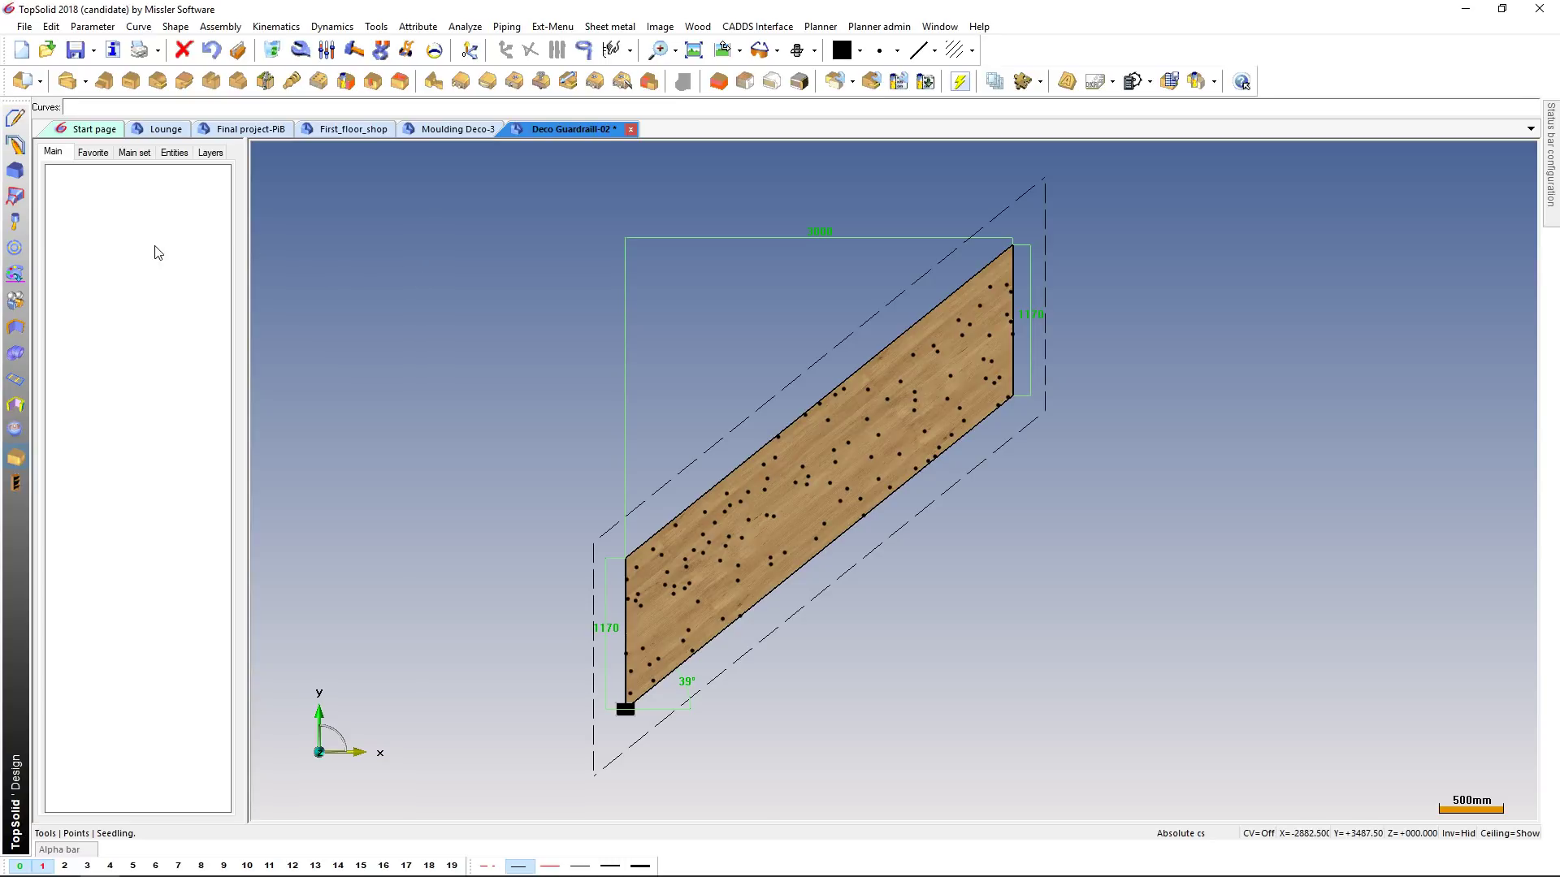
- Set the seedling's minimal distance to 100mm, points to 60, then distance to 200mm
right_click(157, 252)
click(179, 250)
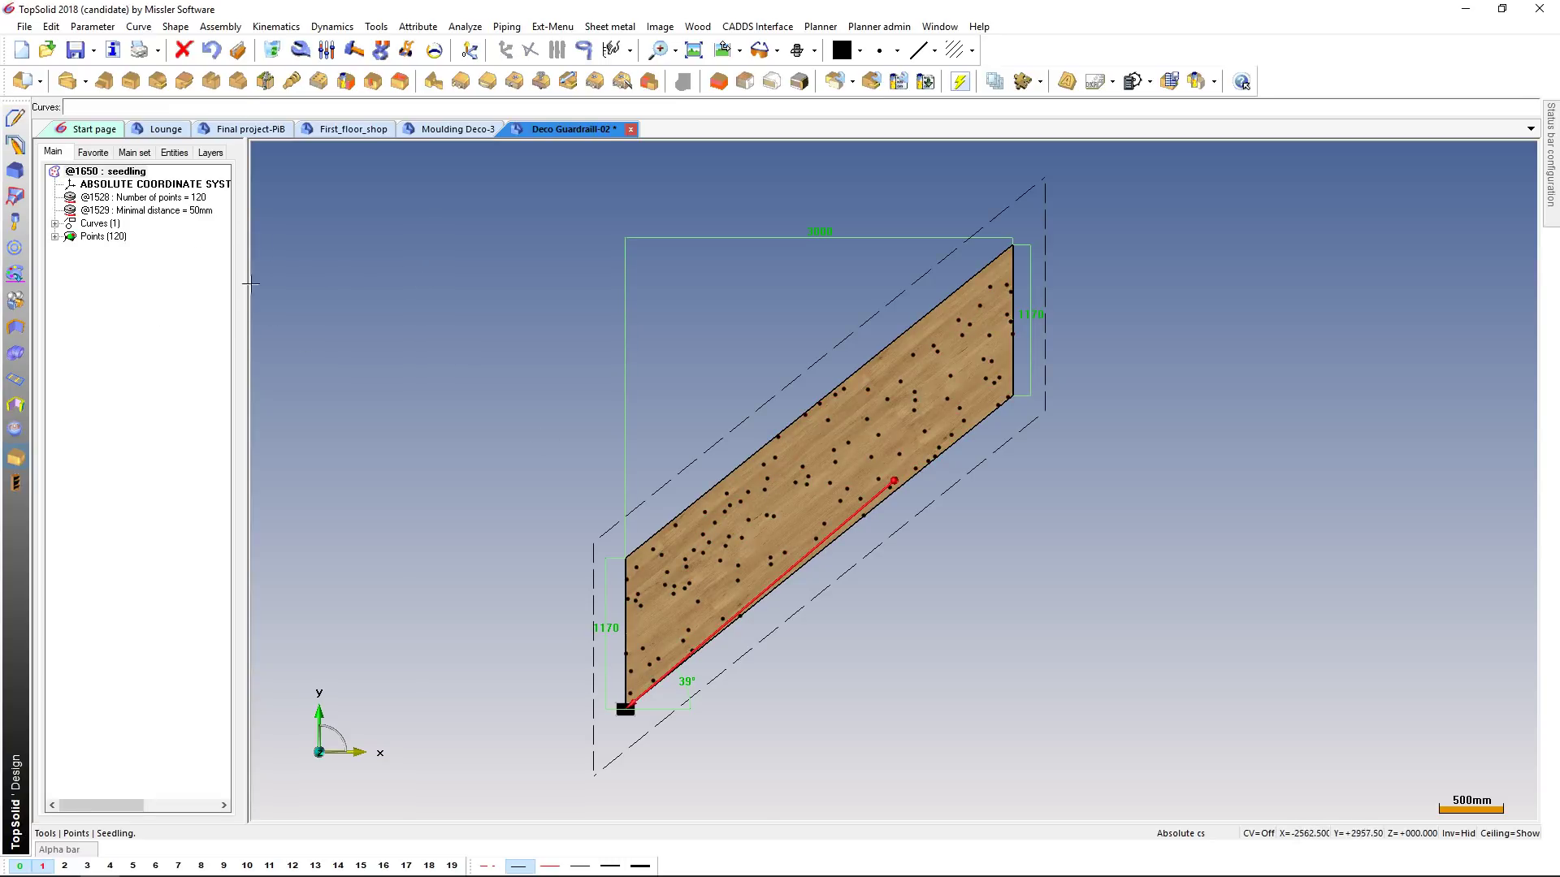
double_click(180, 212)
text(100)
key(Return)
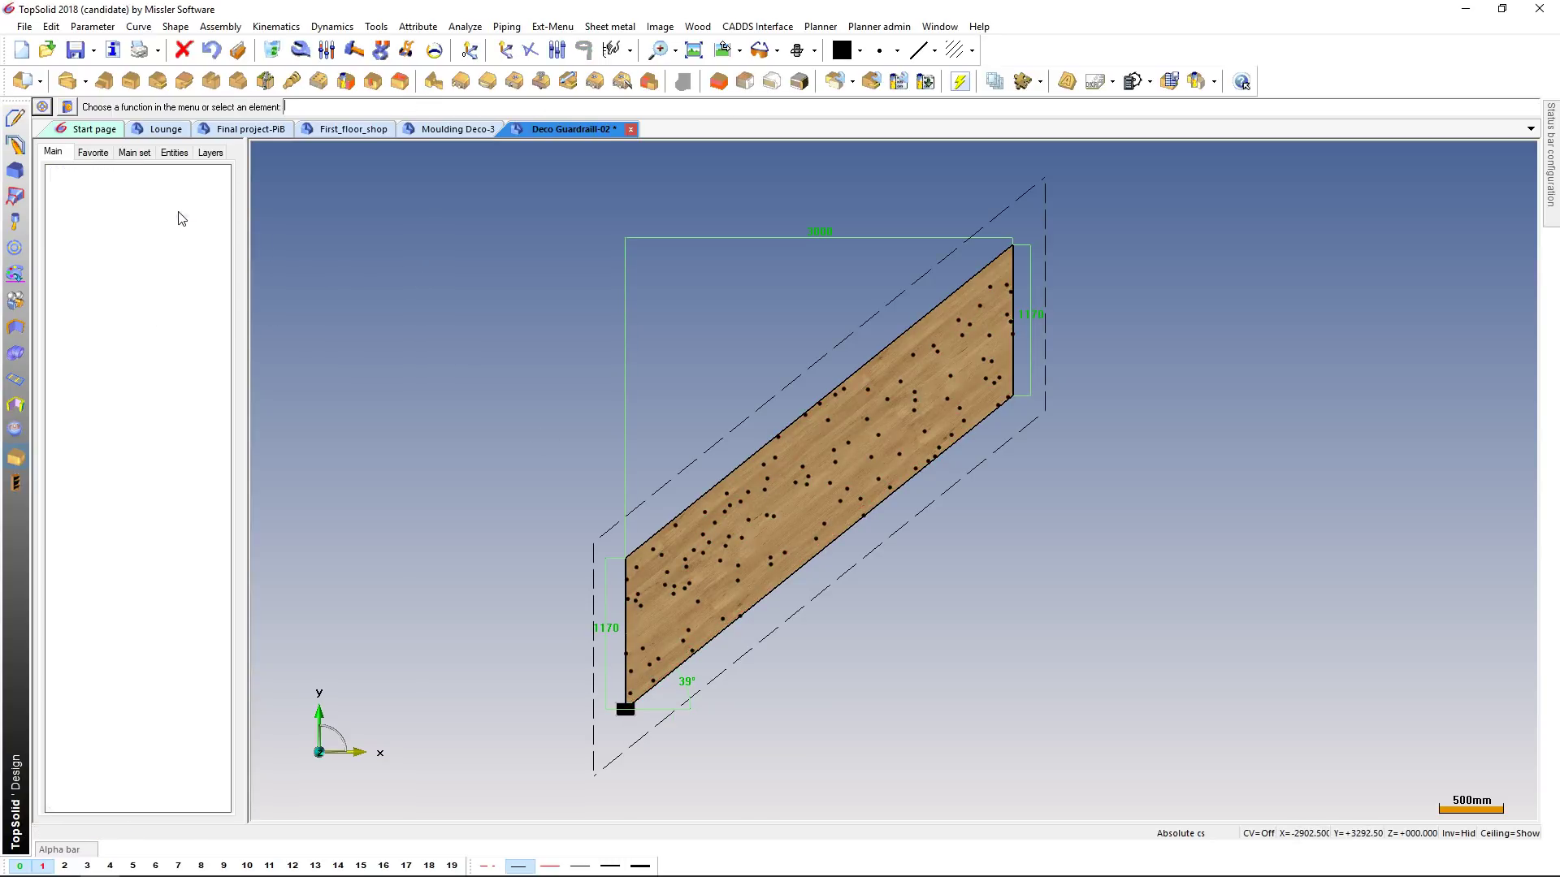
double_click(180, 198)
text(60)
key(Return)
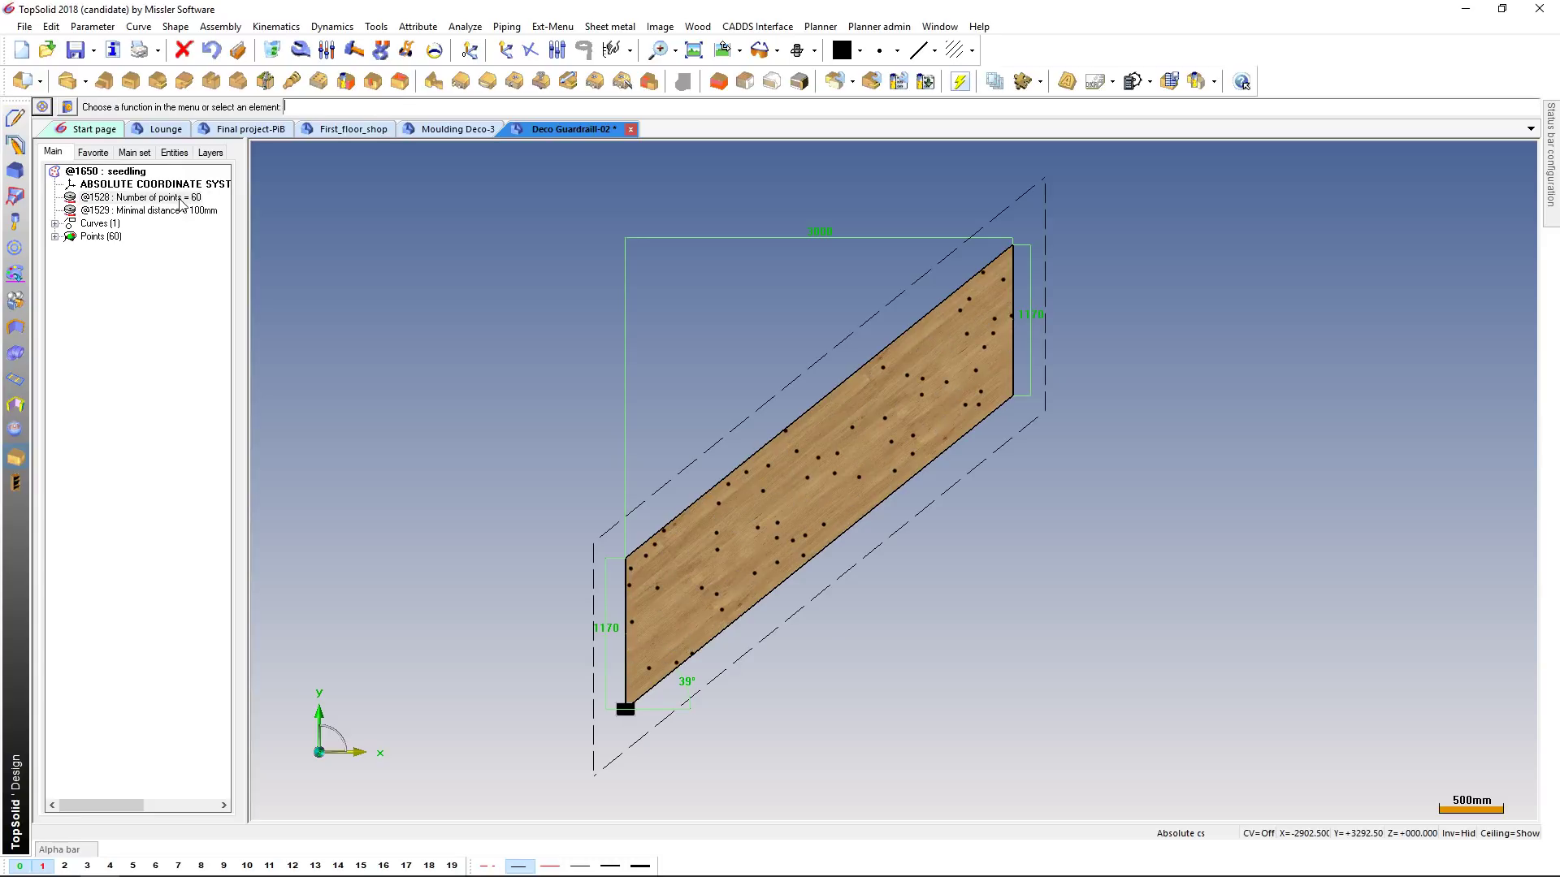
double_click(183, 211)
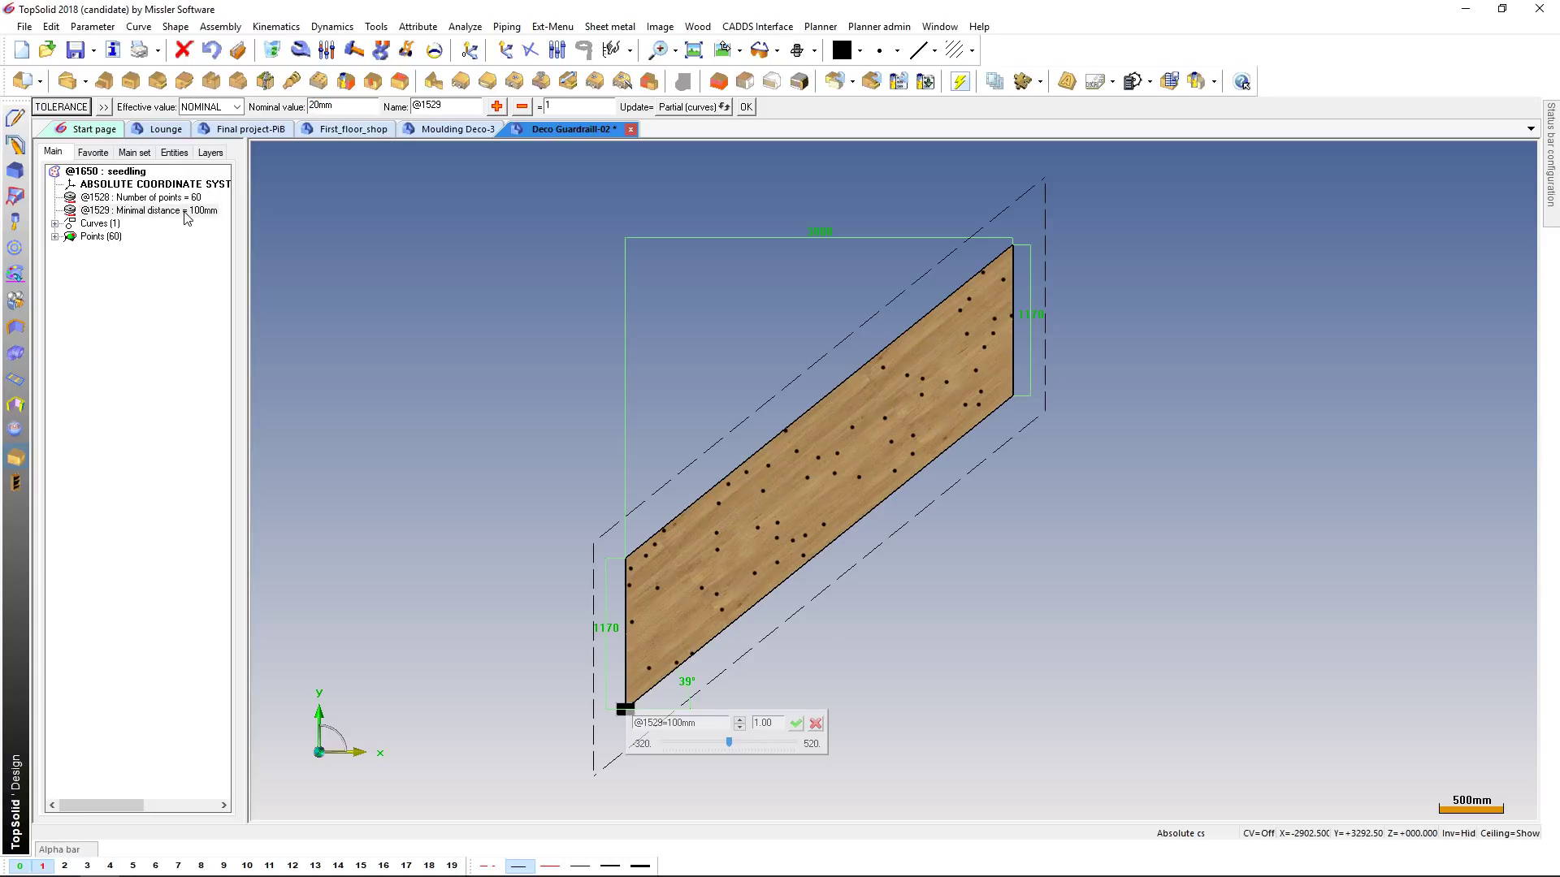
key(Return)
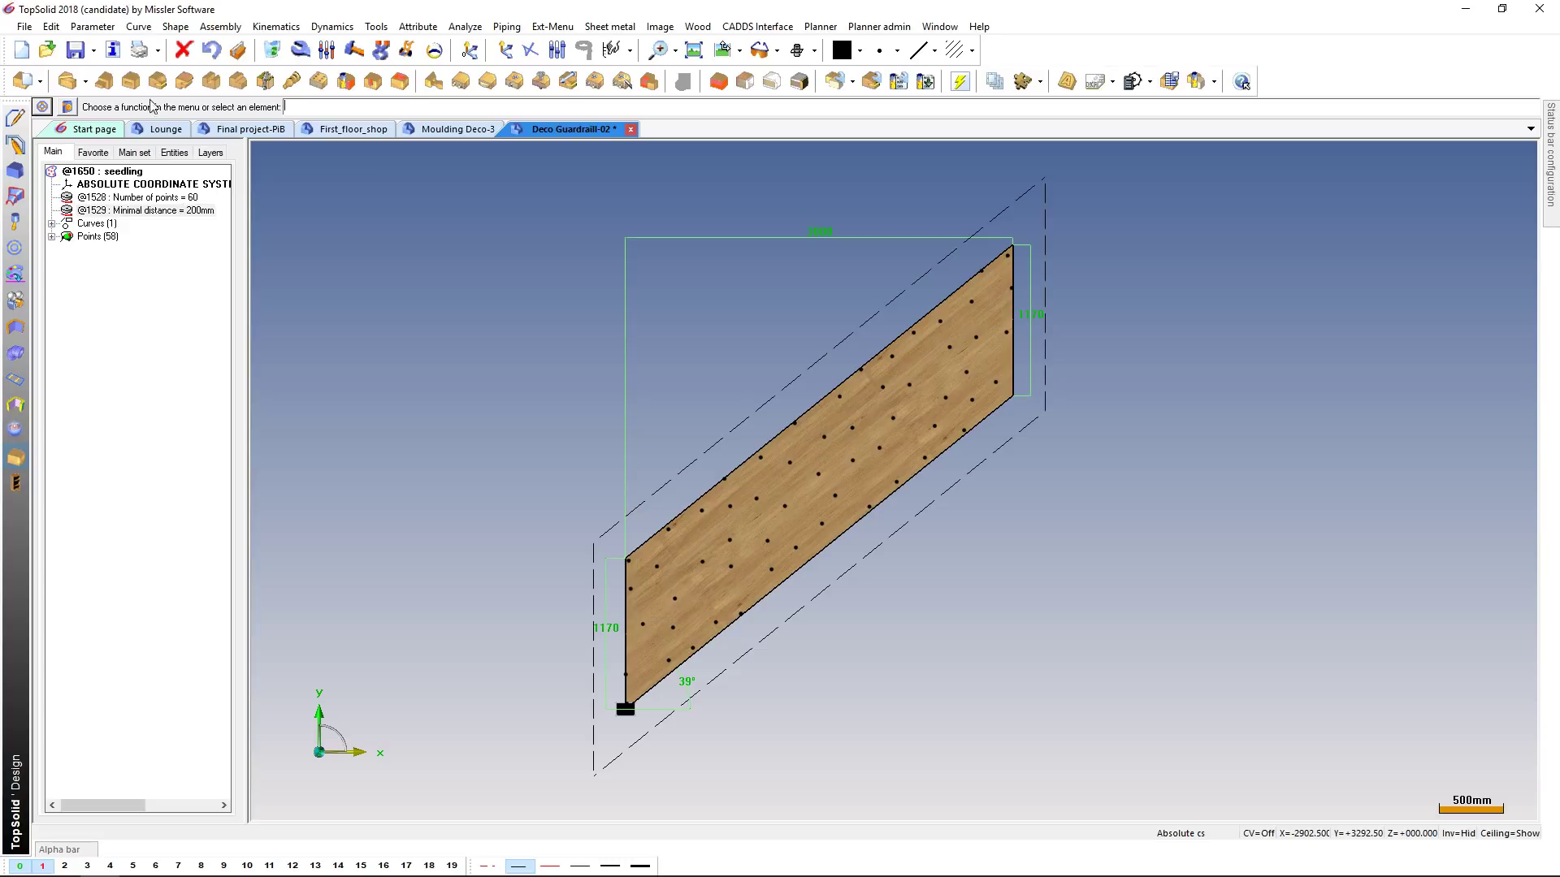
- Build a Voronoi diagram from the seed points, bounded by the panel outline
click(138, 26)
mouse_move(167, 222)
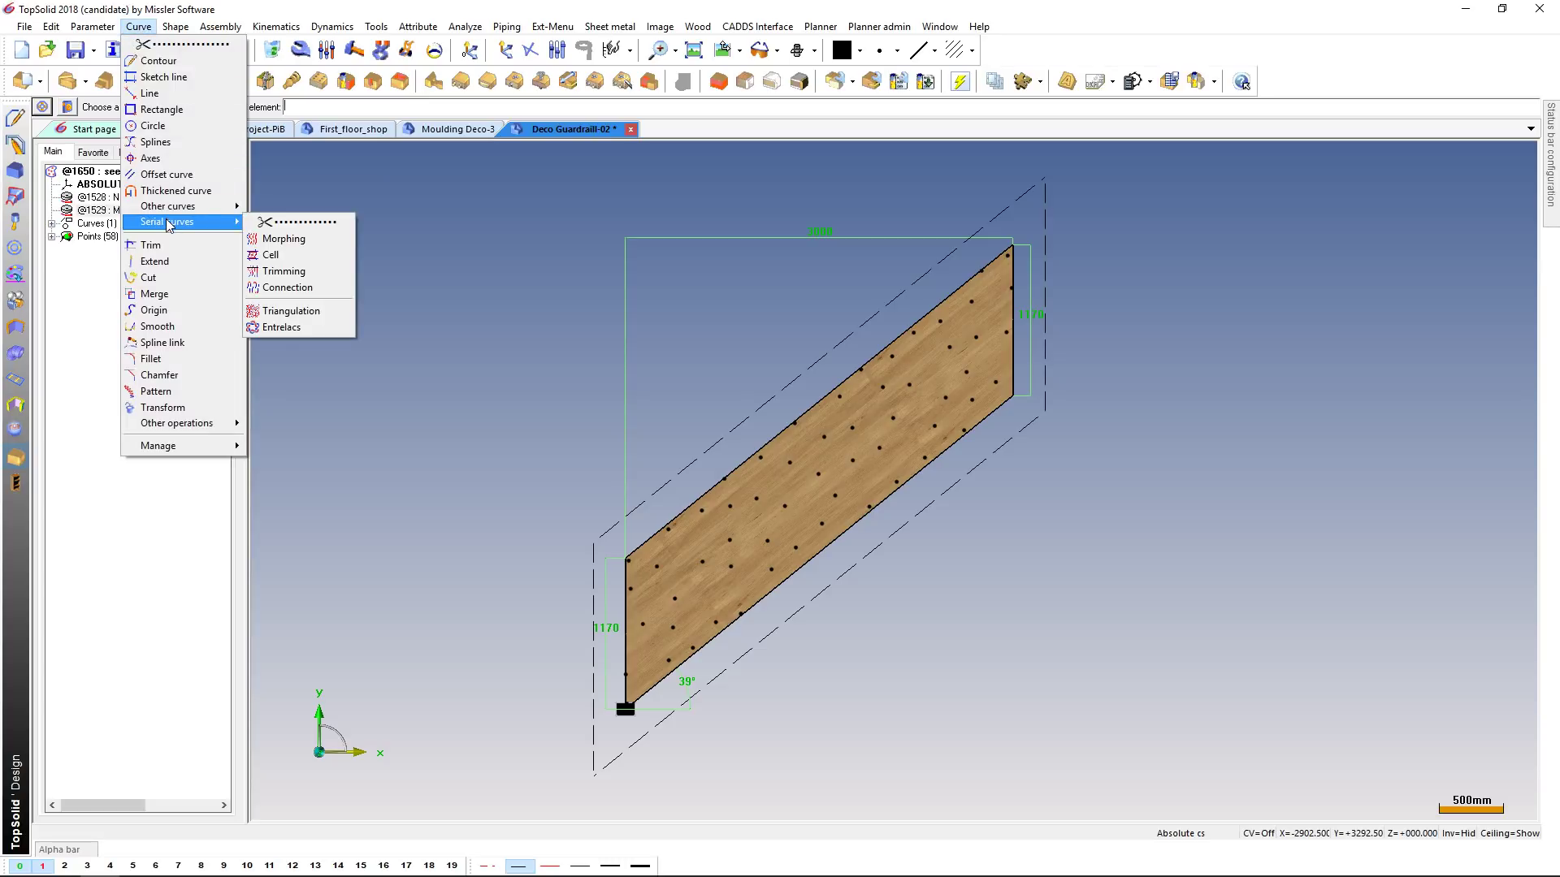
click(297, 312)
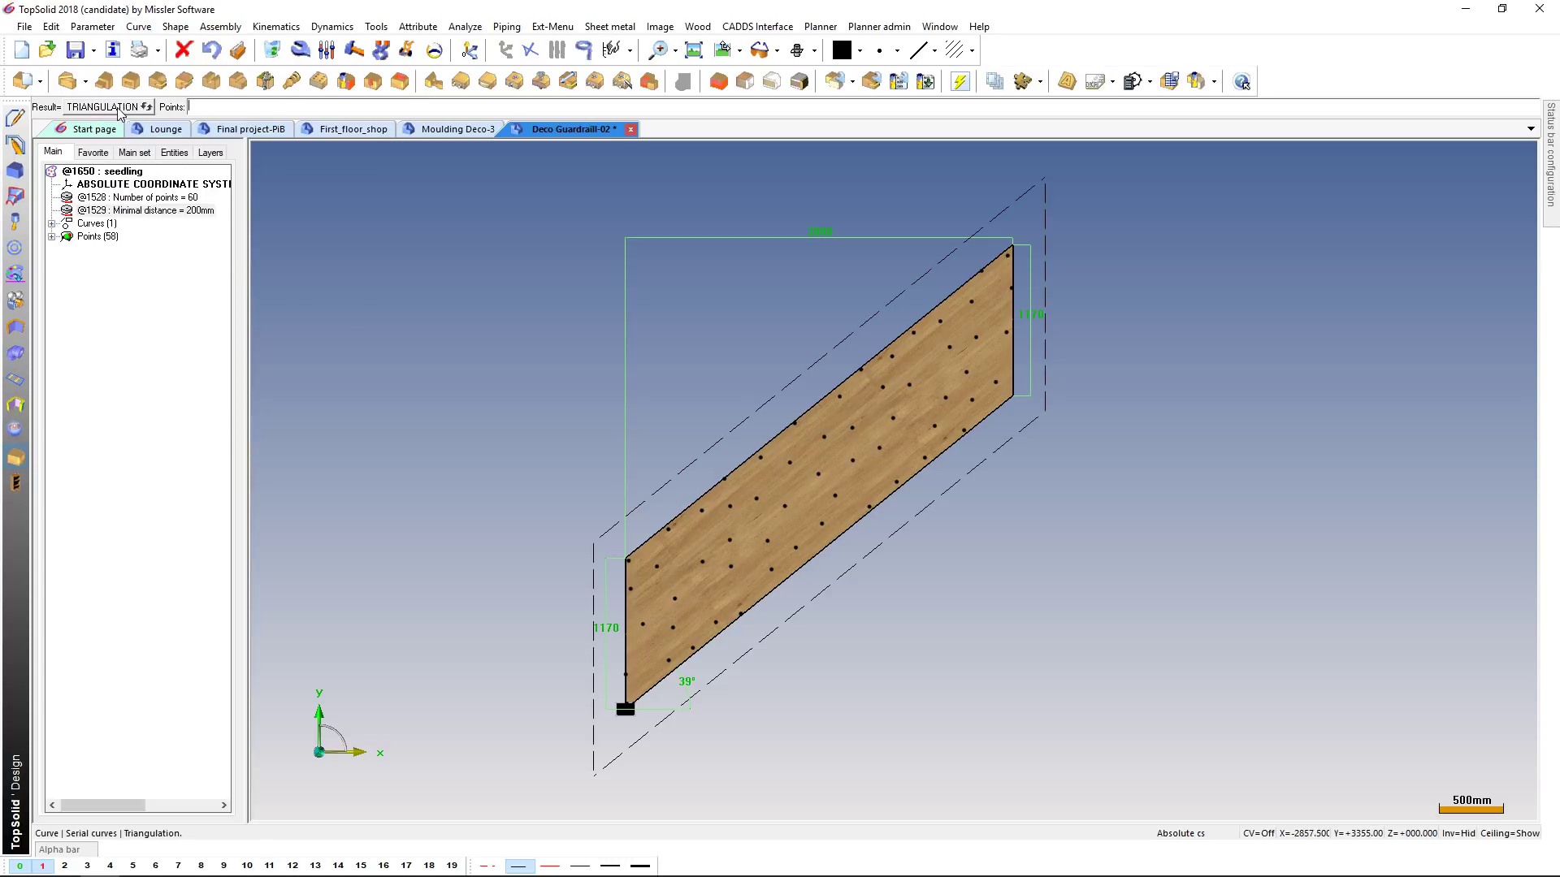
key(Return)
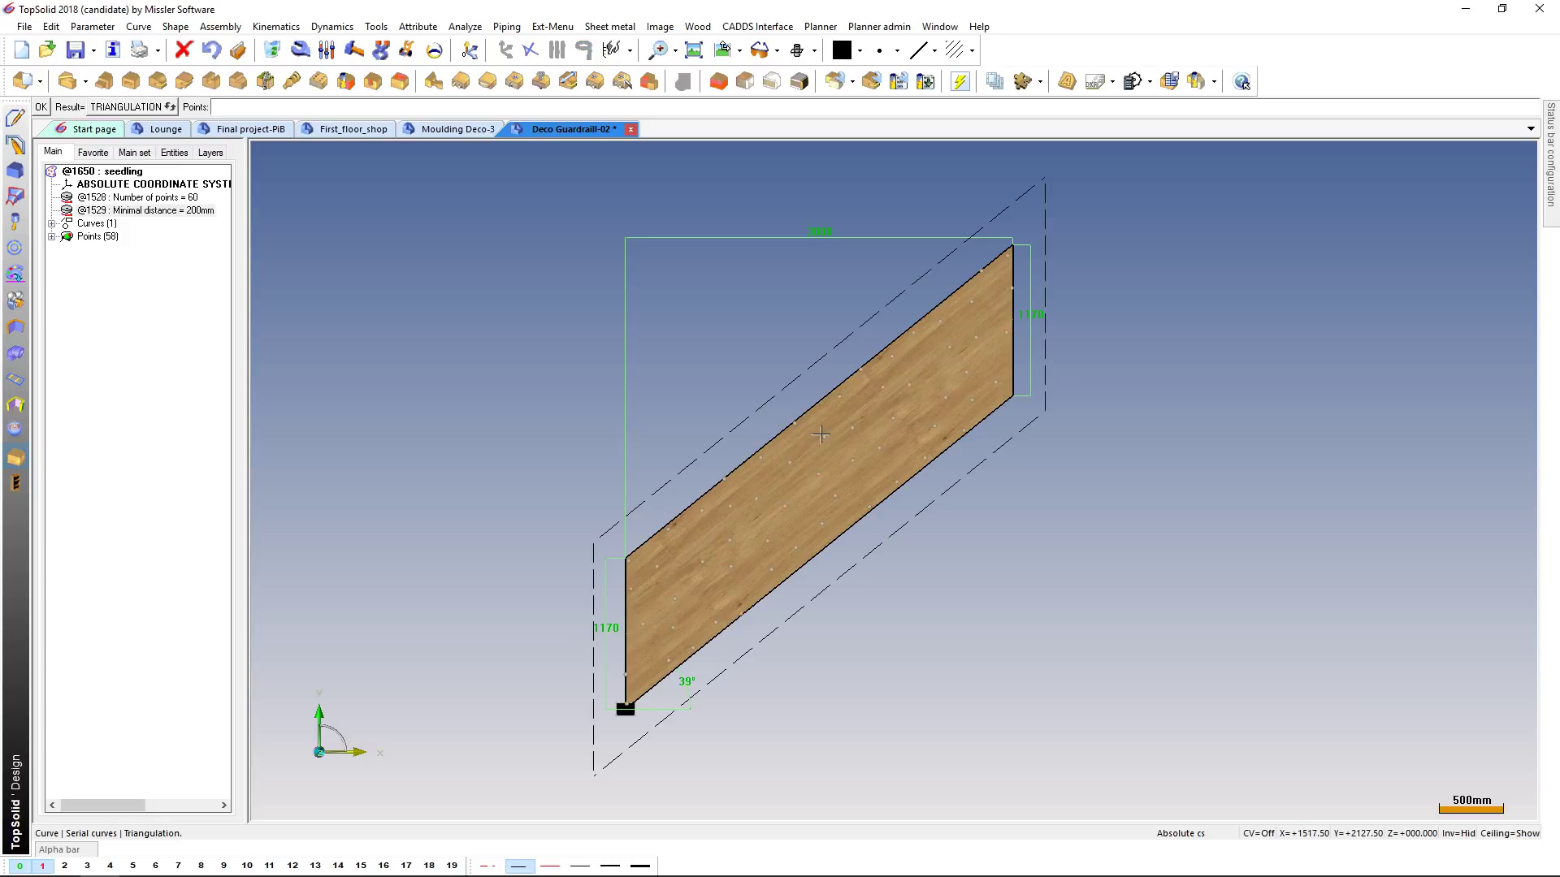
click(140, 107)
key(Return)
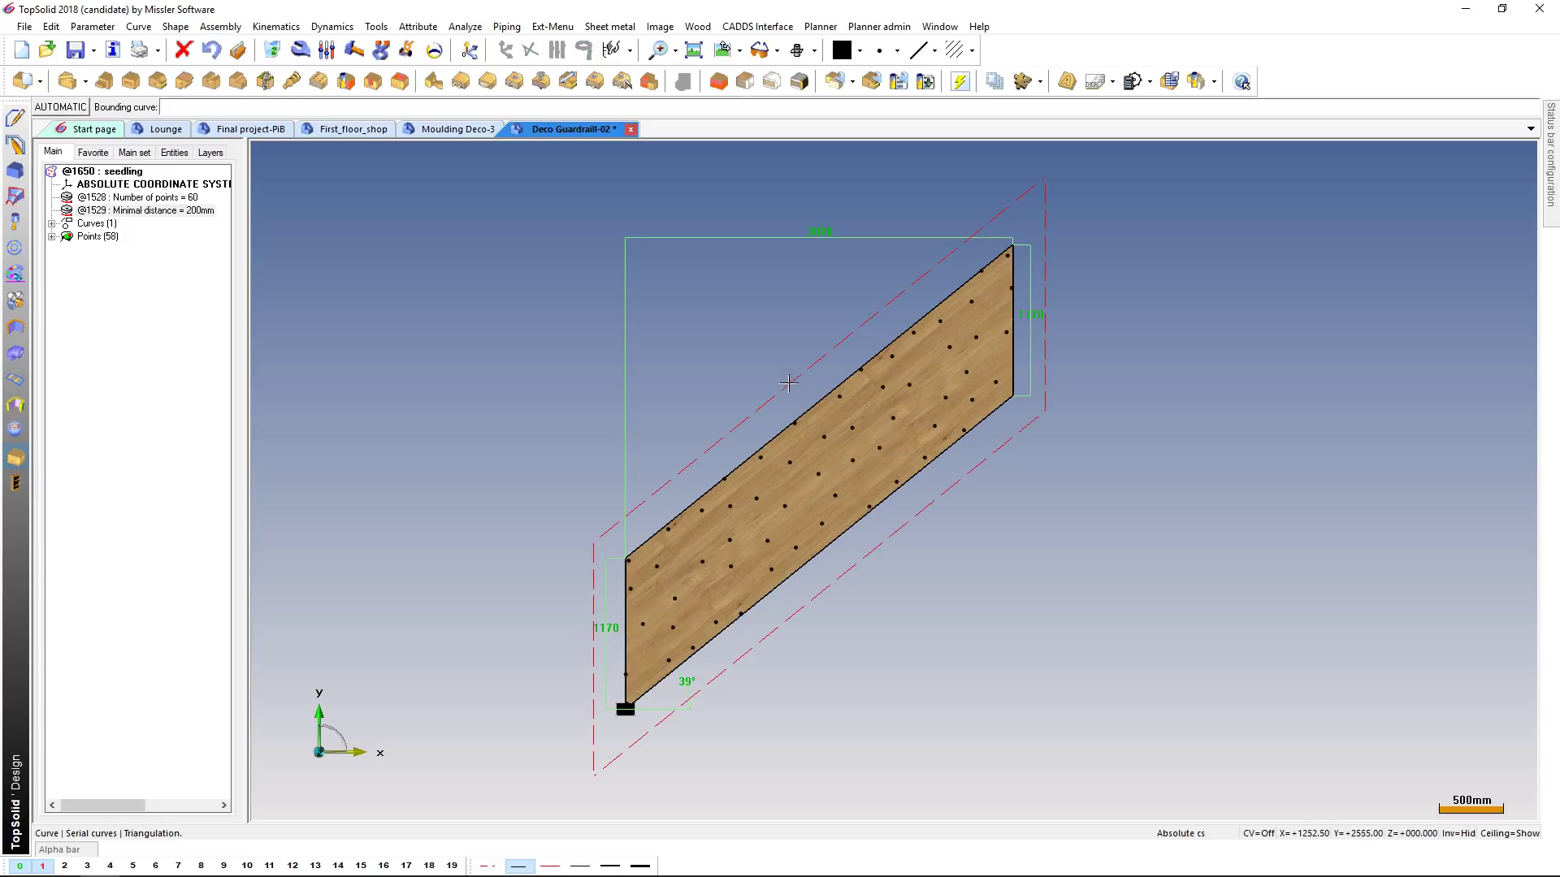
click(788, 383)
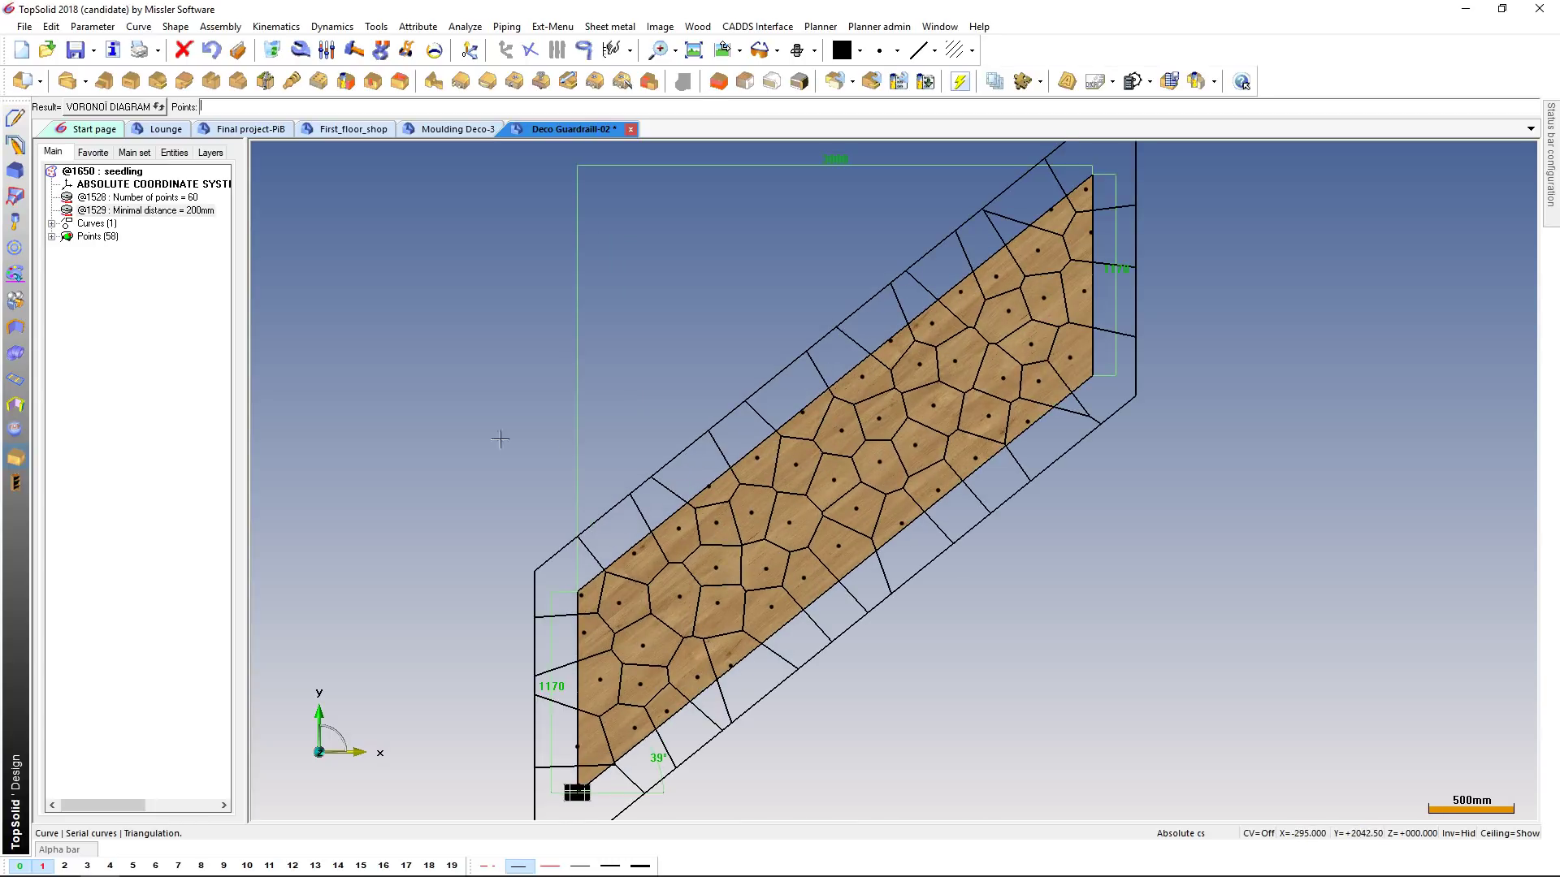
- Regenerate the seedling points to get a fresh Voronoi cell layout
right_click(123, 169)
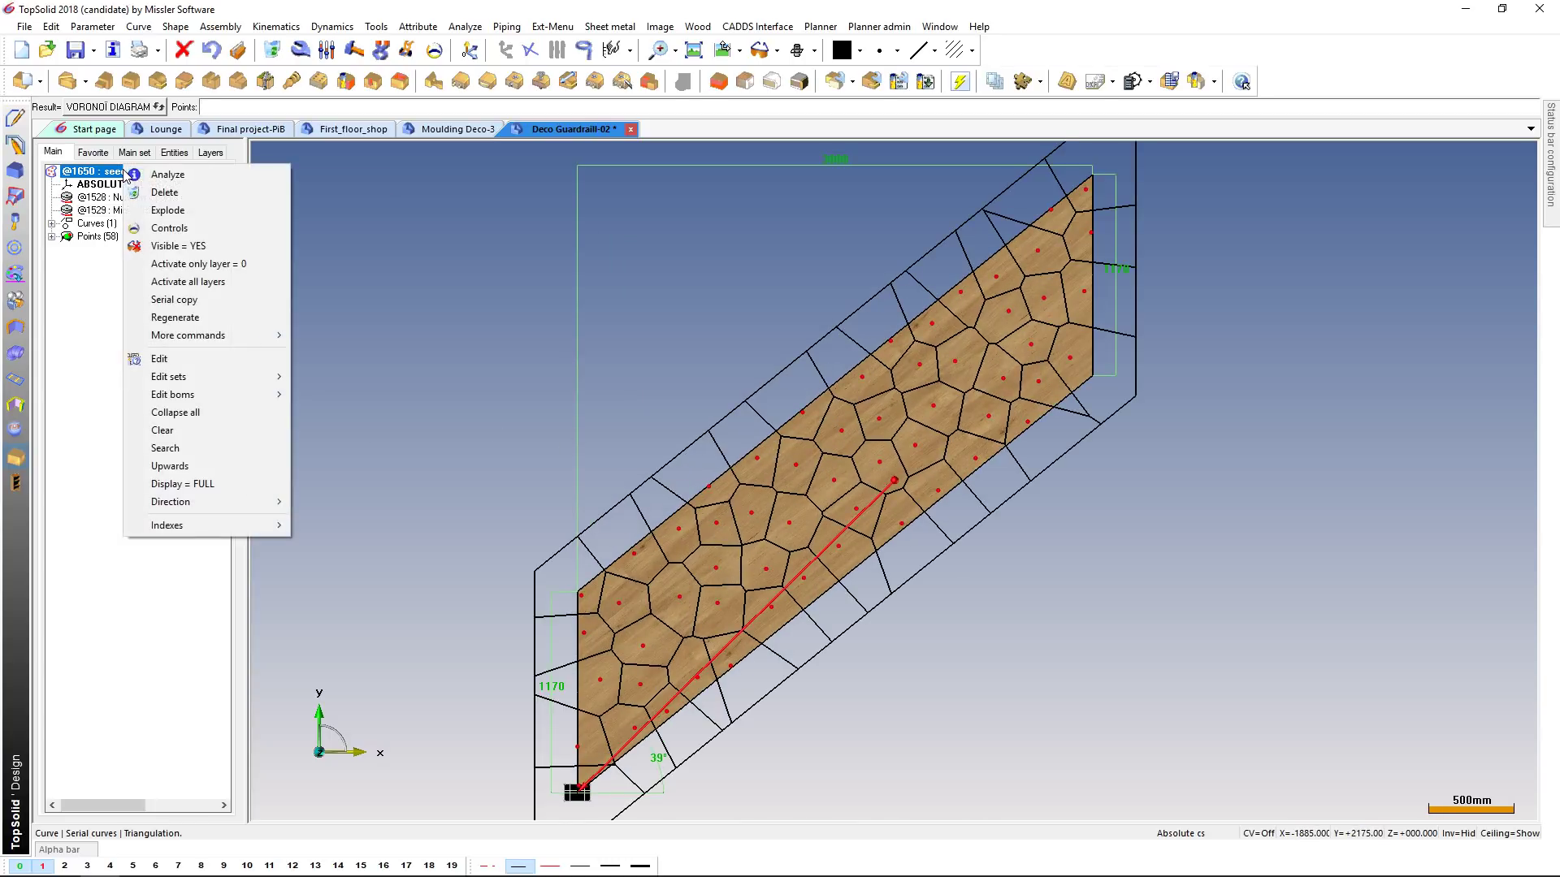
click(195, 320)
click(242, 111)
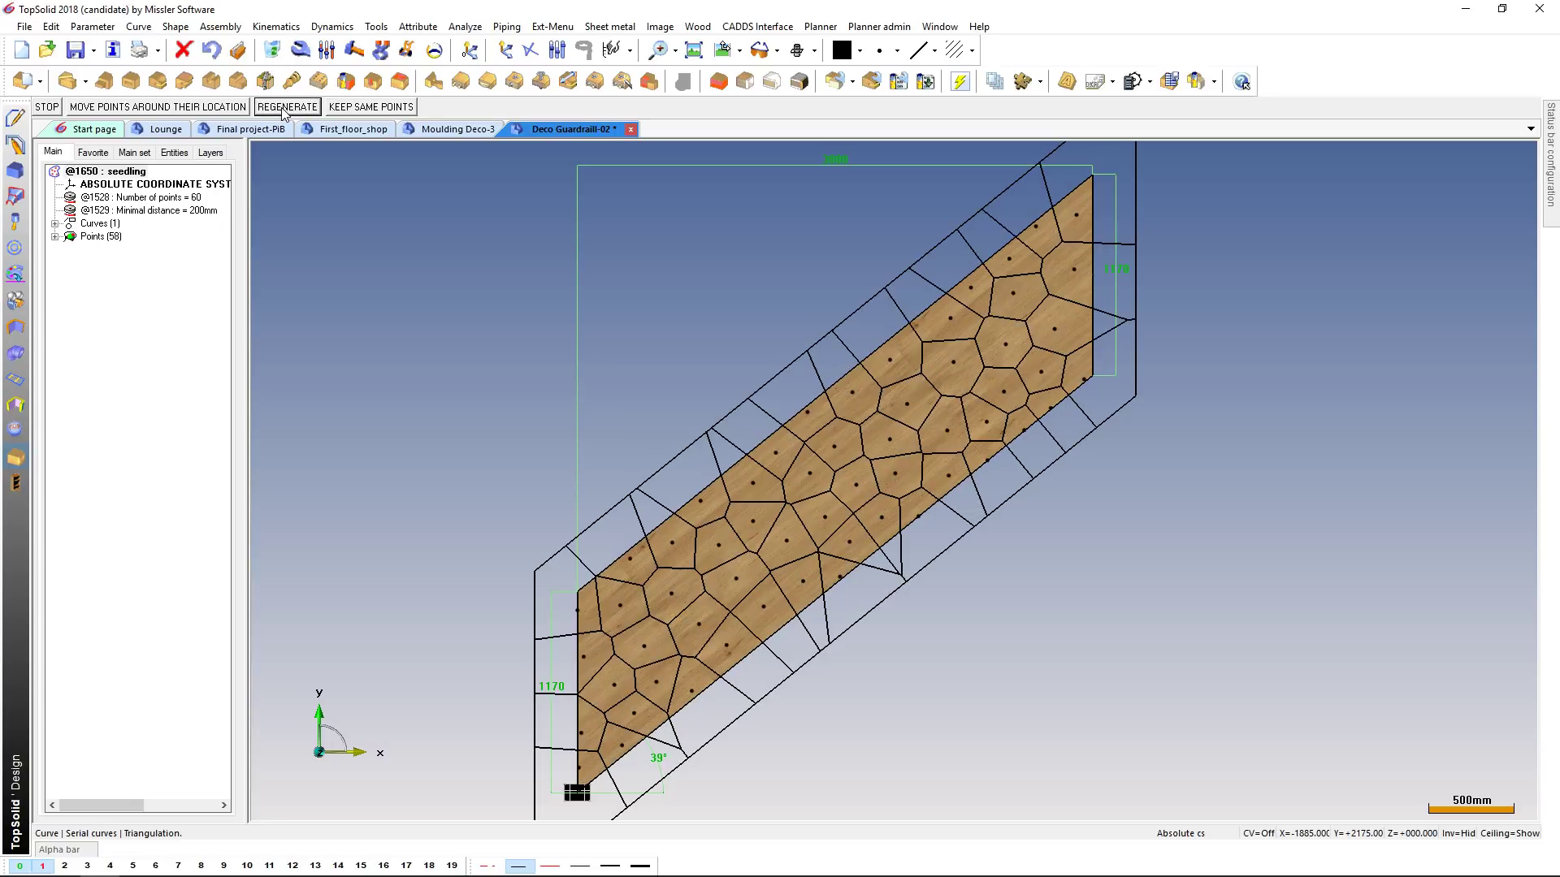
click(284, 110)
click(285, 111)
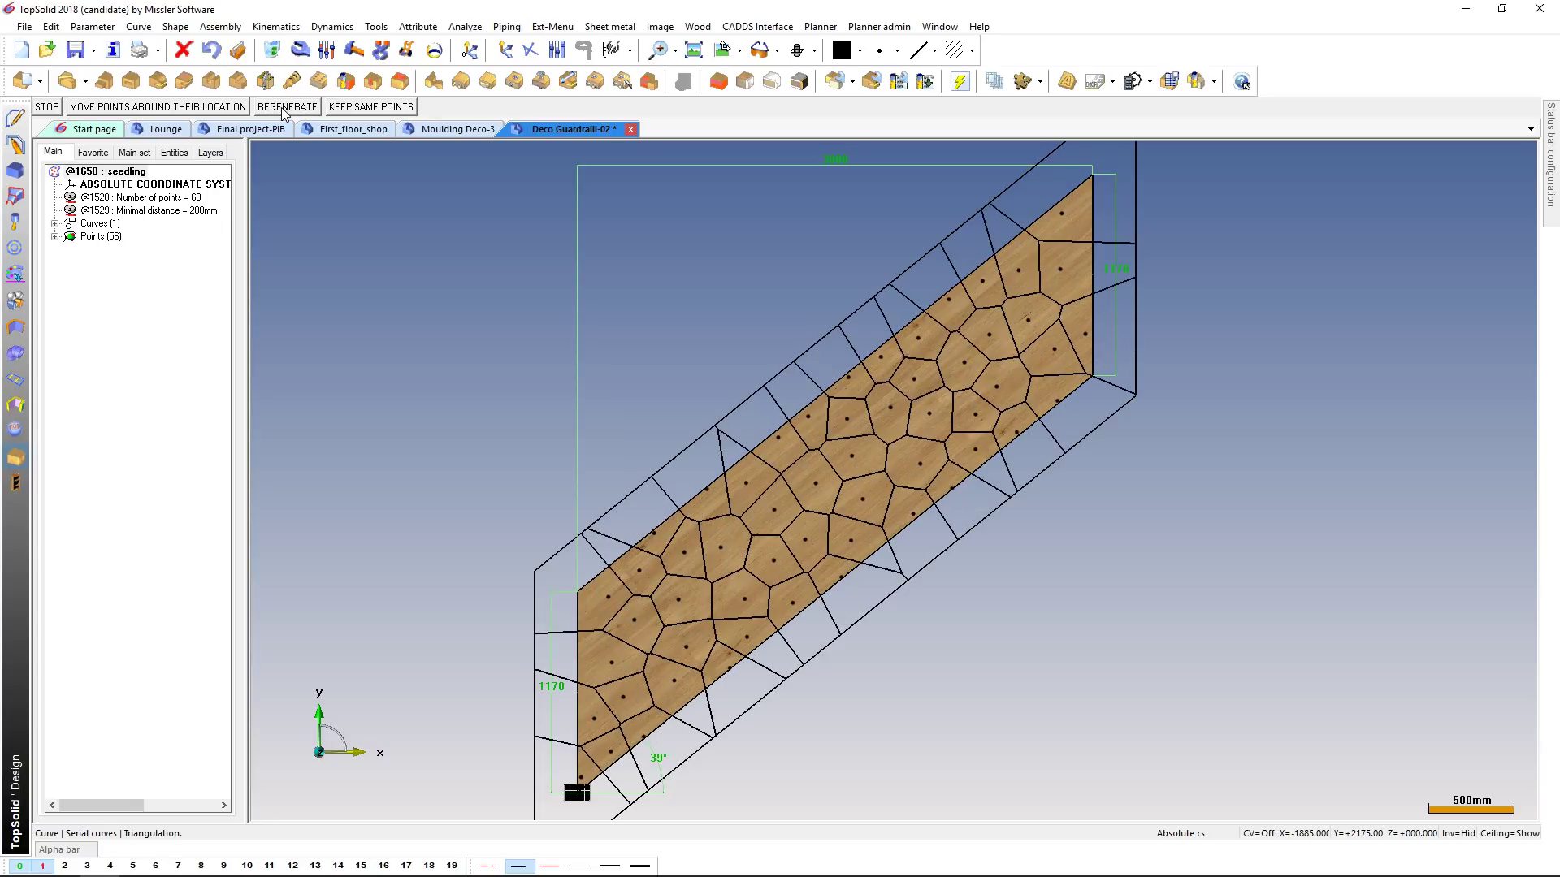
click(16, 118)
- Offset one Voronoi cell's outline inward by 35
click(268, 84)
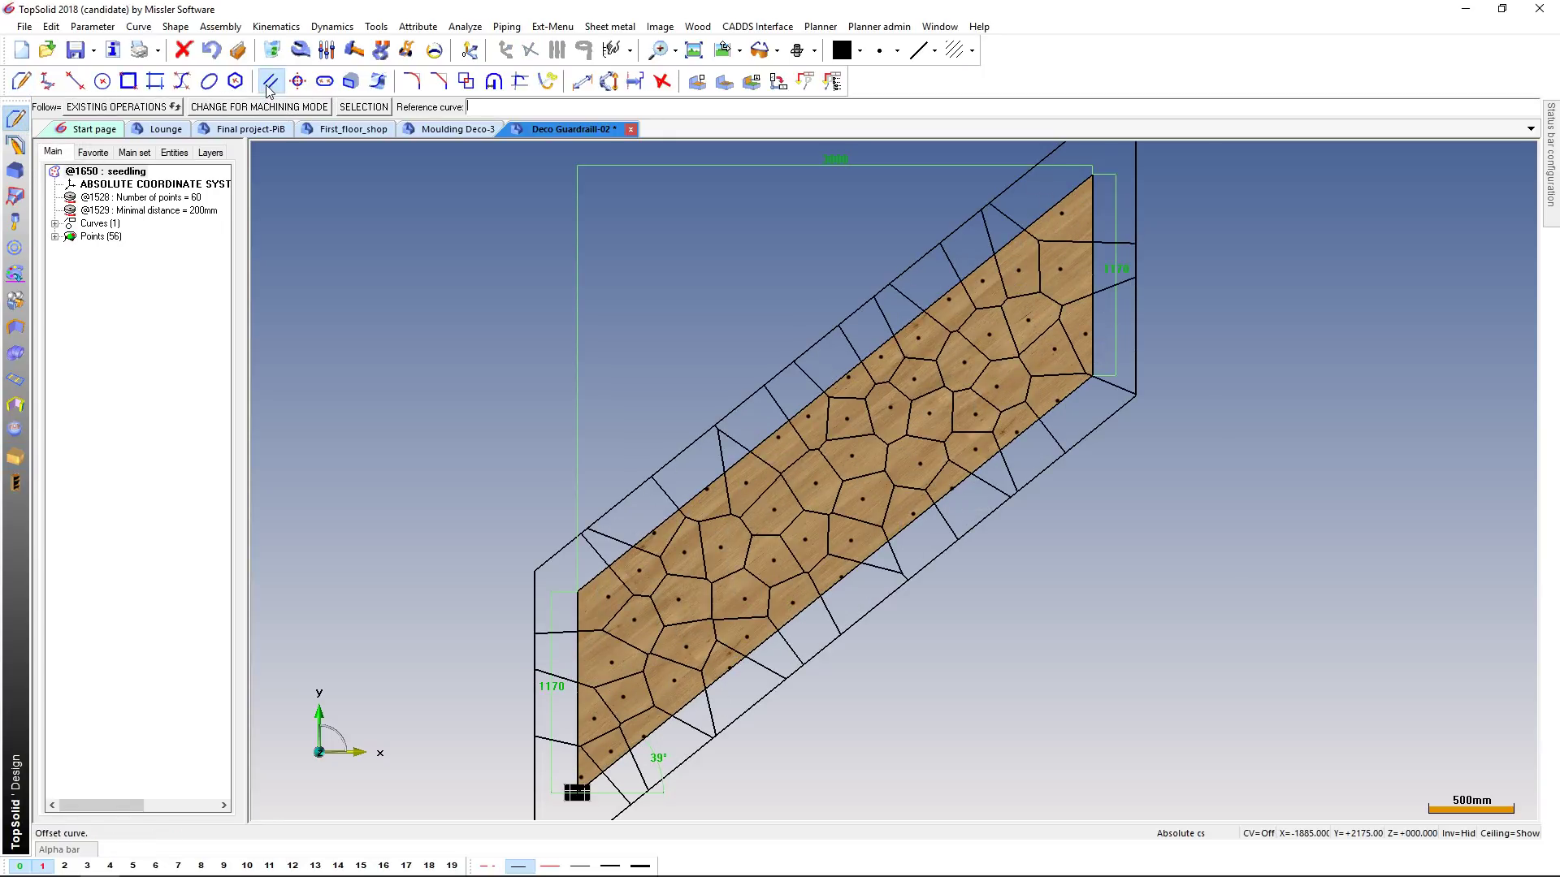
click(646, 688)
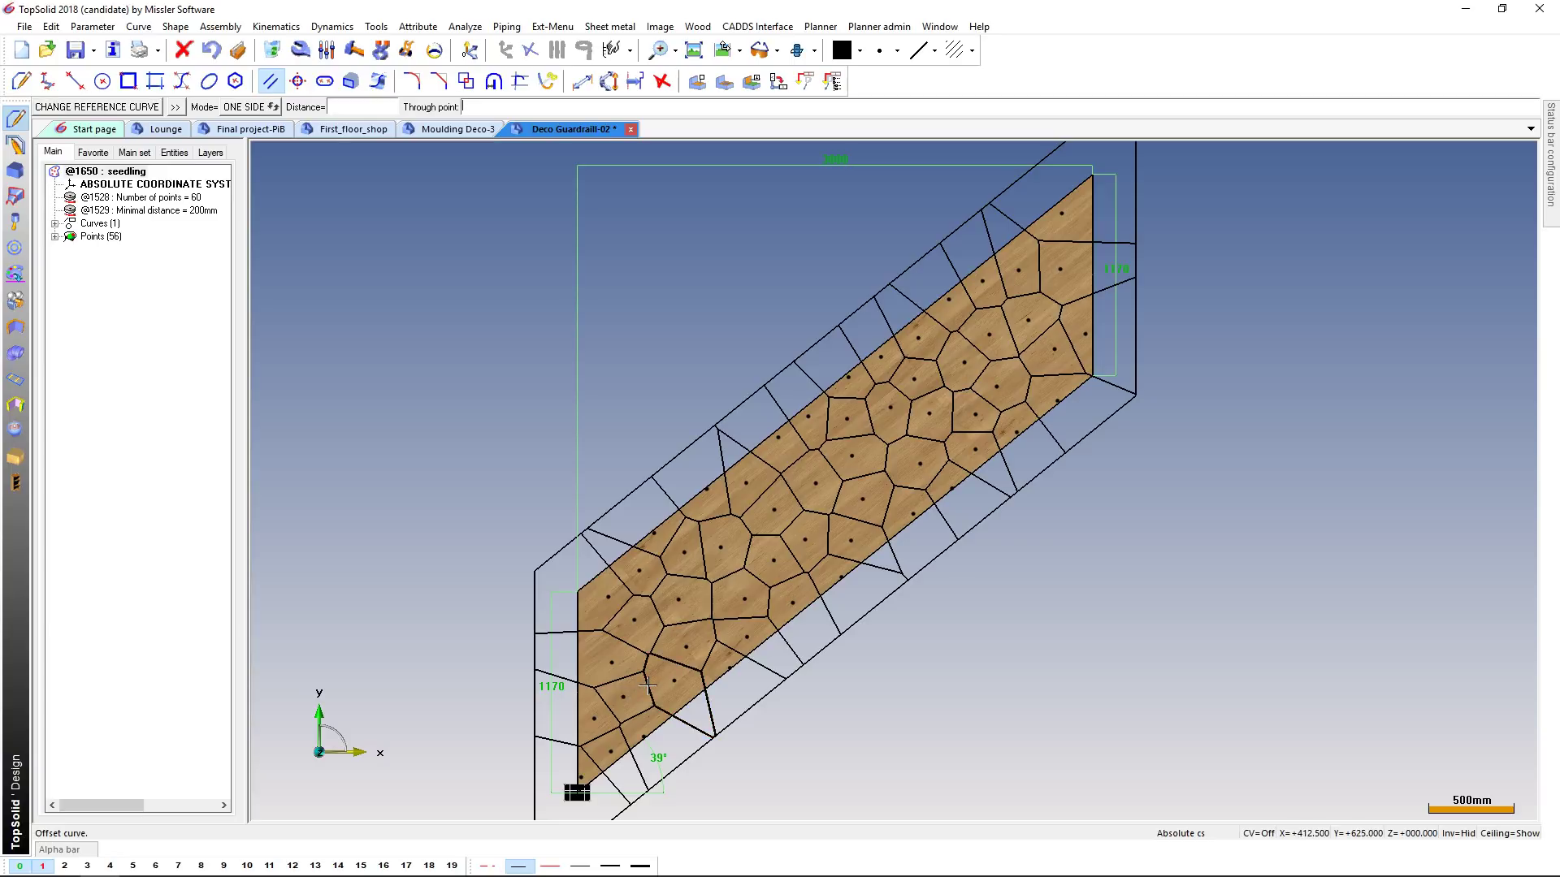
text(35)
key(Return)
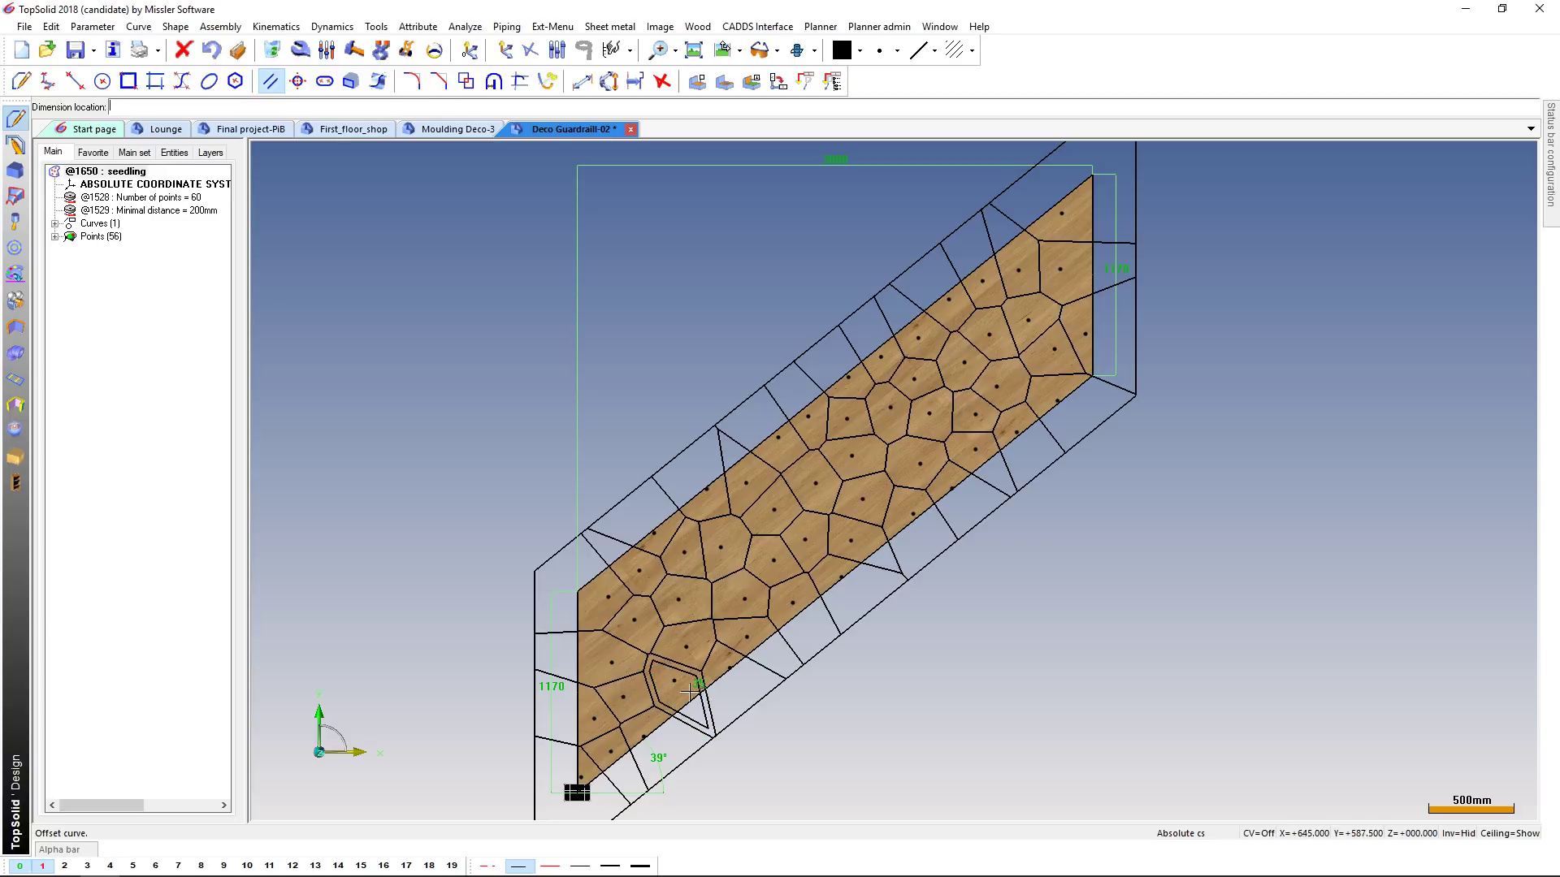
- Serial-copy the offset outline into every Voronoi cell
click(703, 715)
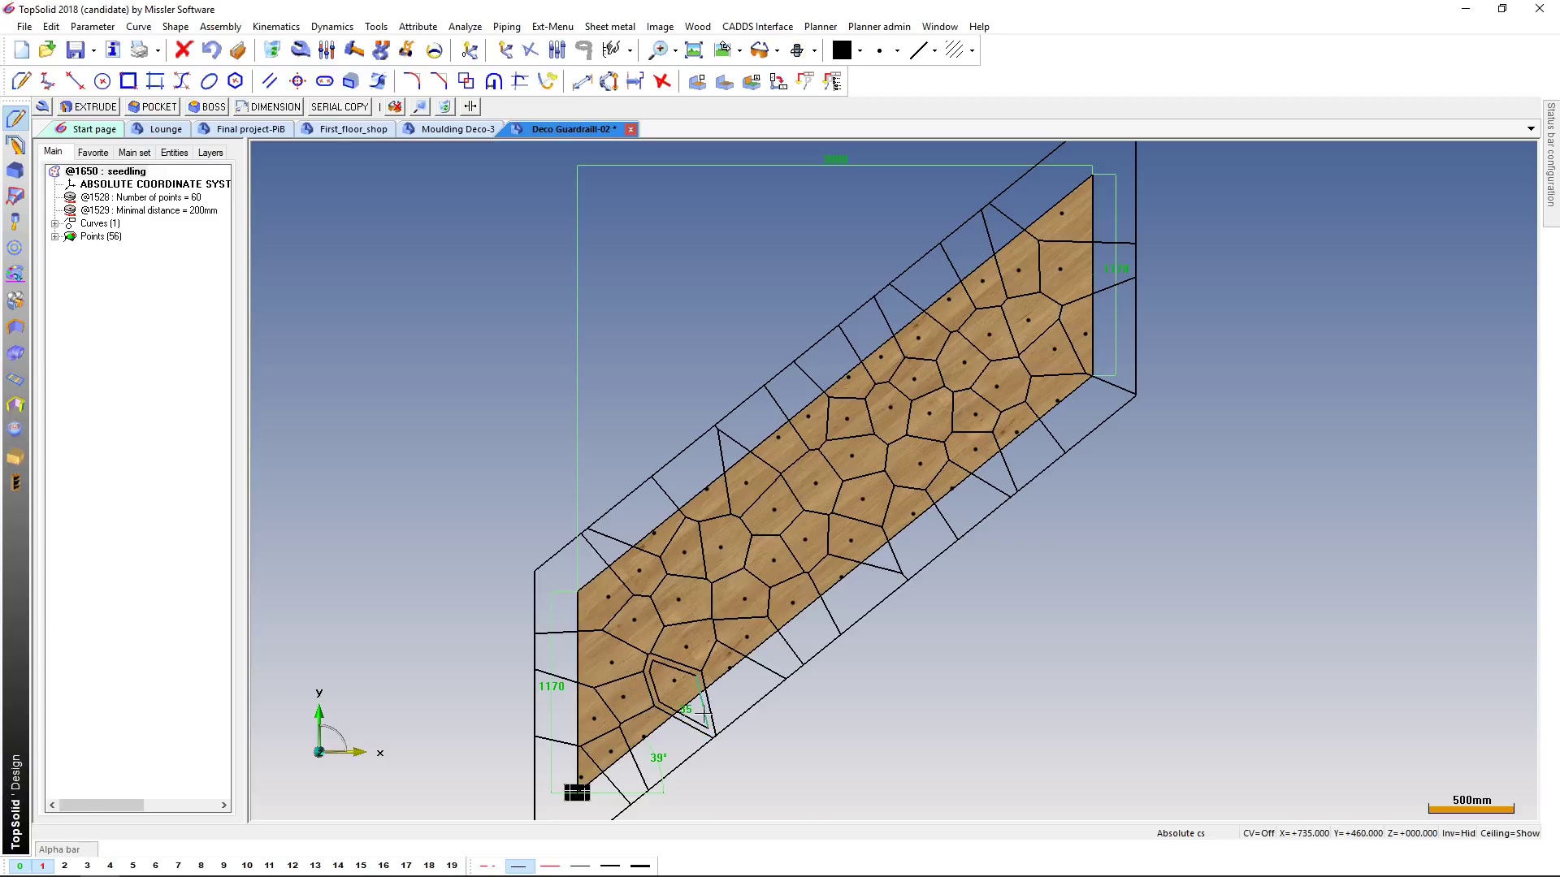
right_click(725, 725)
click(747, 623)
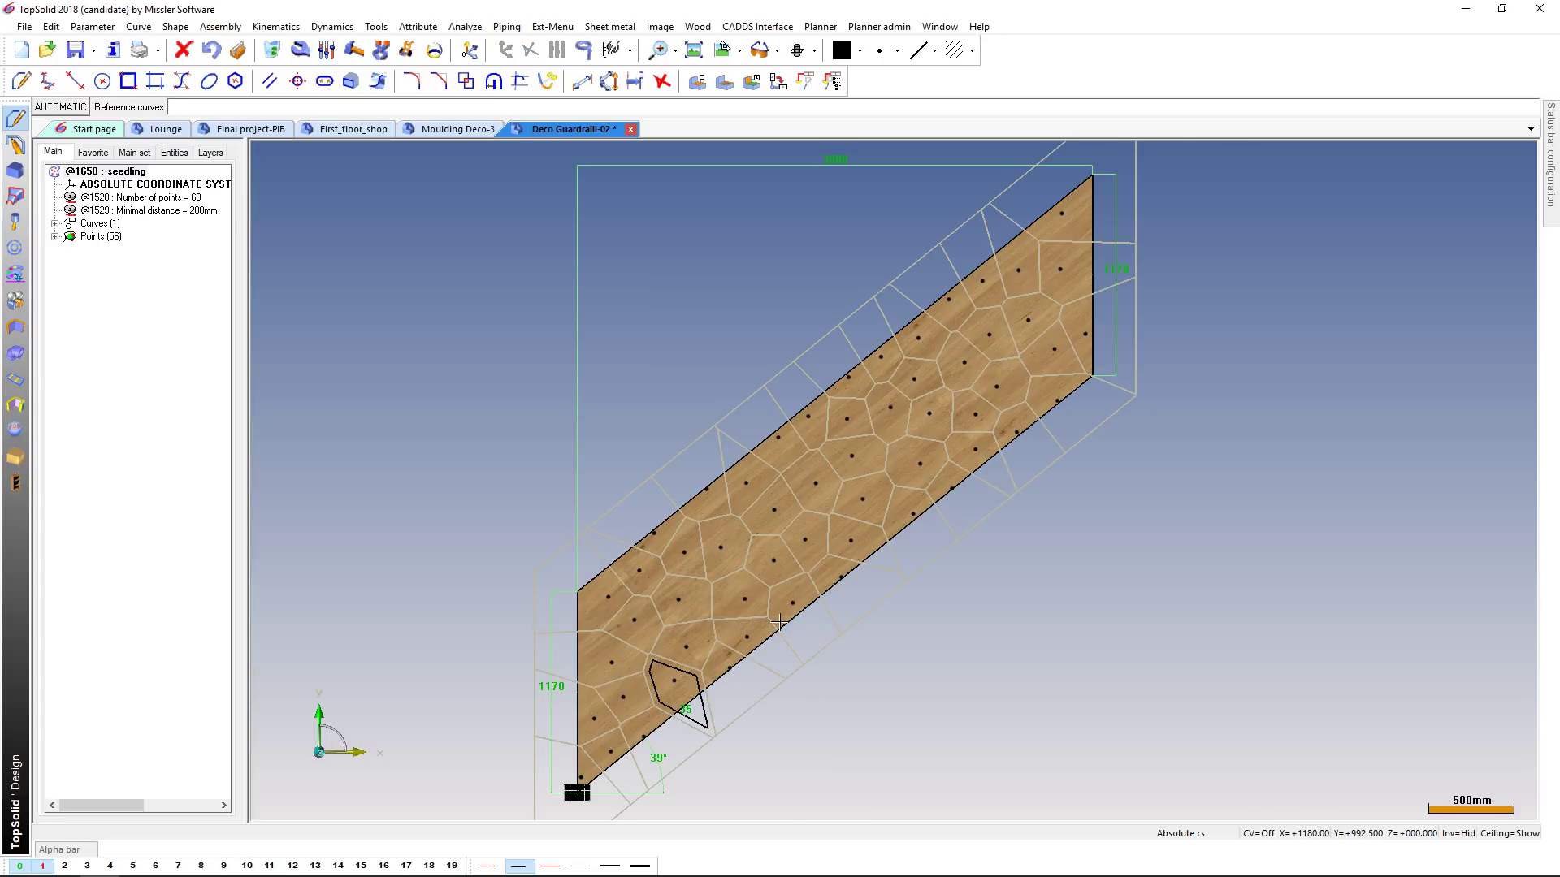
- Saw the remaining Voronoi cell outline out of the guardrail panel
click(17, 459)
click(266, 82)
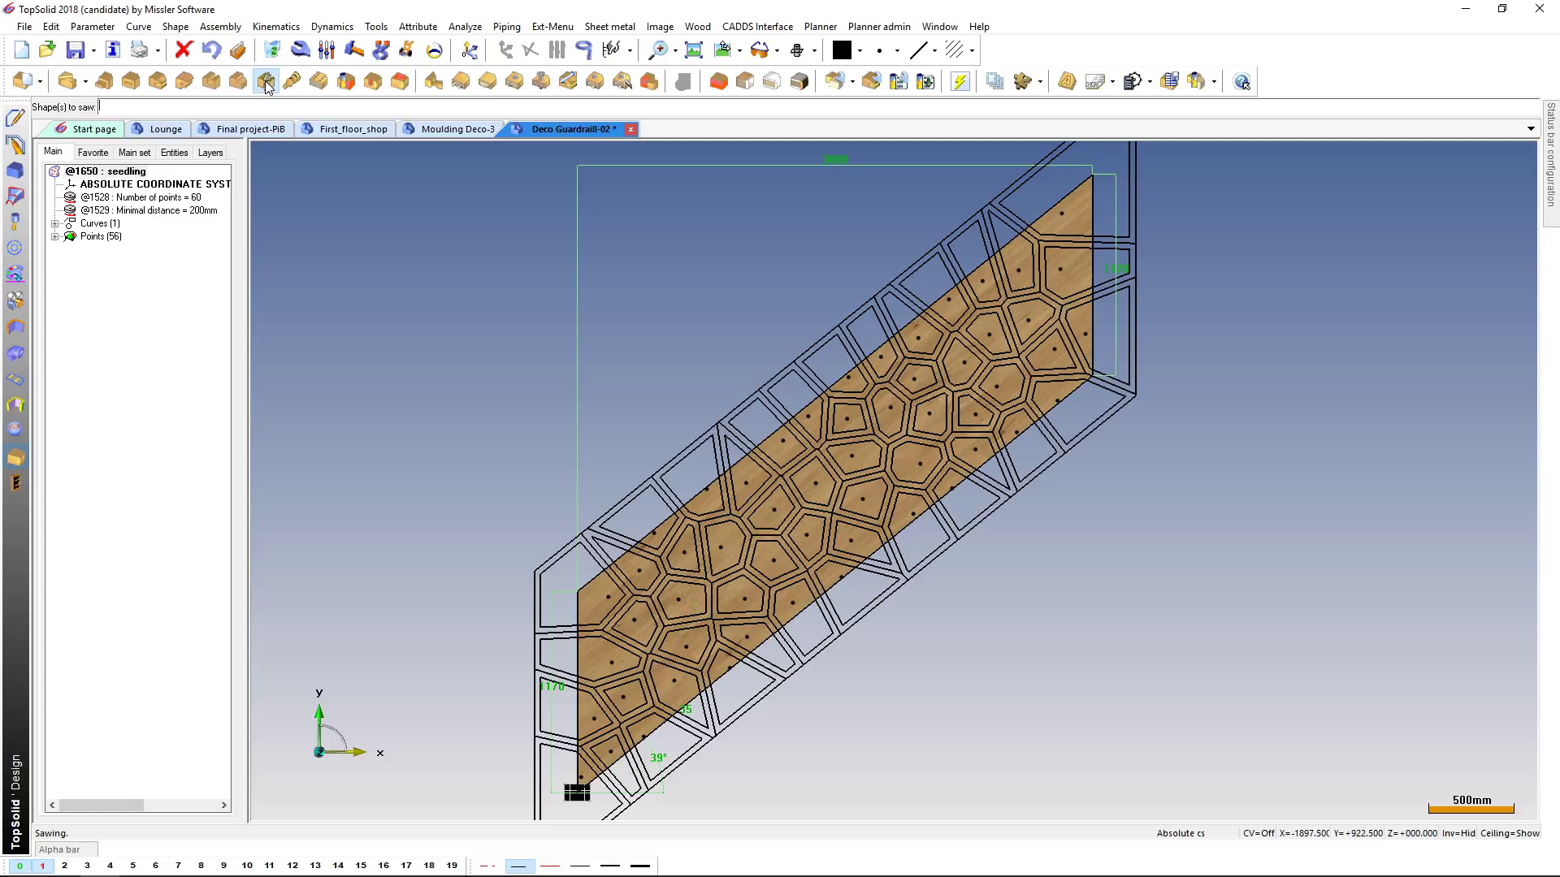
click(656, 689)
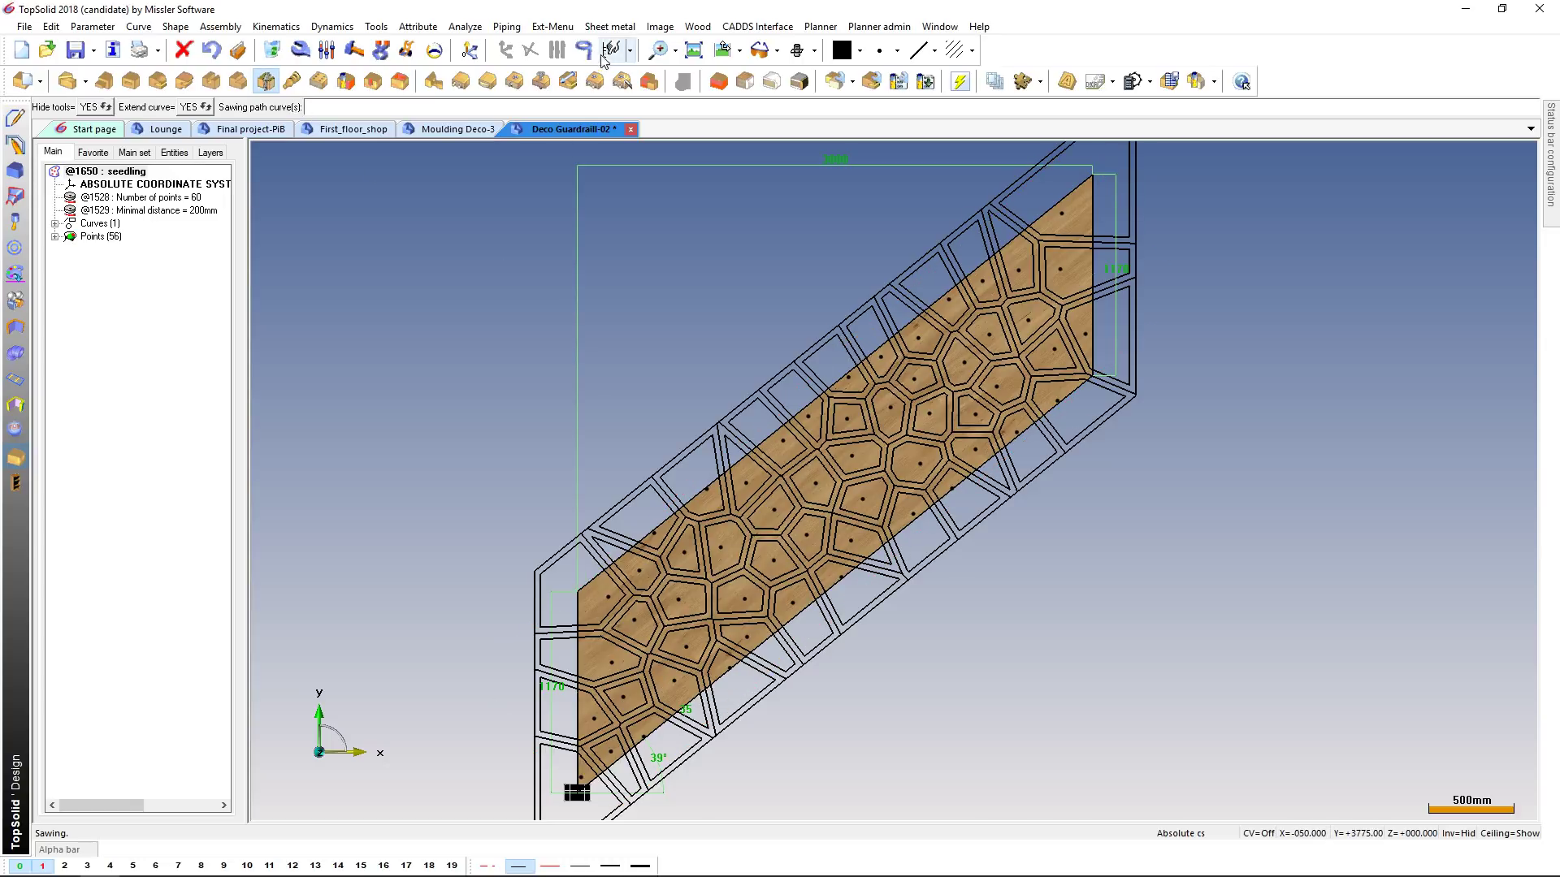
click(666, 643)
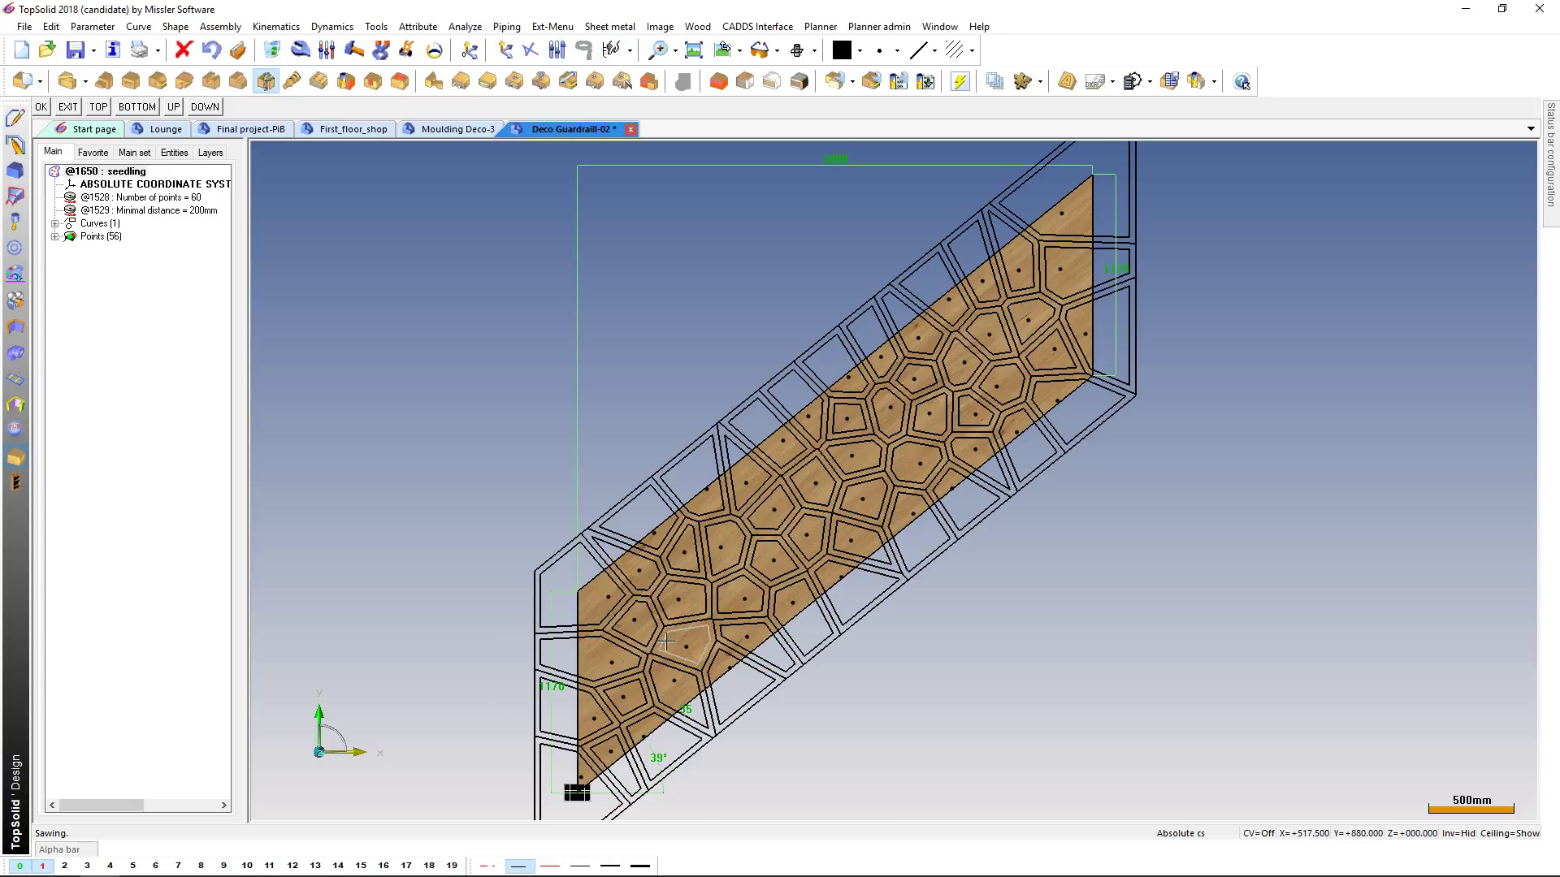
key(Return)
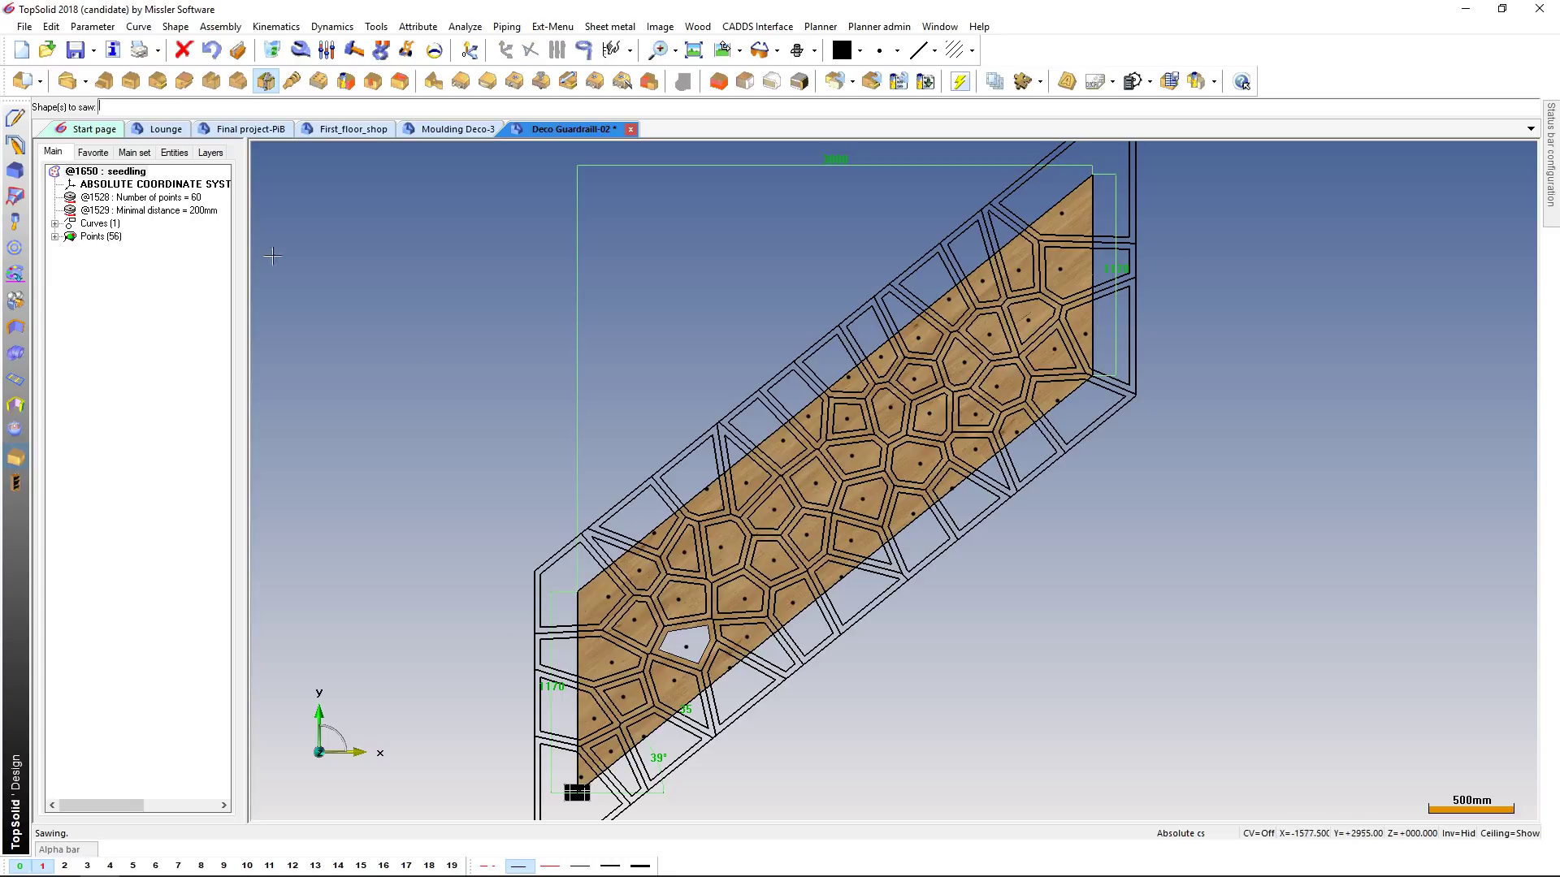
- Serial-copy the trim operation across all 56 cells and show layer 2 with the frame
click(135, 152)
click(54, 185)
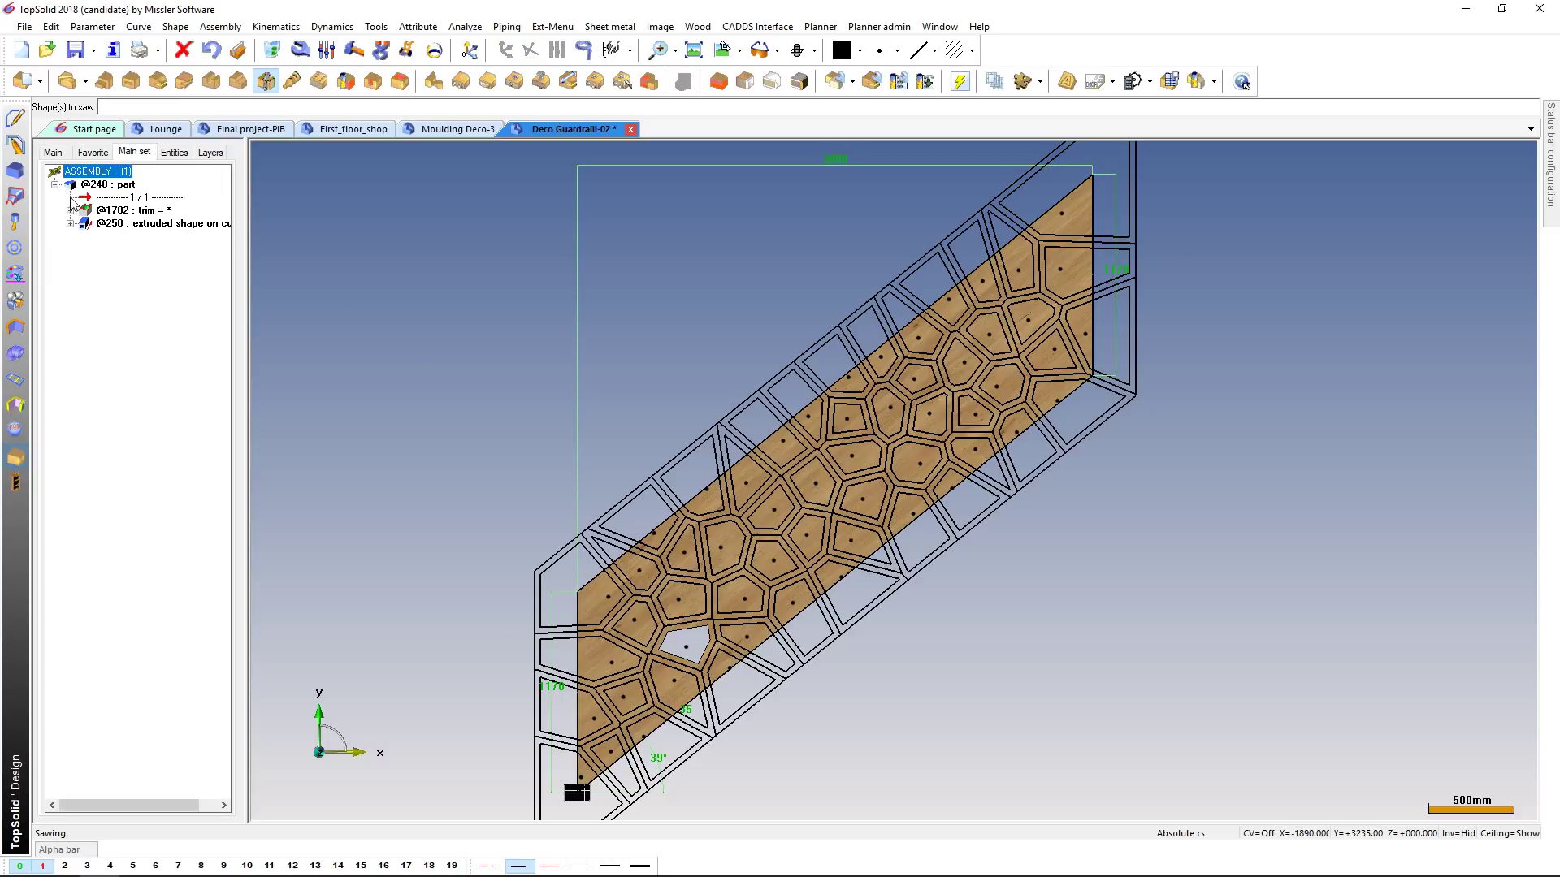
right_click(108, 213)
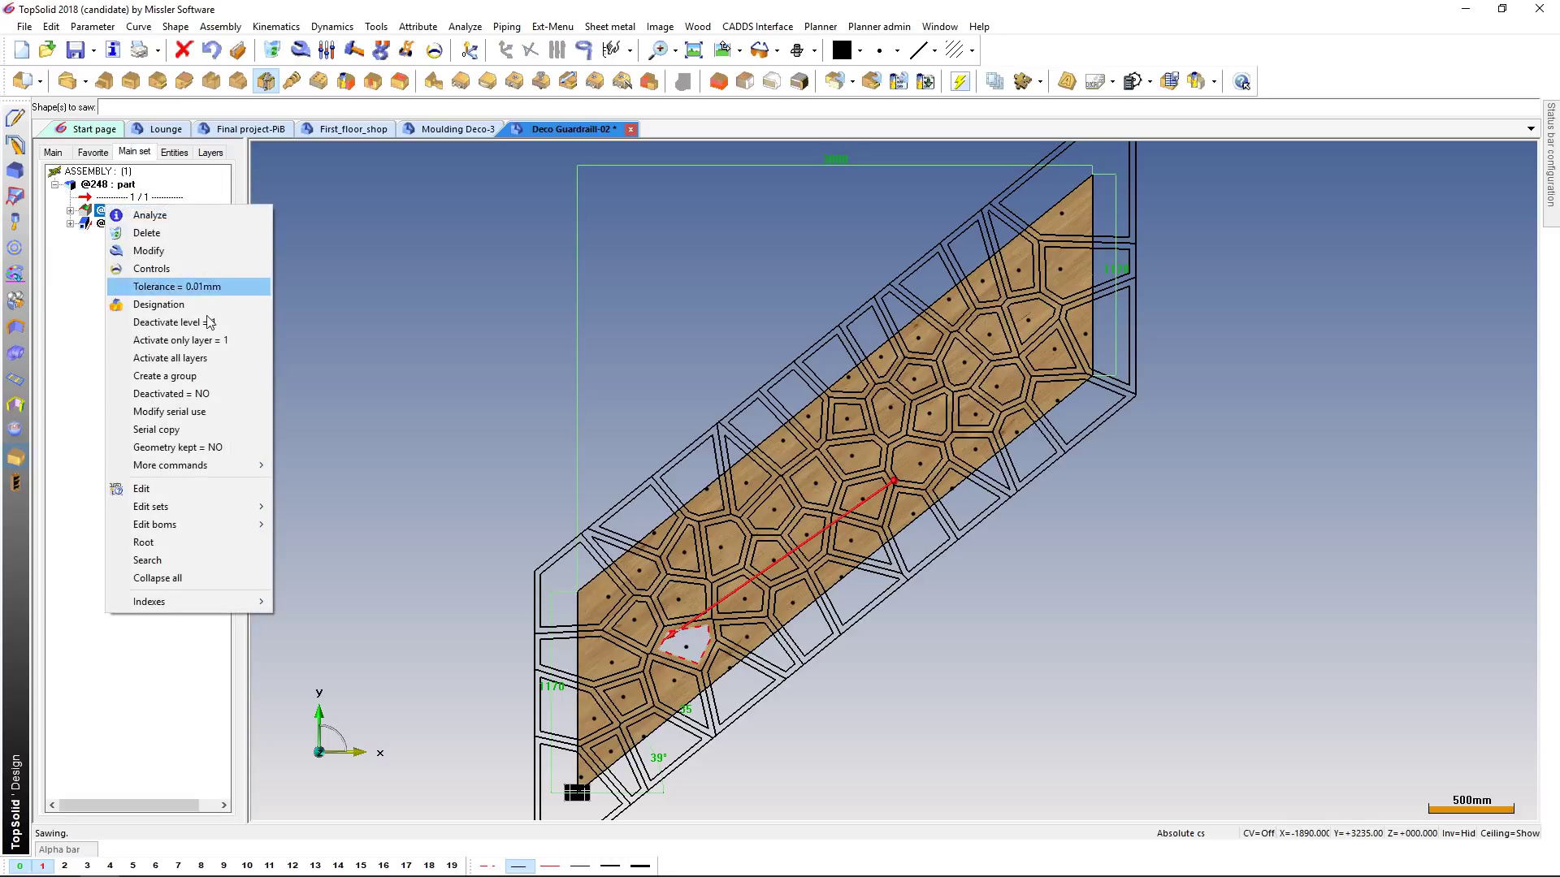
click(174, 430)
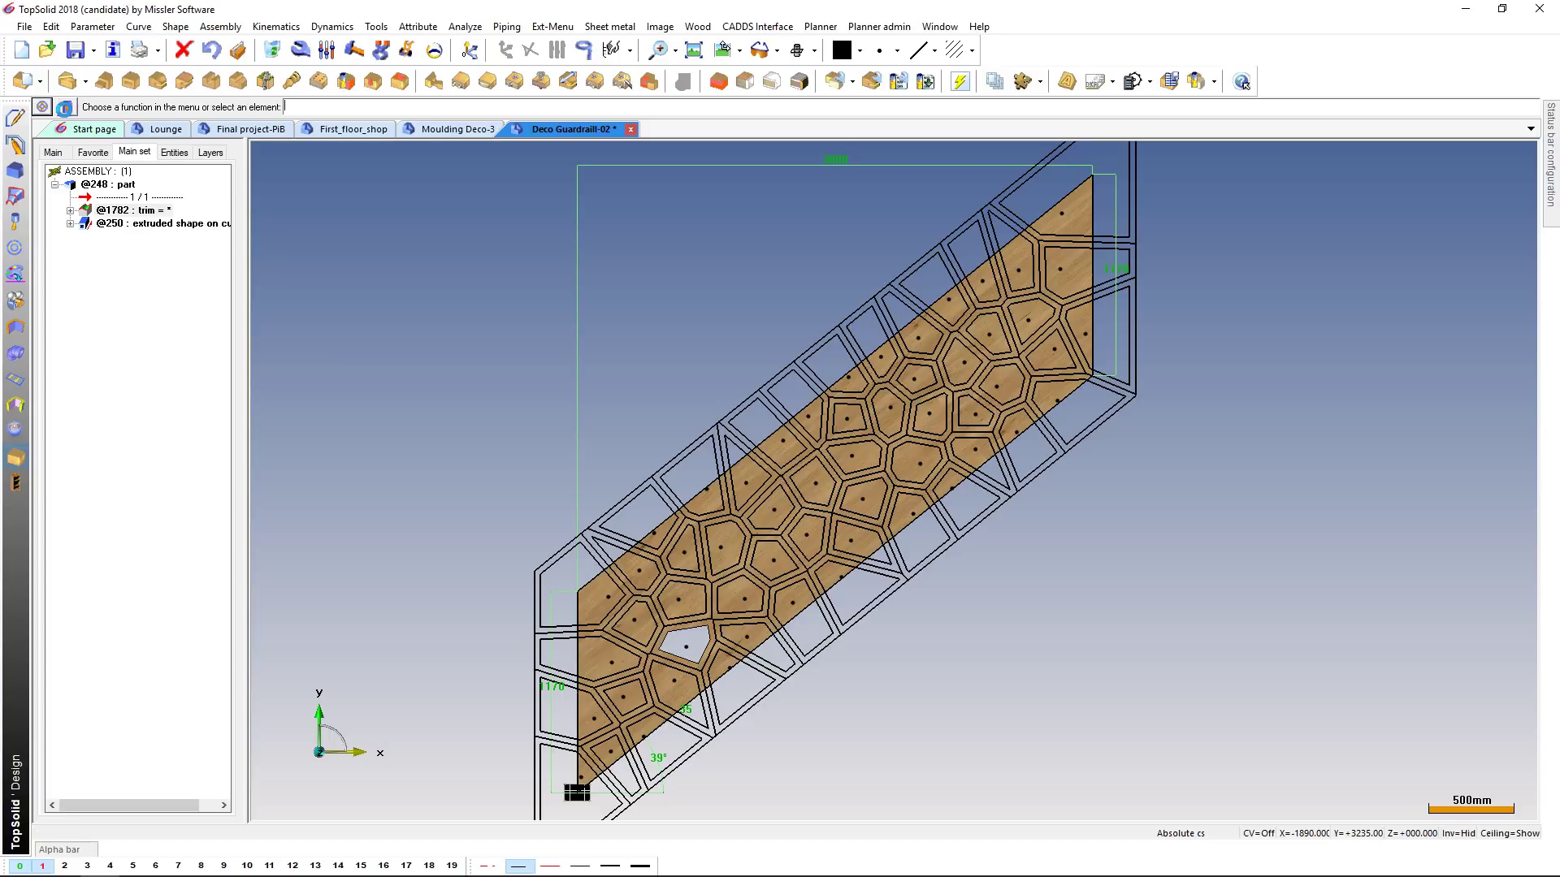
click(225, 174)
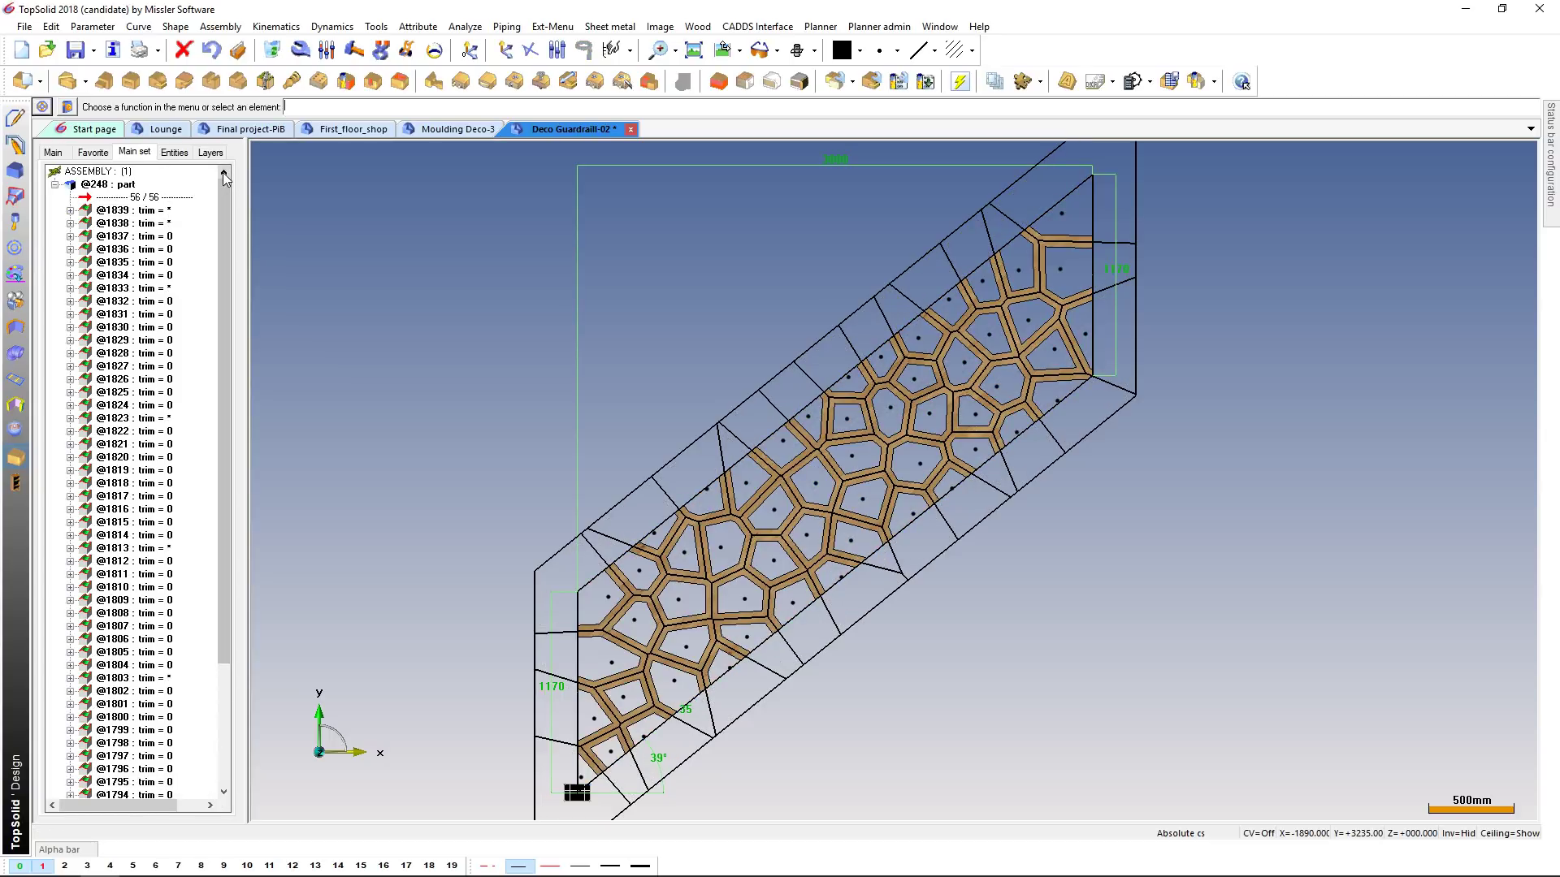
click(65, 866)
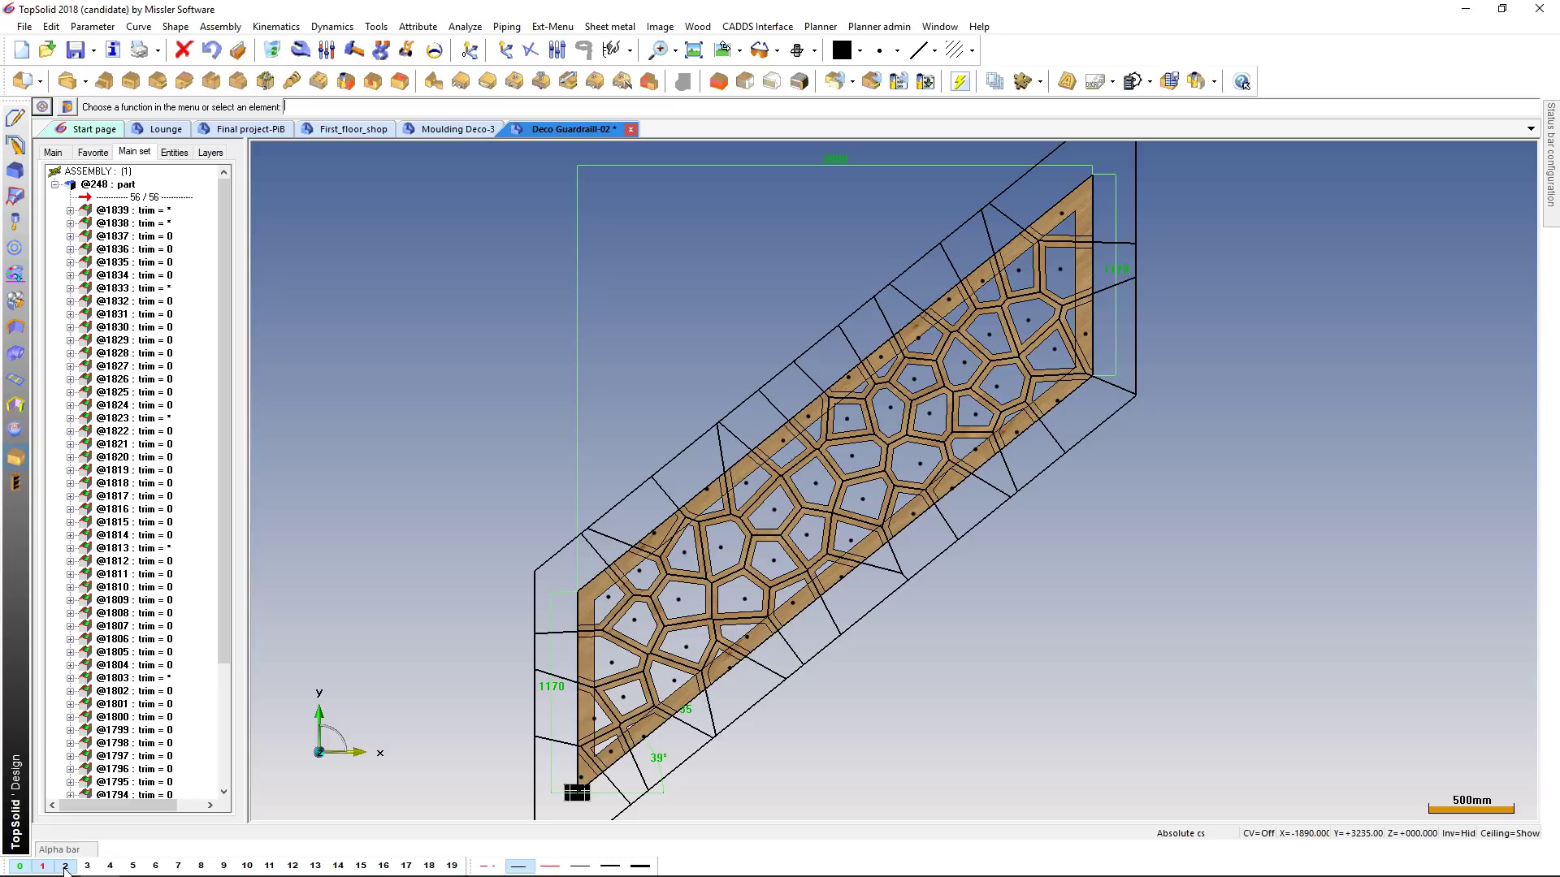
- Shell-union the lattice strips and outer frame into one solid panel
click(15, 169)
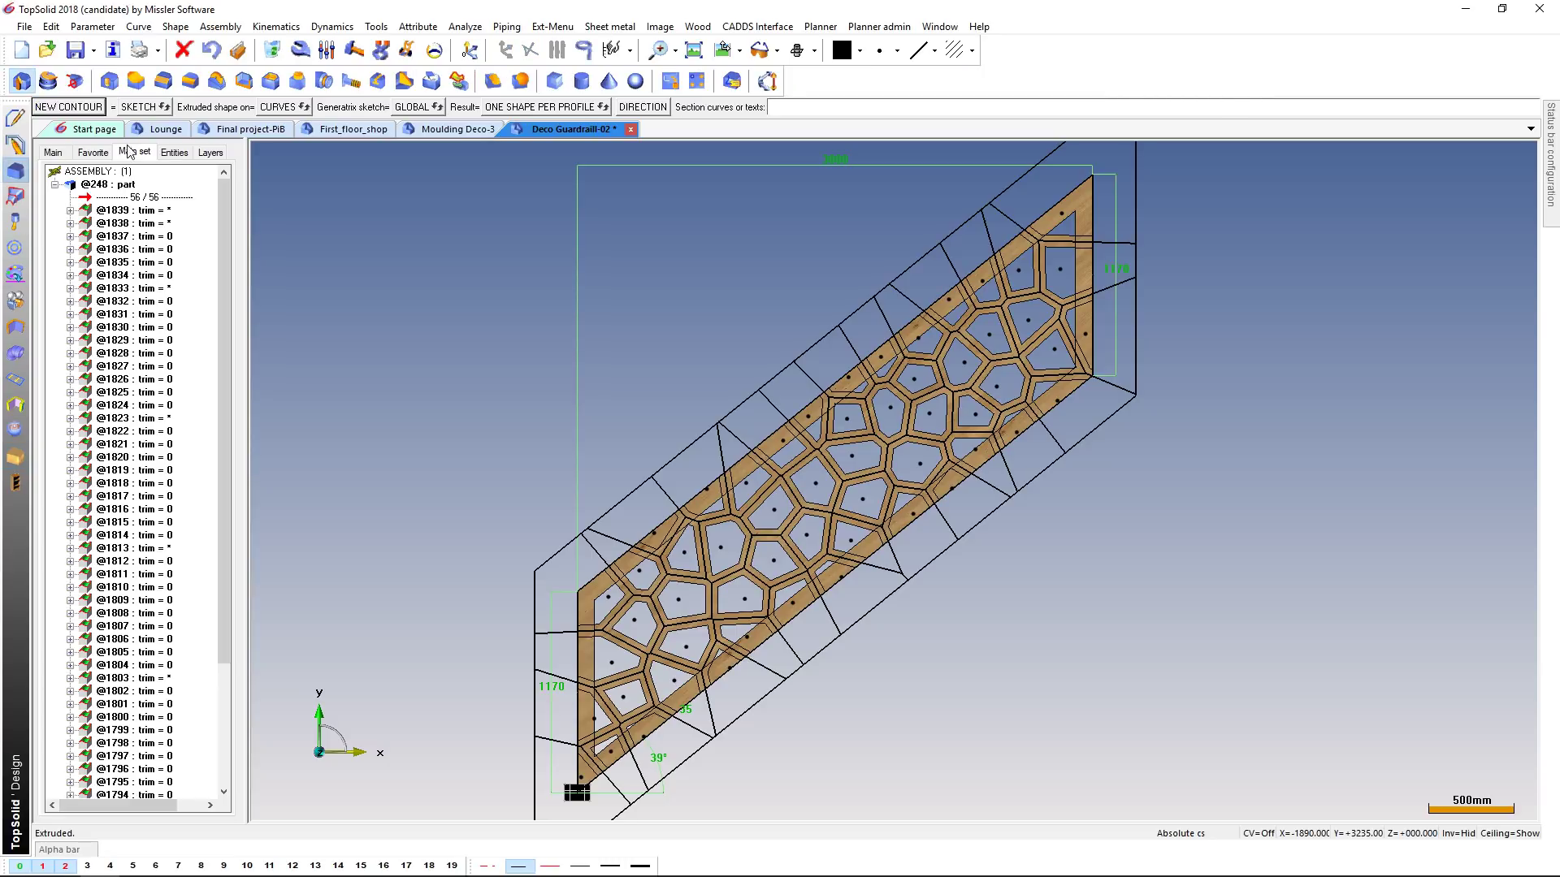
click(517, 83)
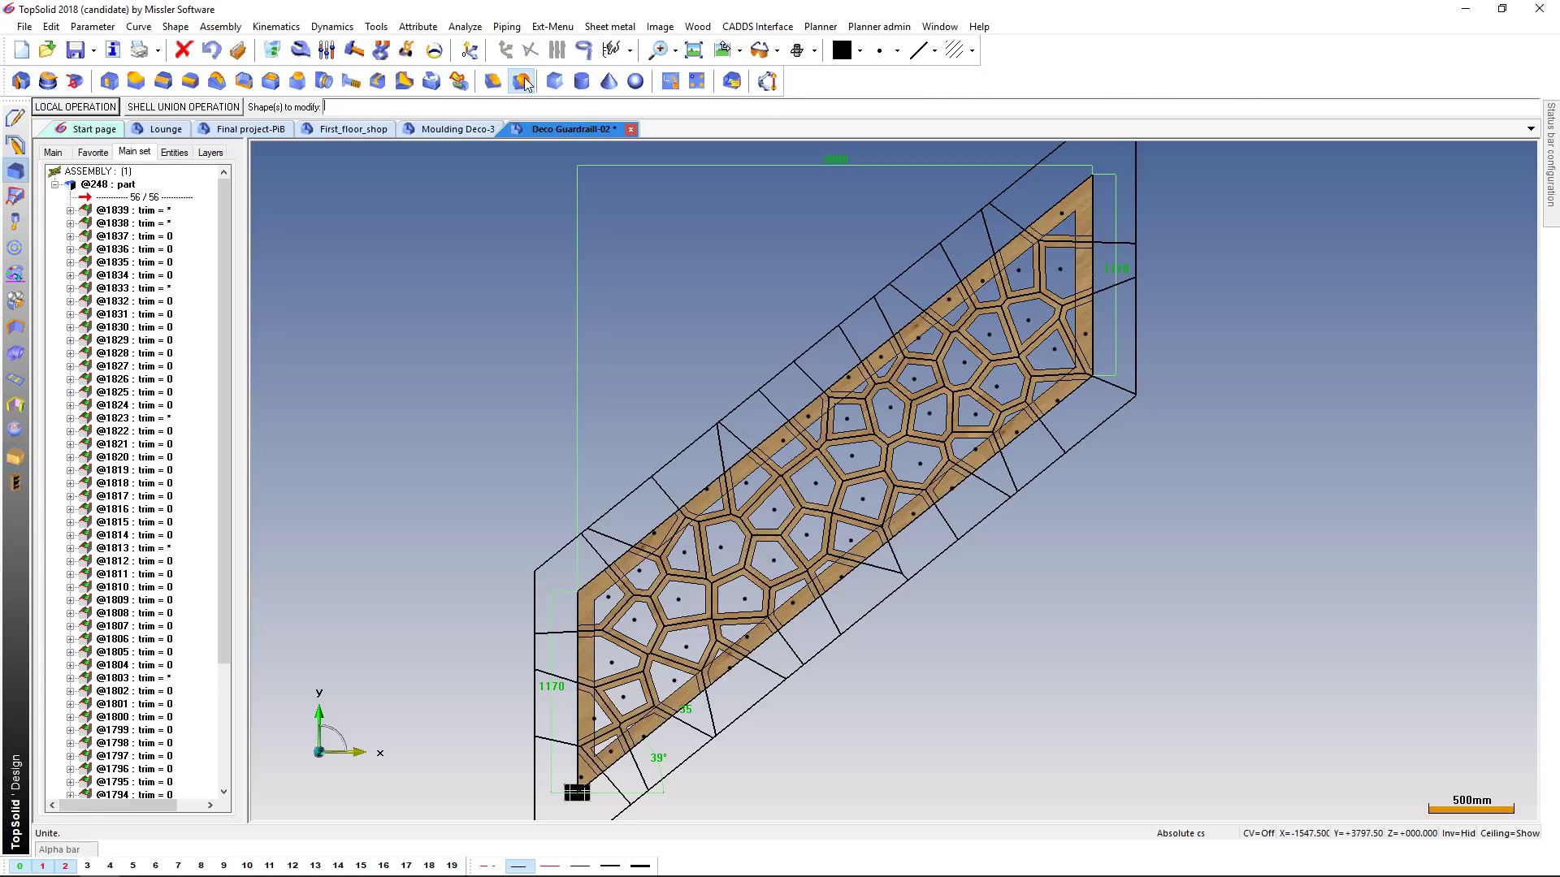
click(850, 472)
click(857, 391)
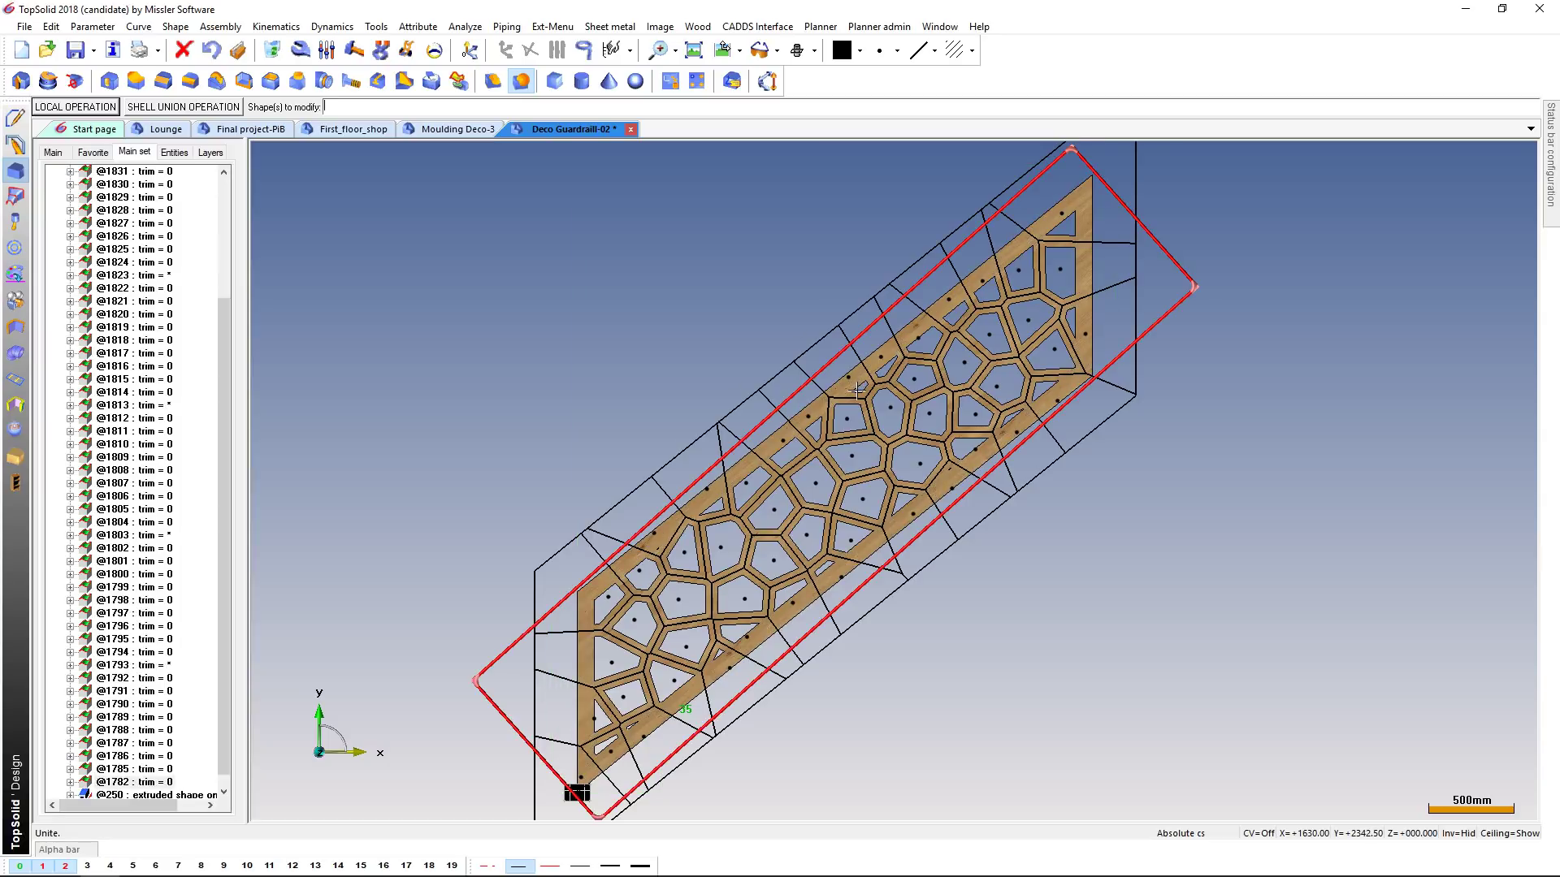
- Move the guardrail panel and display it shaded without edge lines
click(405, 52)
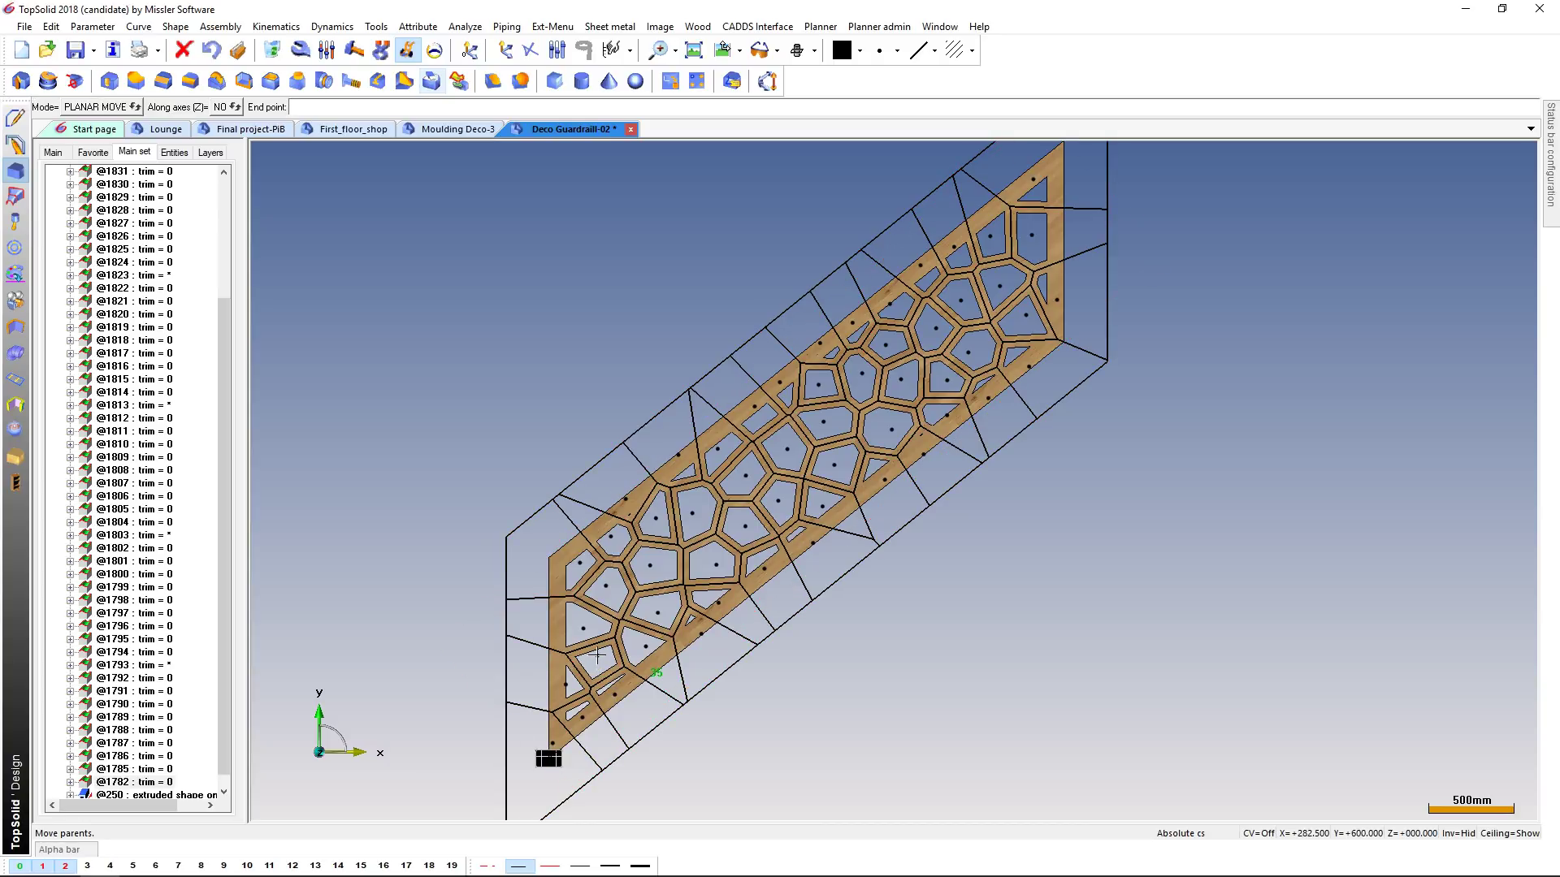
click(700, 630)
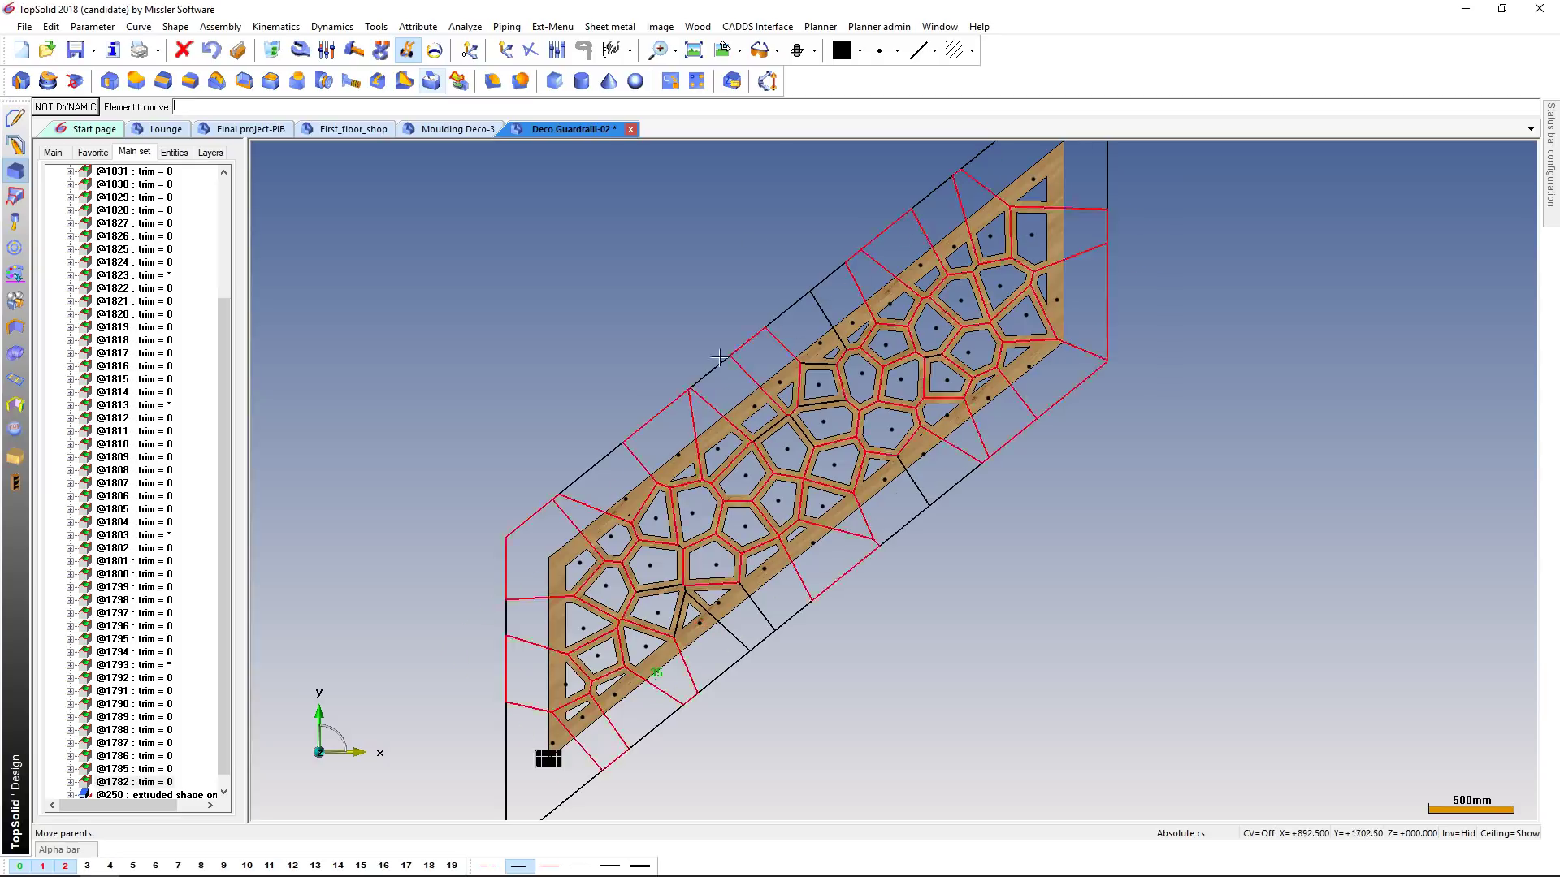
click(813, 51)
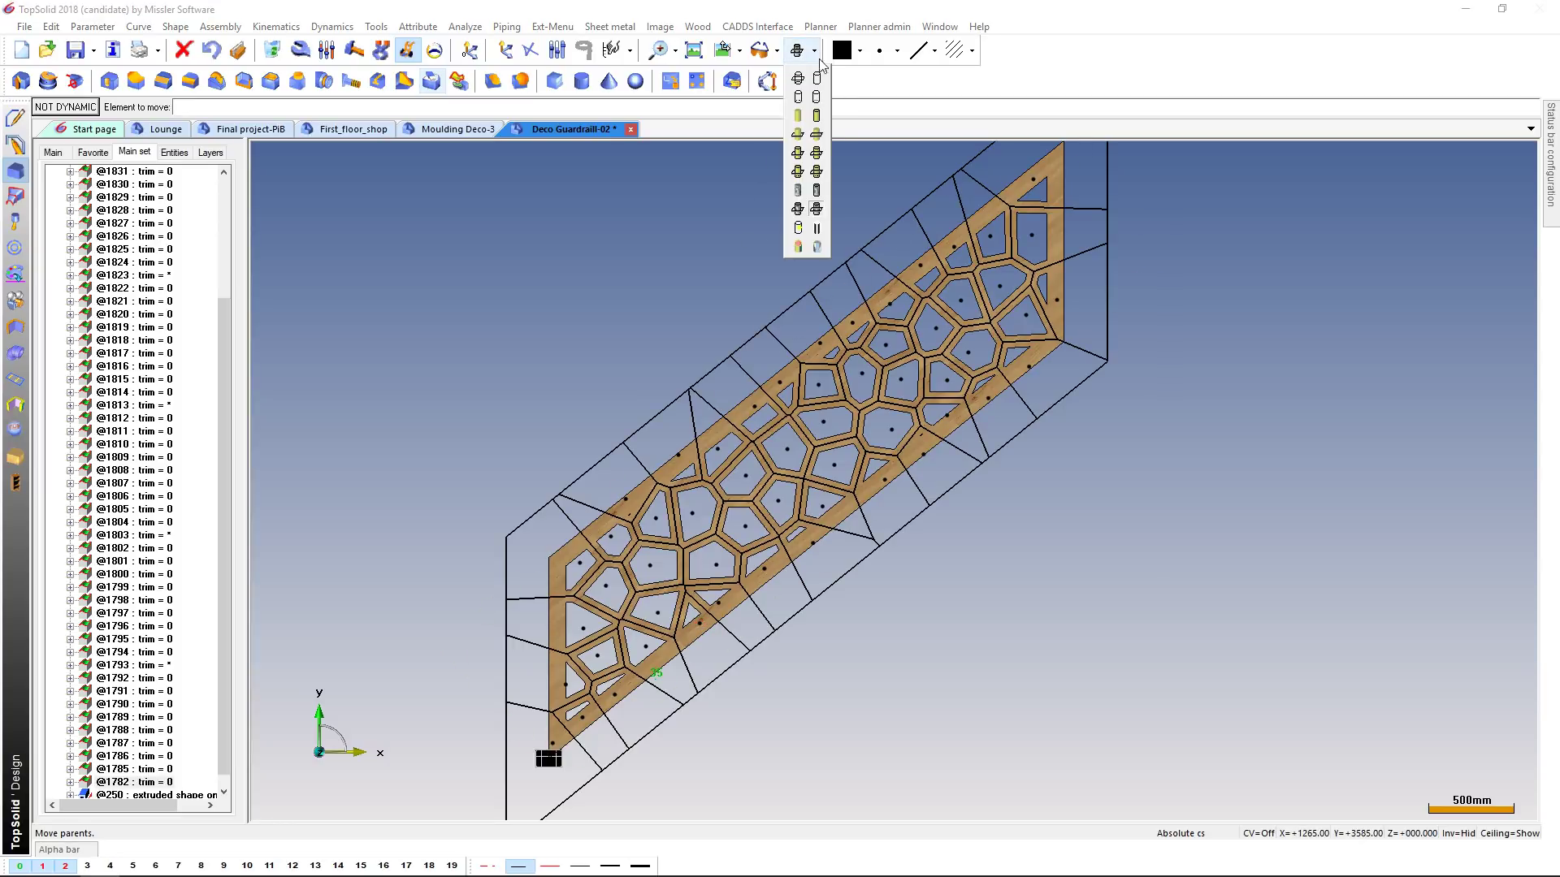
click(817, 190)
middle_drag(766, 258, 732, 272)
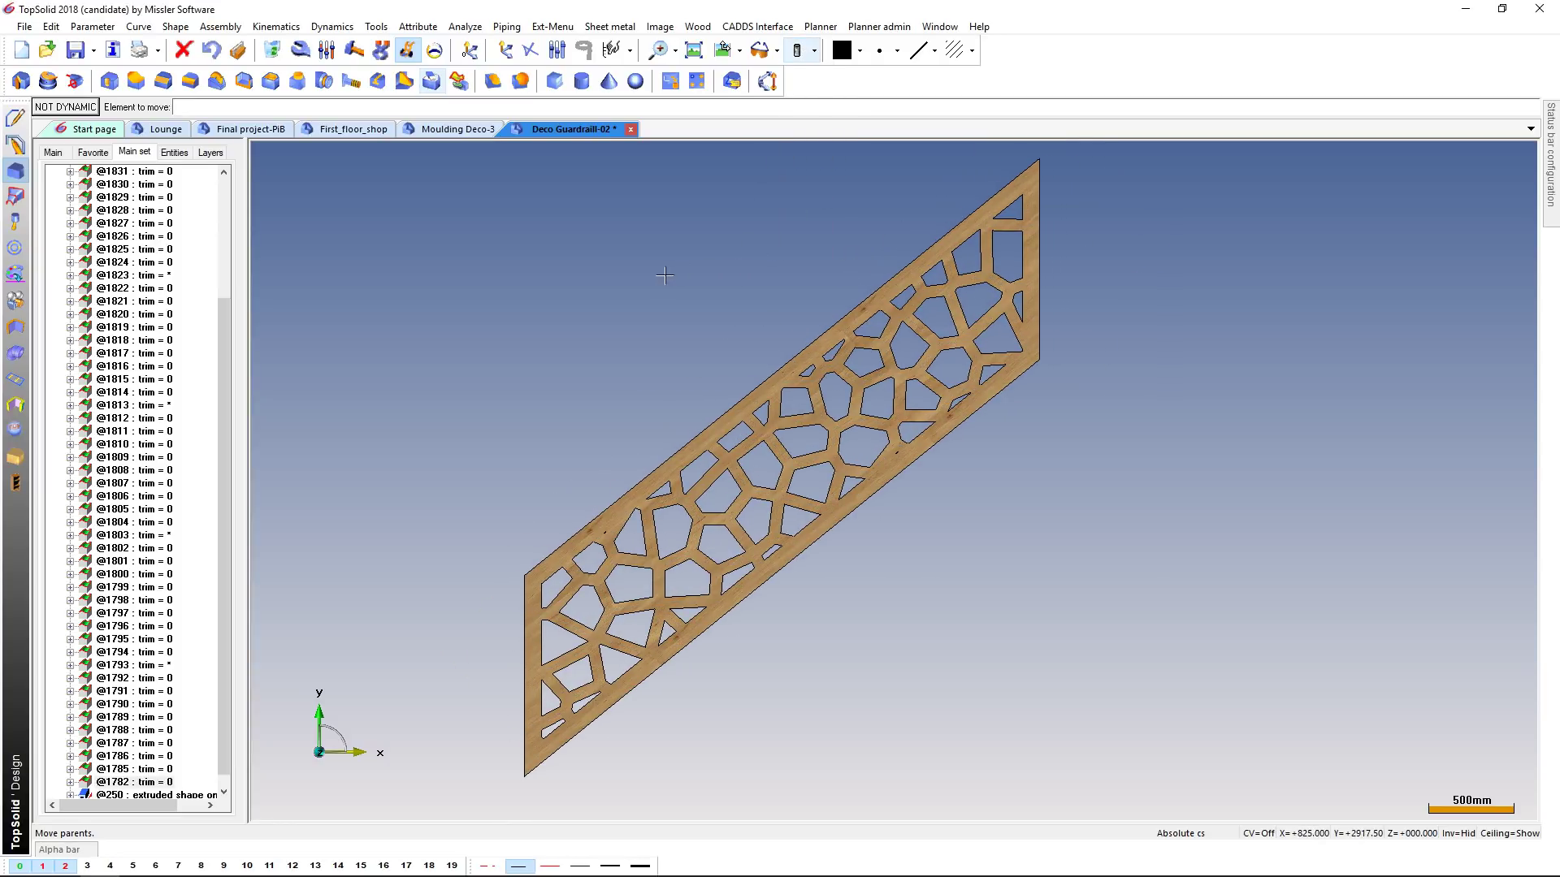
- Show the Final project-PB shop scene and rotate it around Z to view the guardrails
click(279, 133)
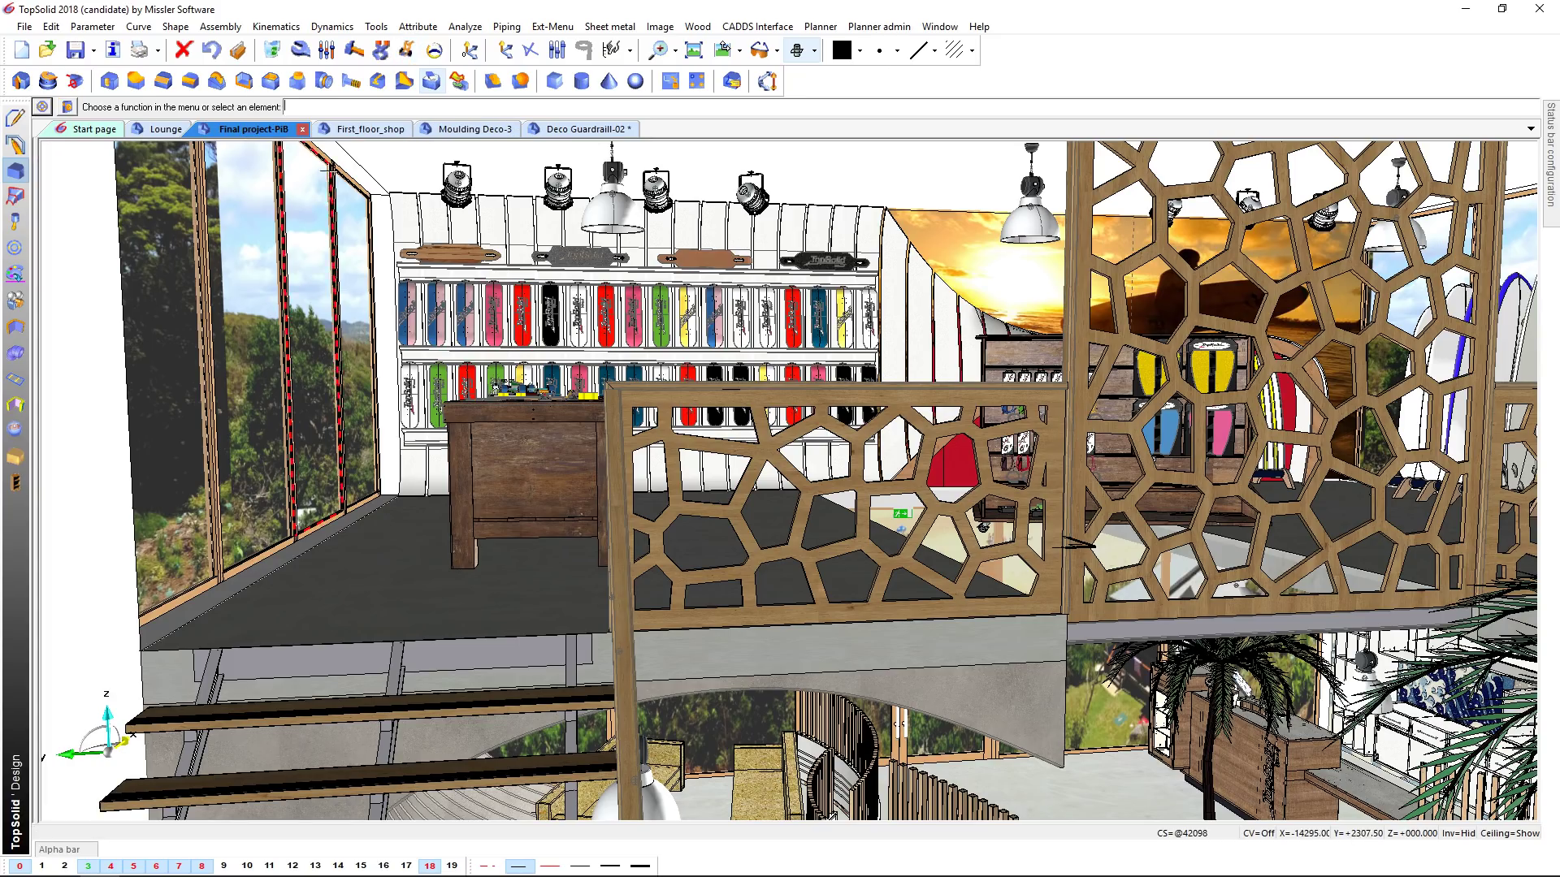
key(Left)
key(Left)
key(Left)
key(Left)
key(Left)
key(Left)
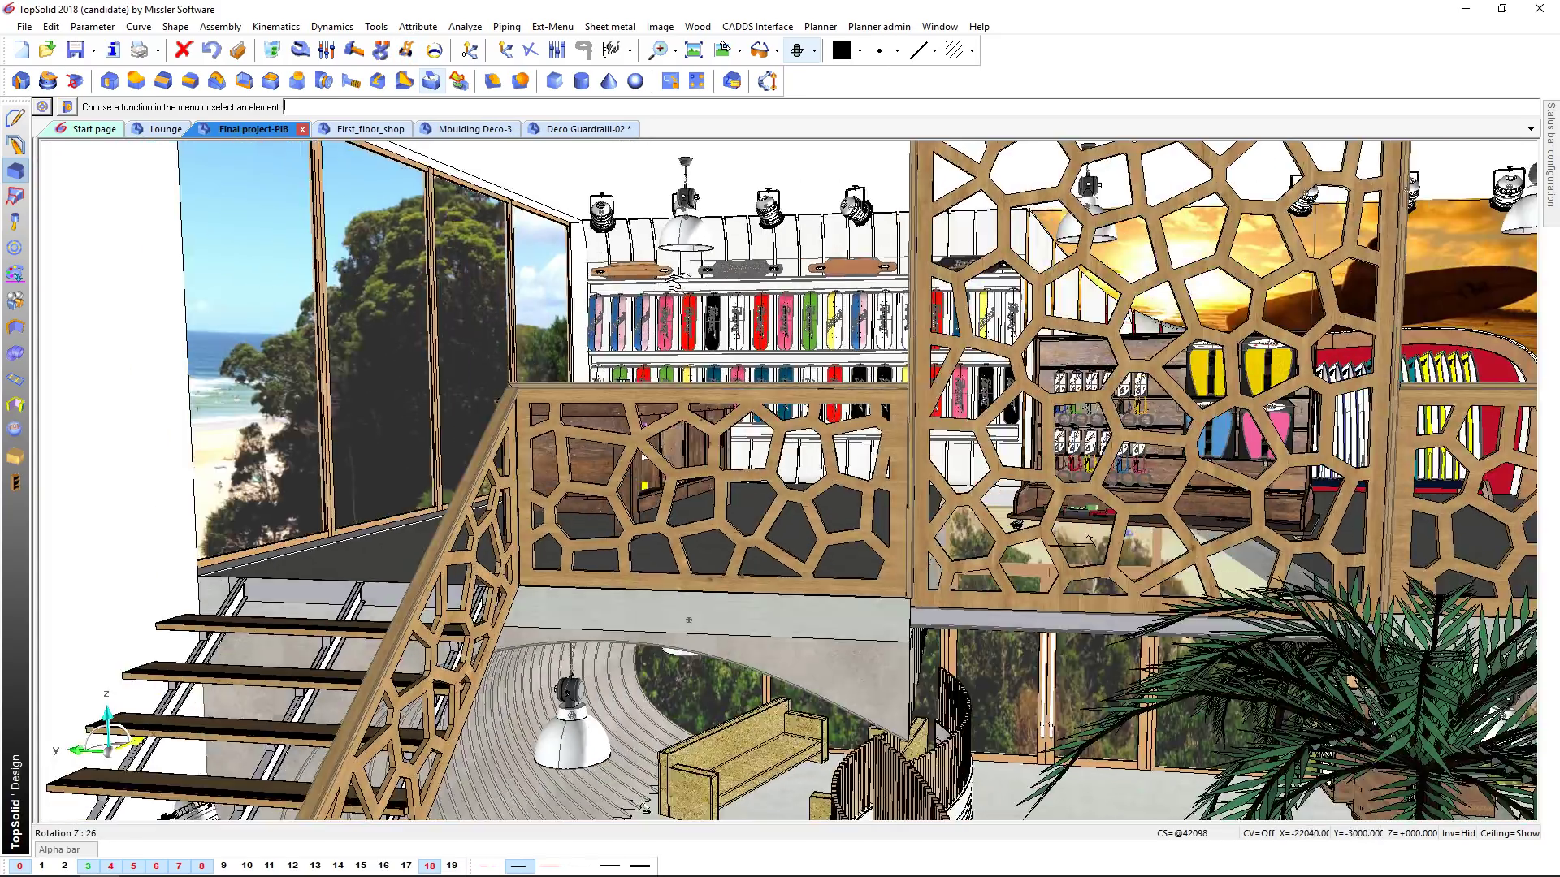
key(Left)
key(Left)
key(Left)
key(Left)
key(Left)
key(Left)
key(Left)
key(Left)
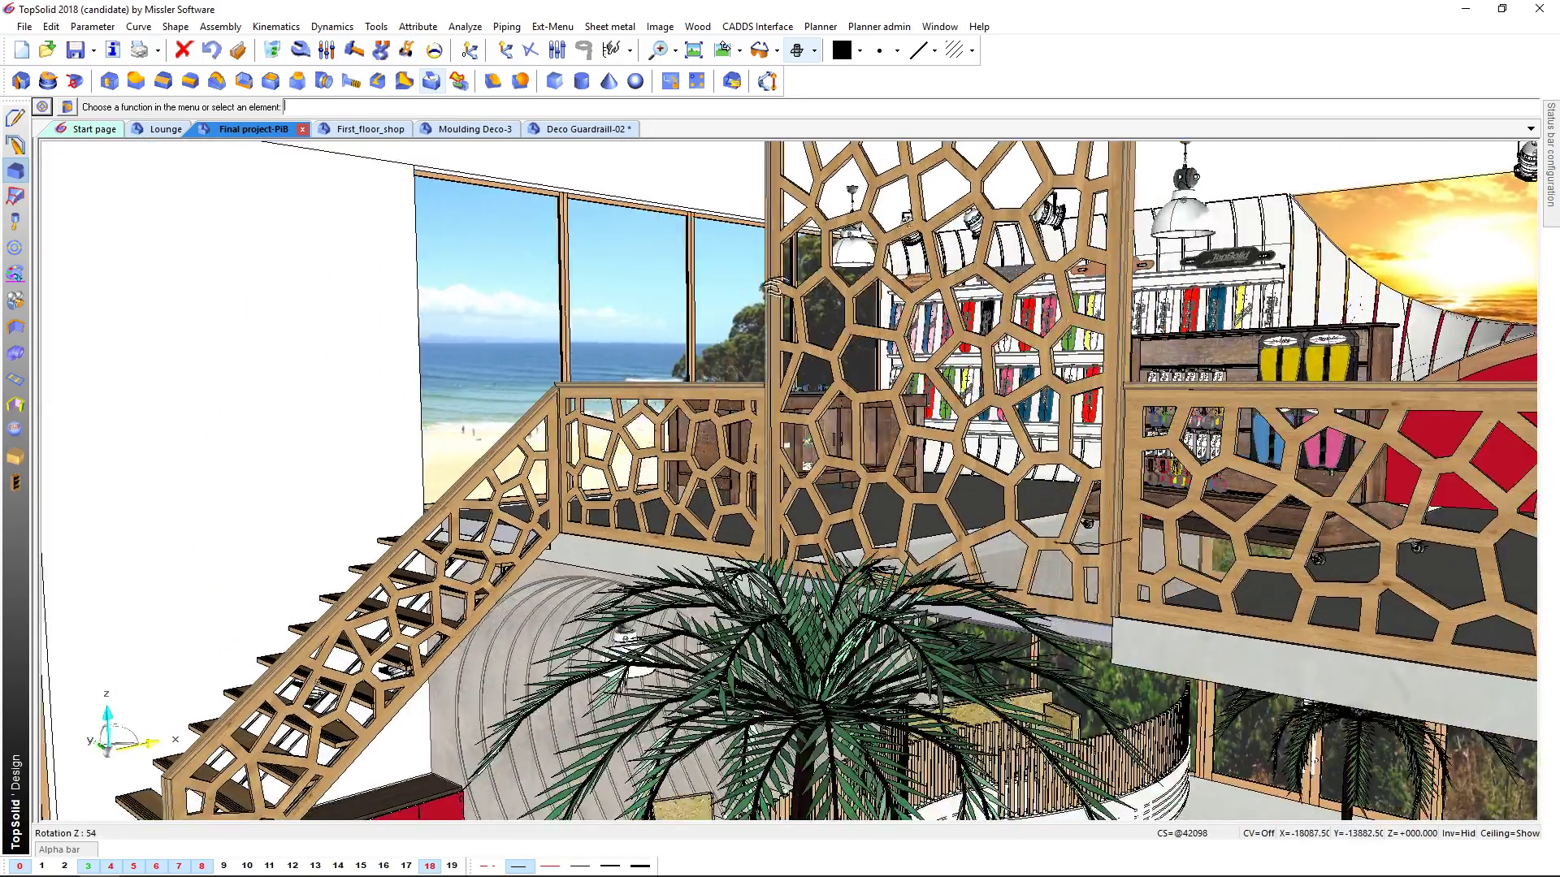
key(Left)
key(Left)
key(Left)
key(Left)
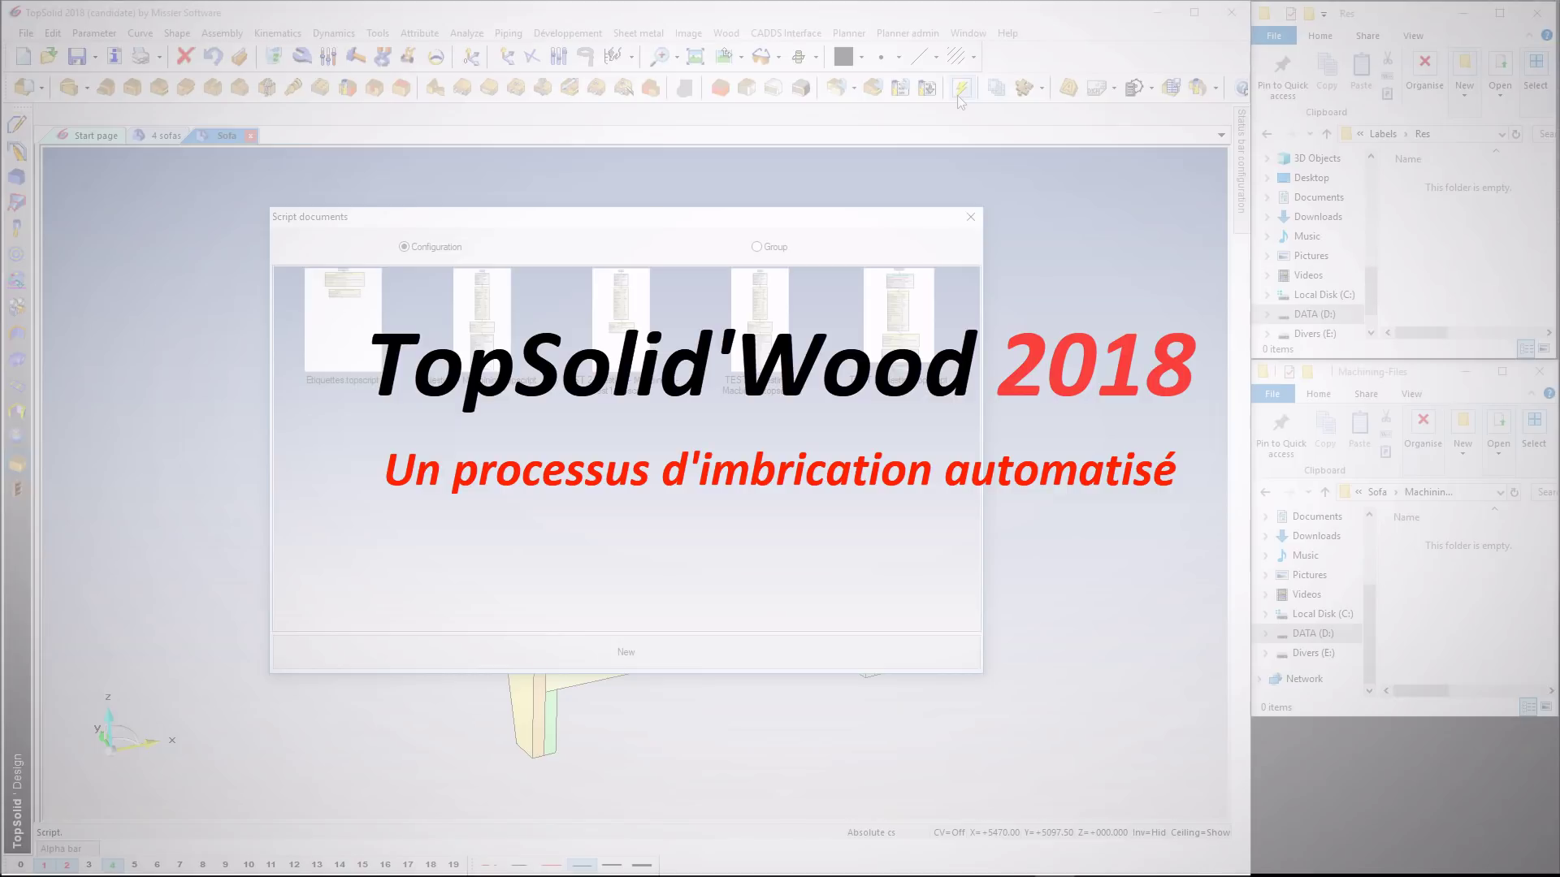
- Create script 'Nesting-Machining' with Bill of material numbering and Automatic nesting nodes connected
click(957, 95)
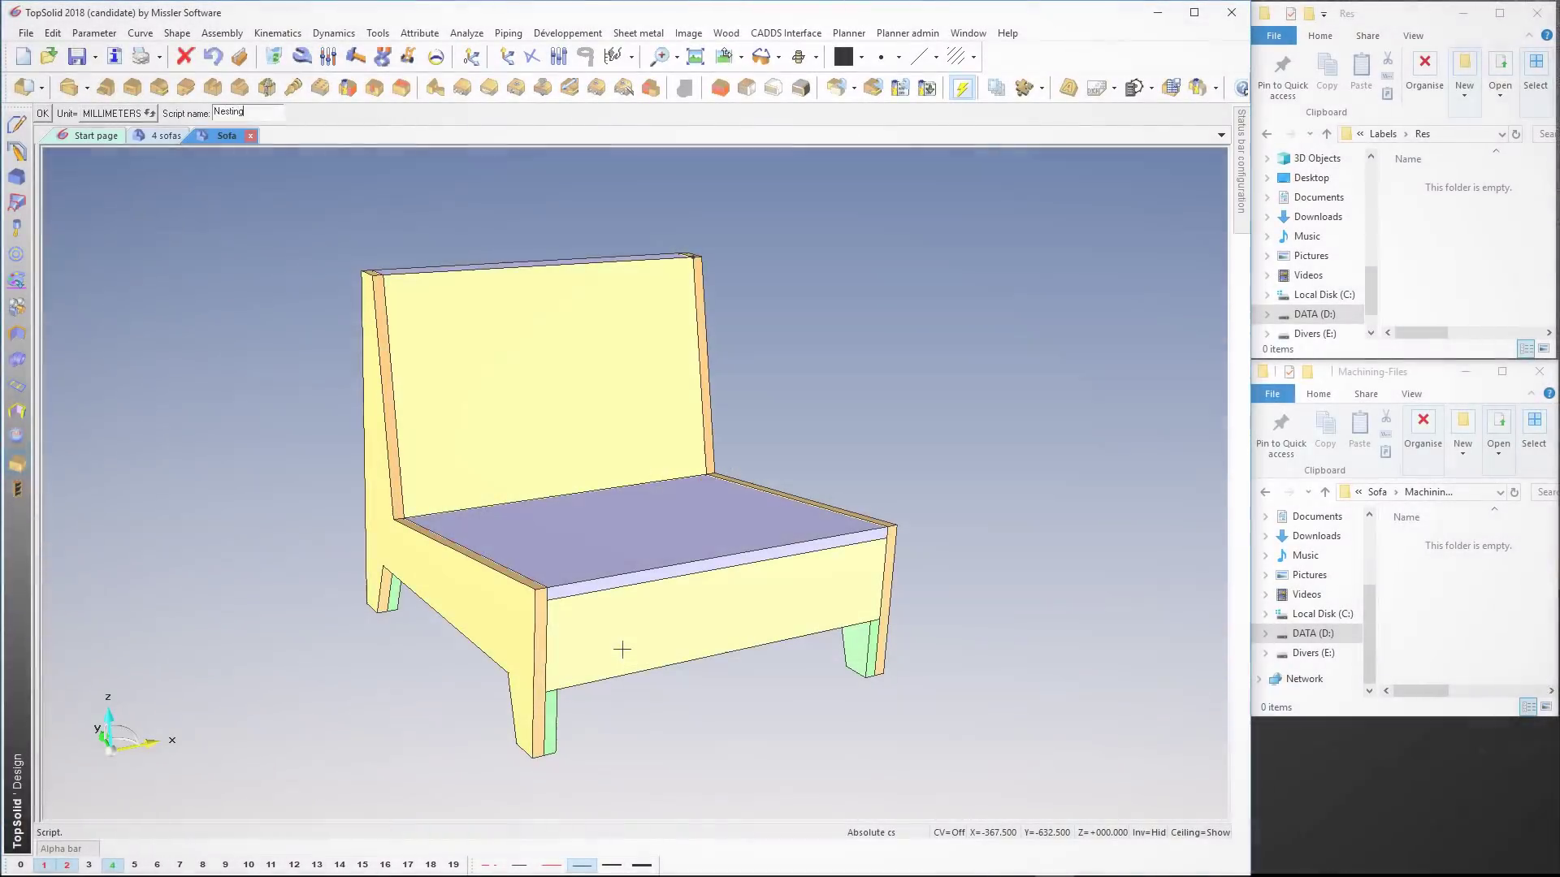
text(esting-Machining)
key(Return)
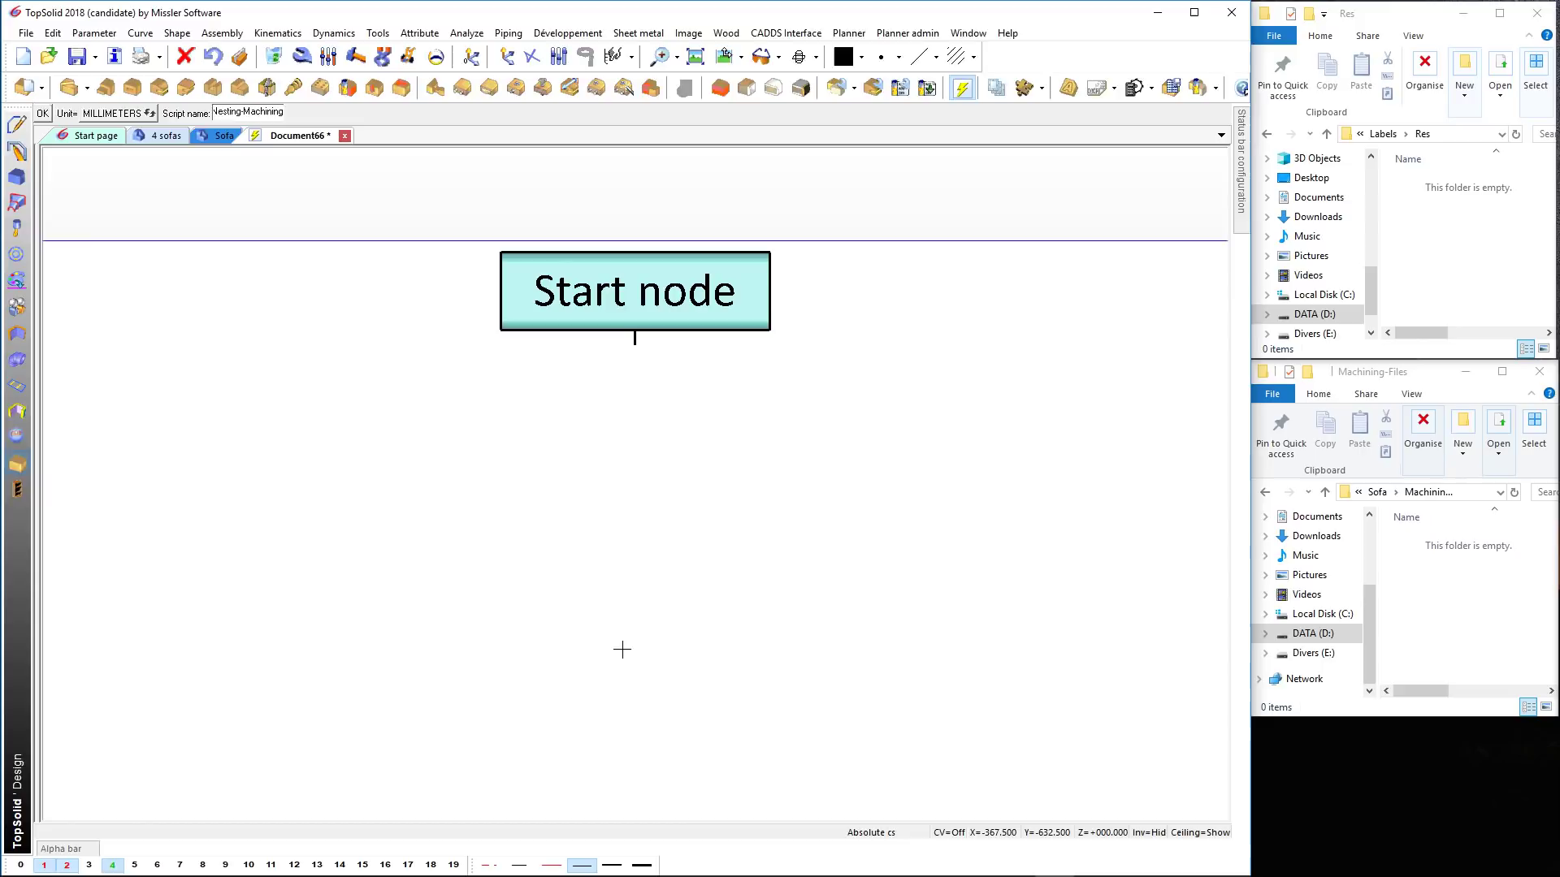
click(26, 86)
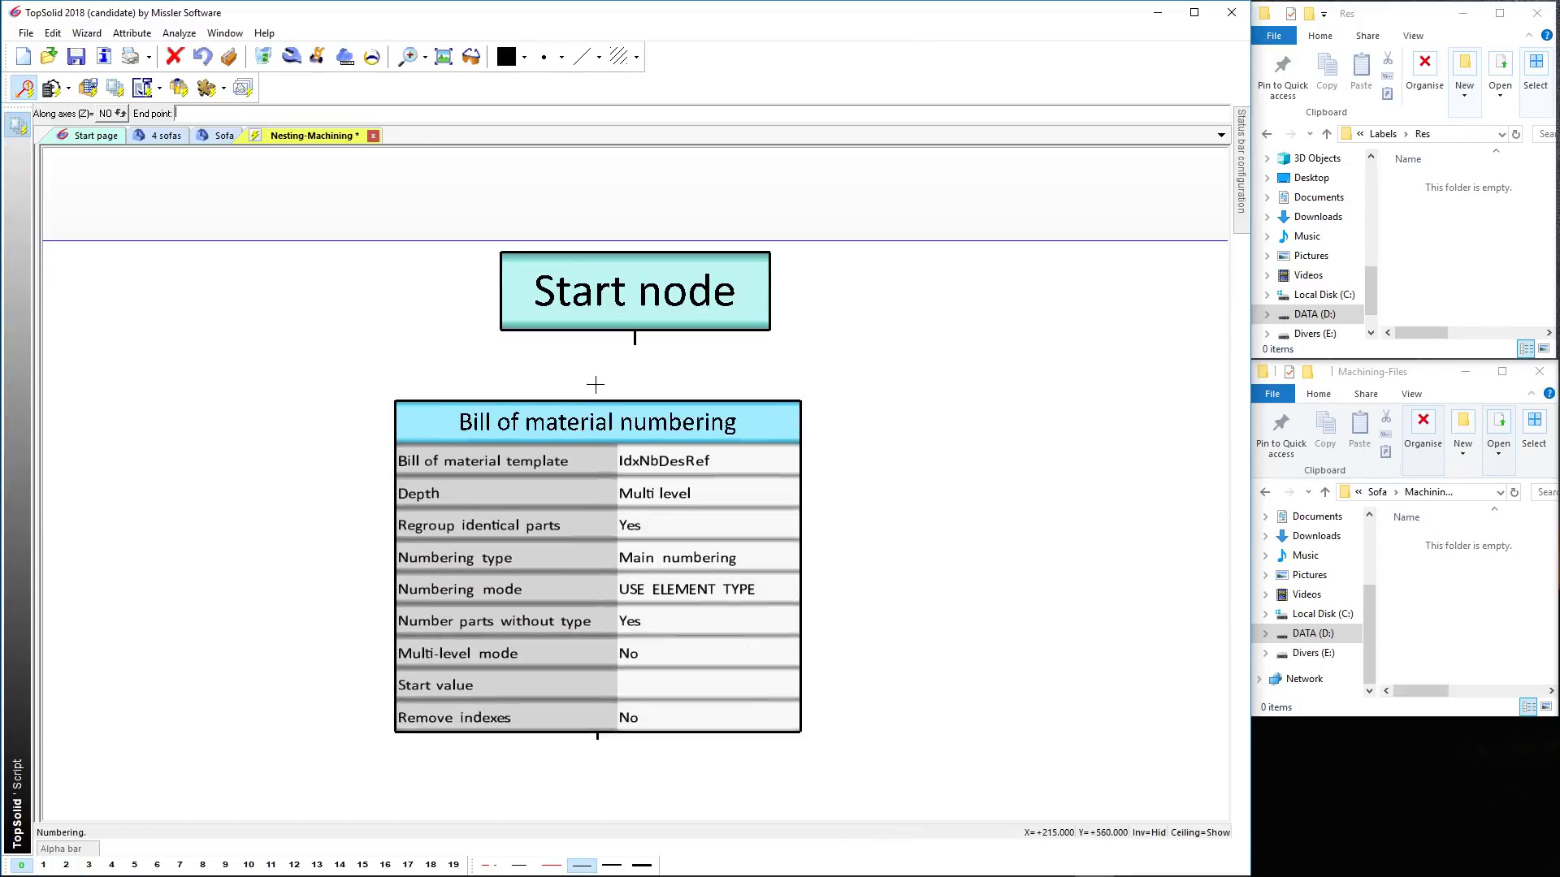
click(635, 358)
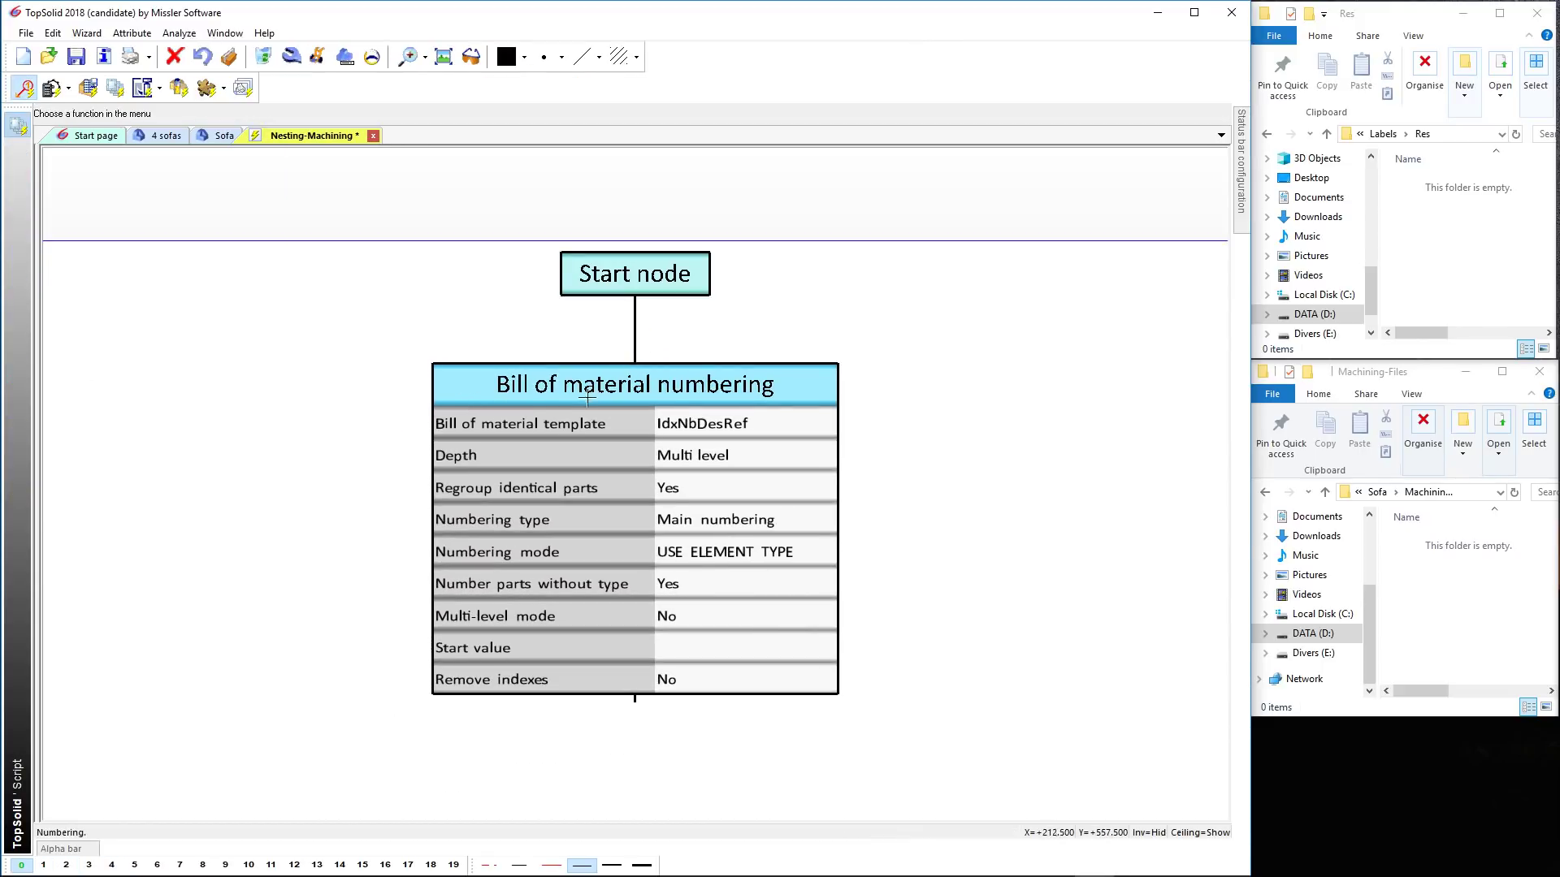
click(208, 90)
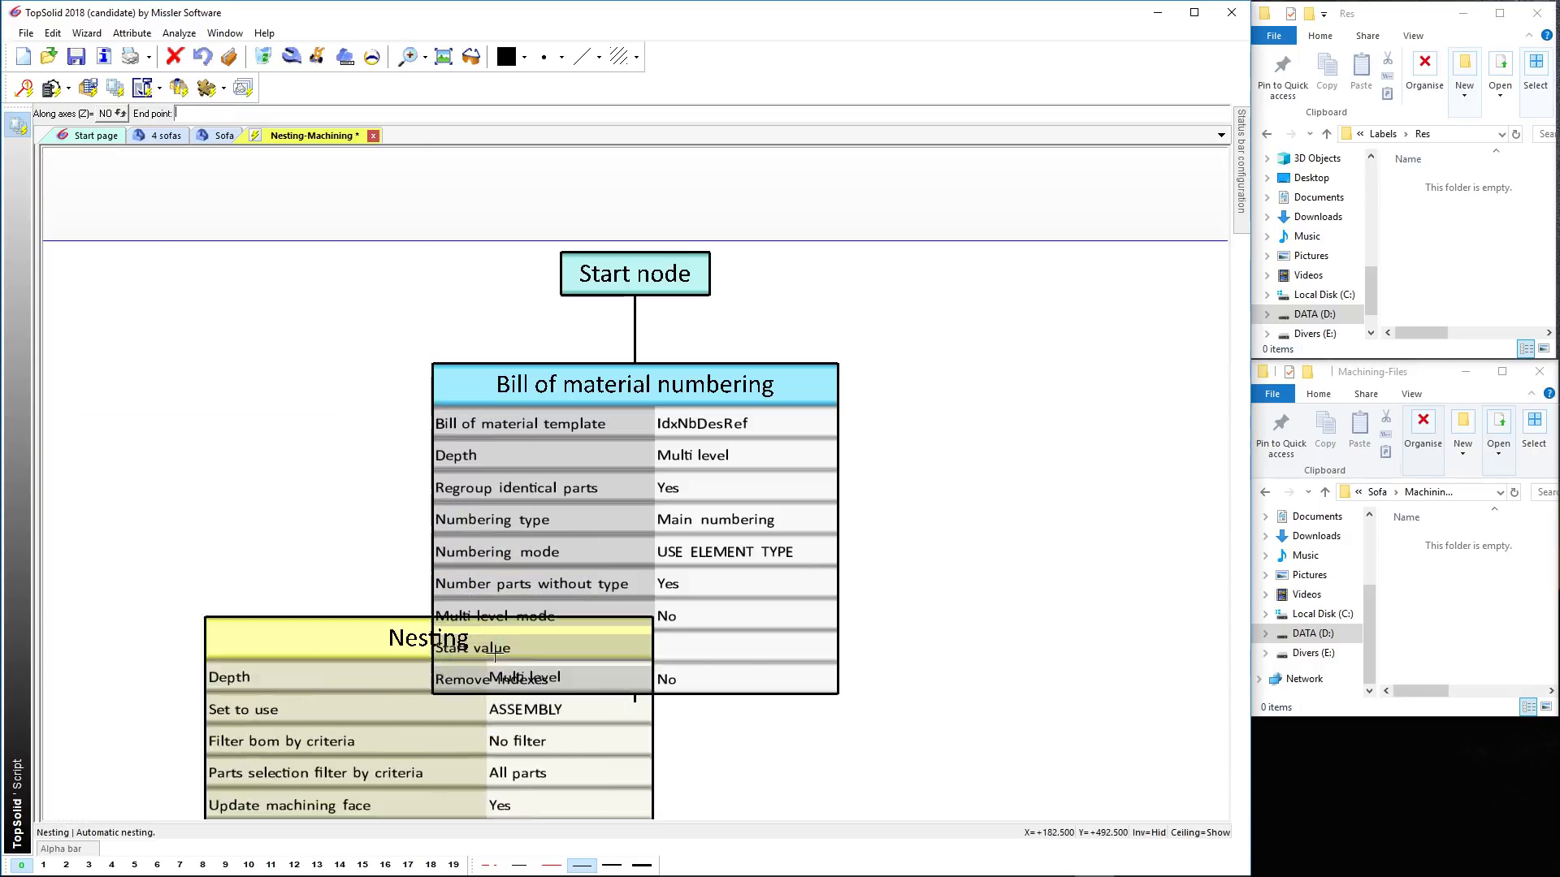
click(637, 695)
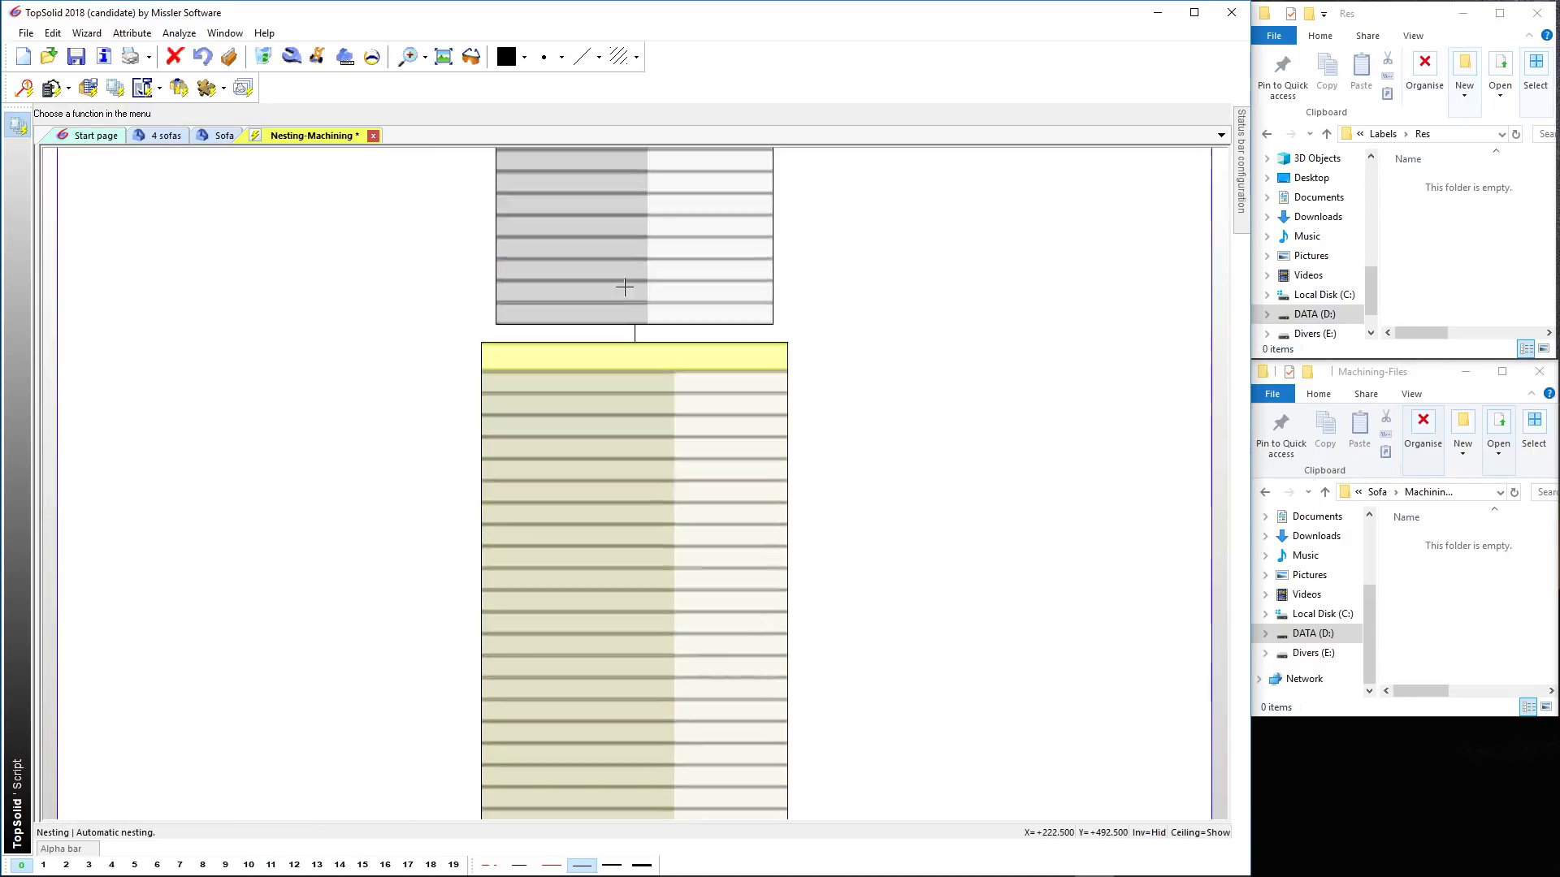
- Add and connect Multi-draft nesting labels and Nesting multi machining nodes below the nesting
click(225, 91)
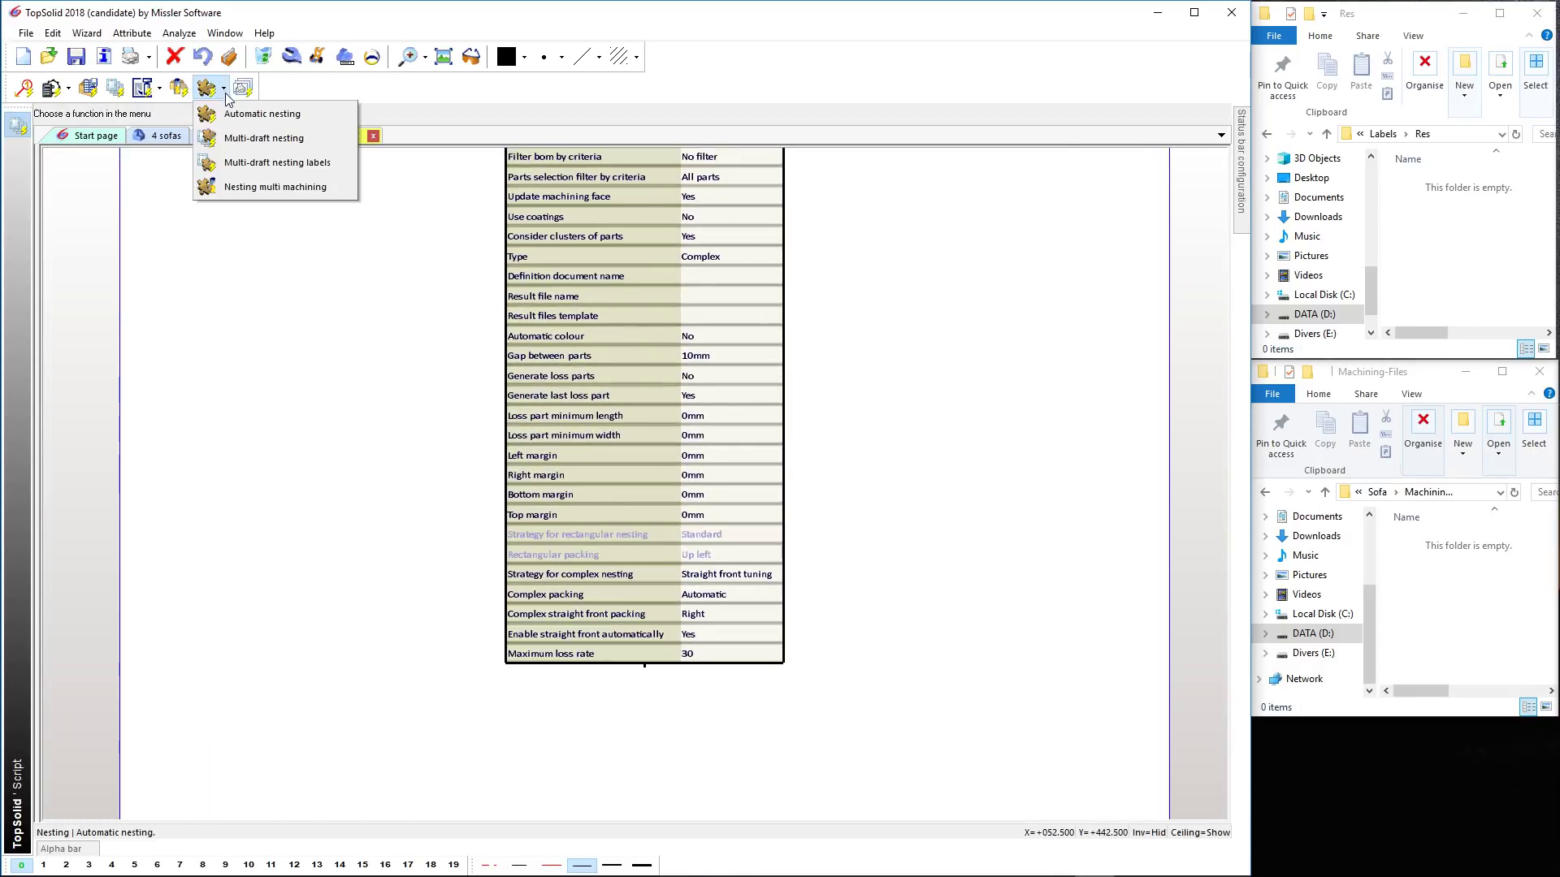
click(262, 163)
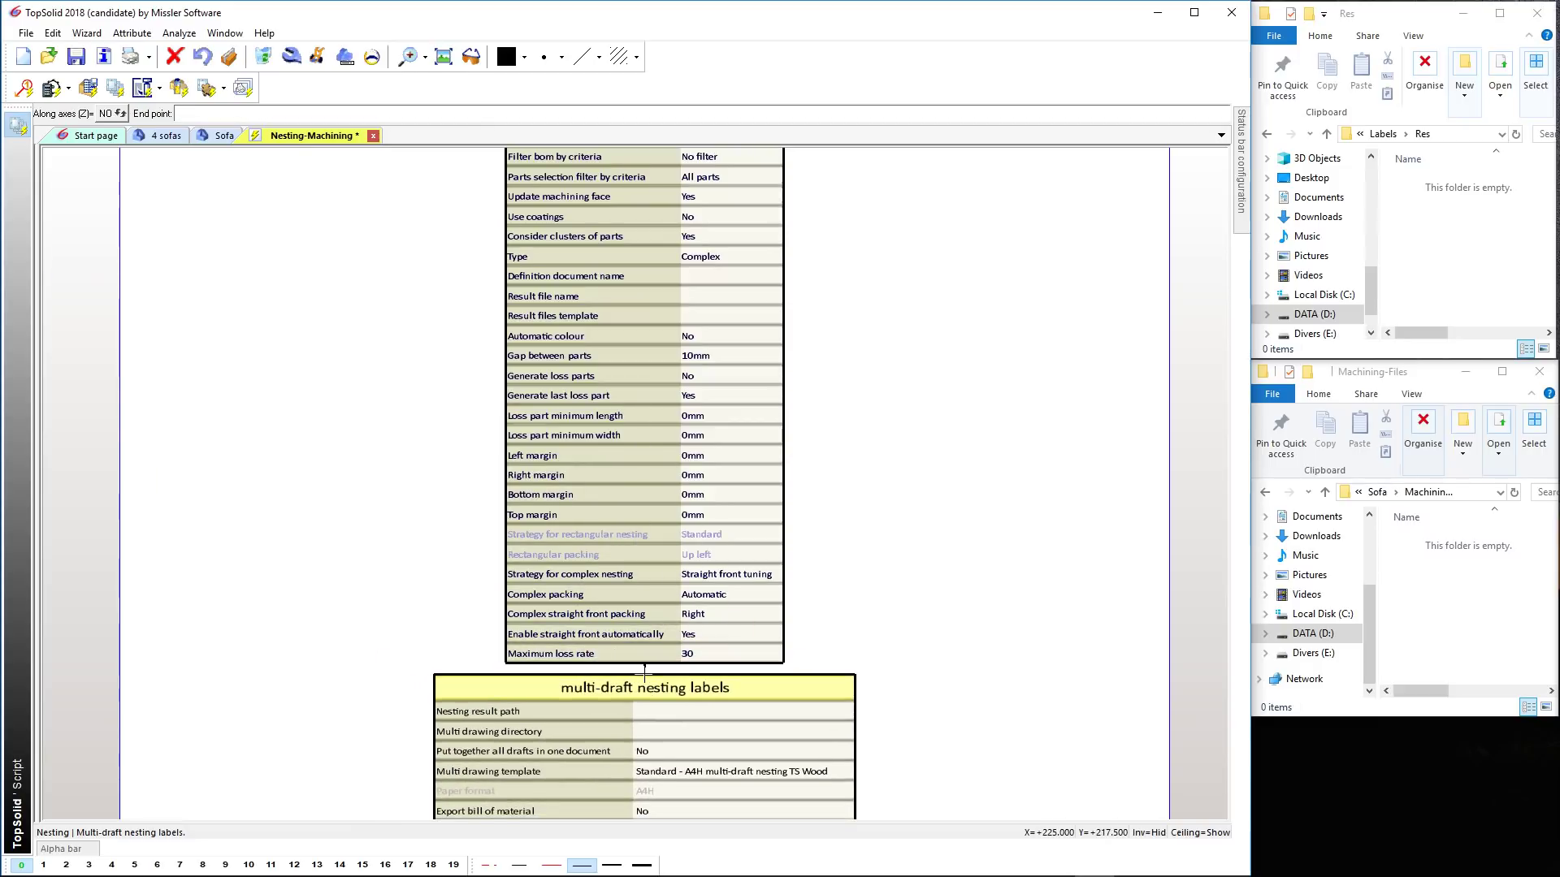
click(651, 689)
click(608, 580)
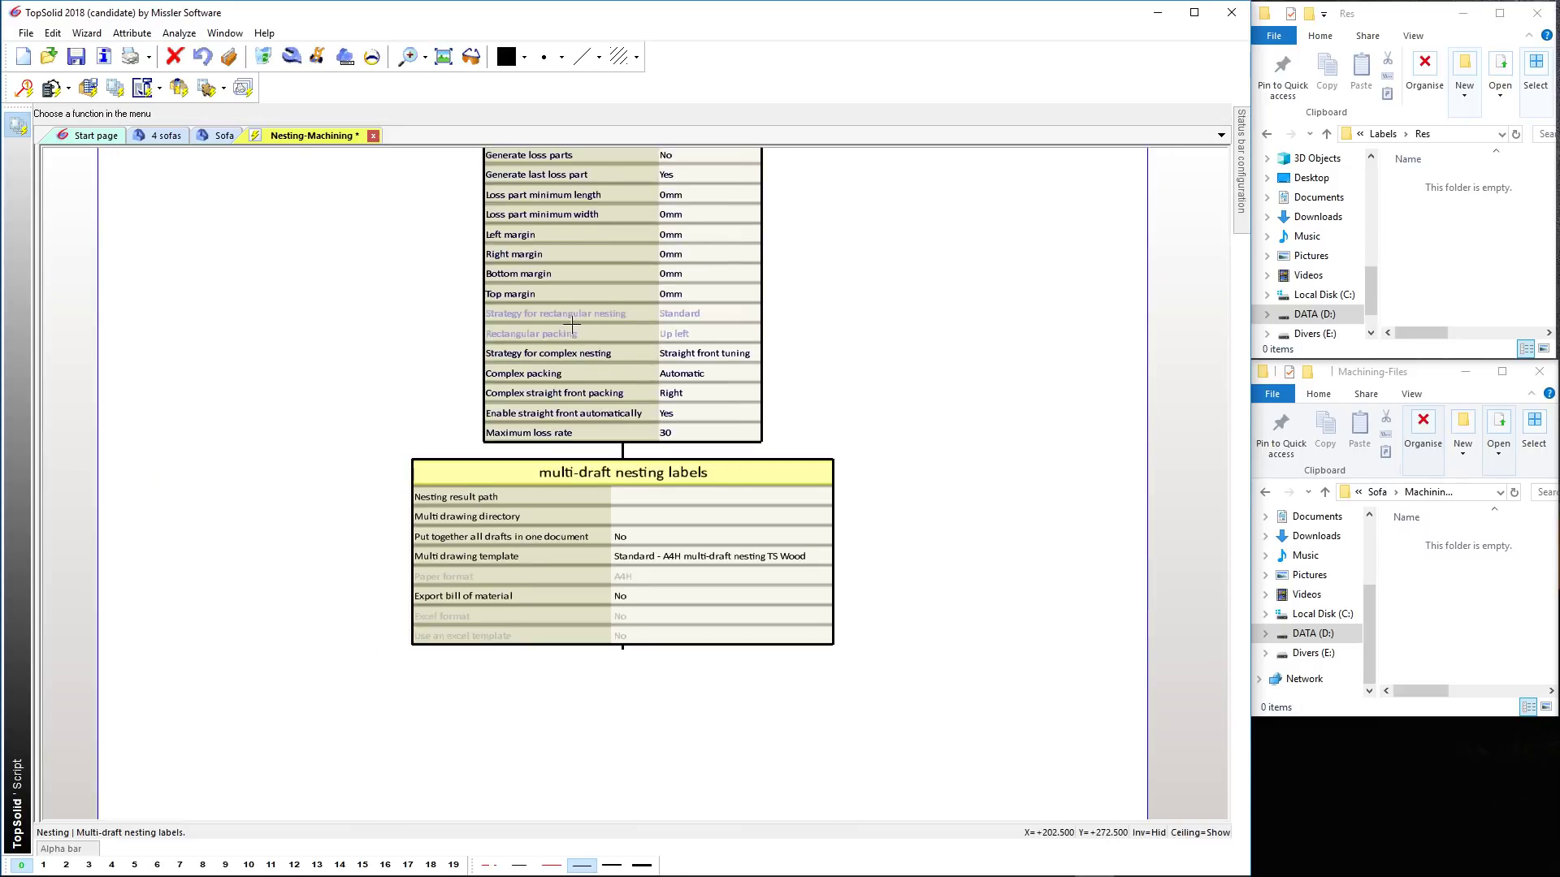
click(226, 90)
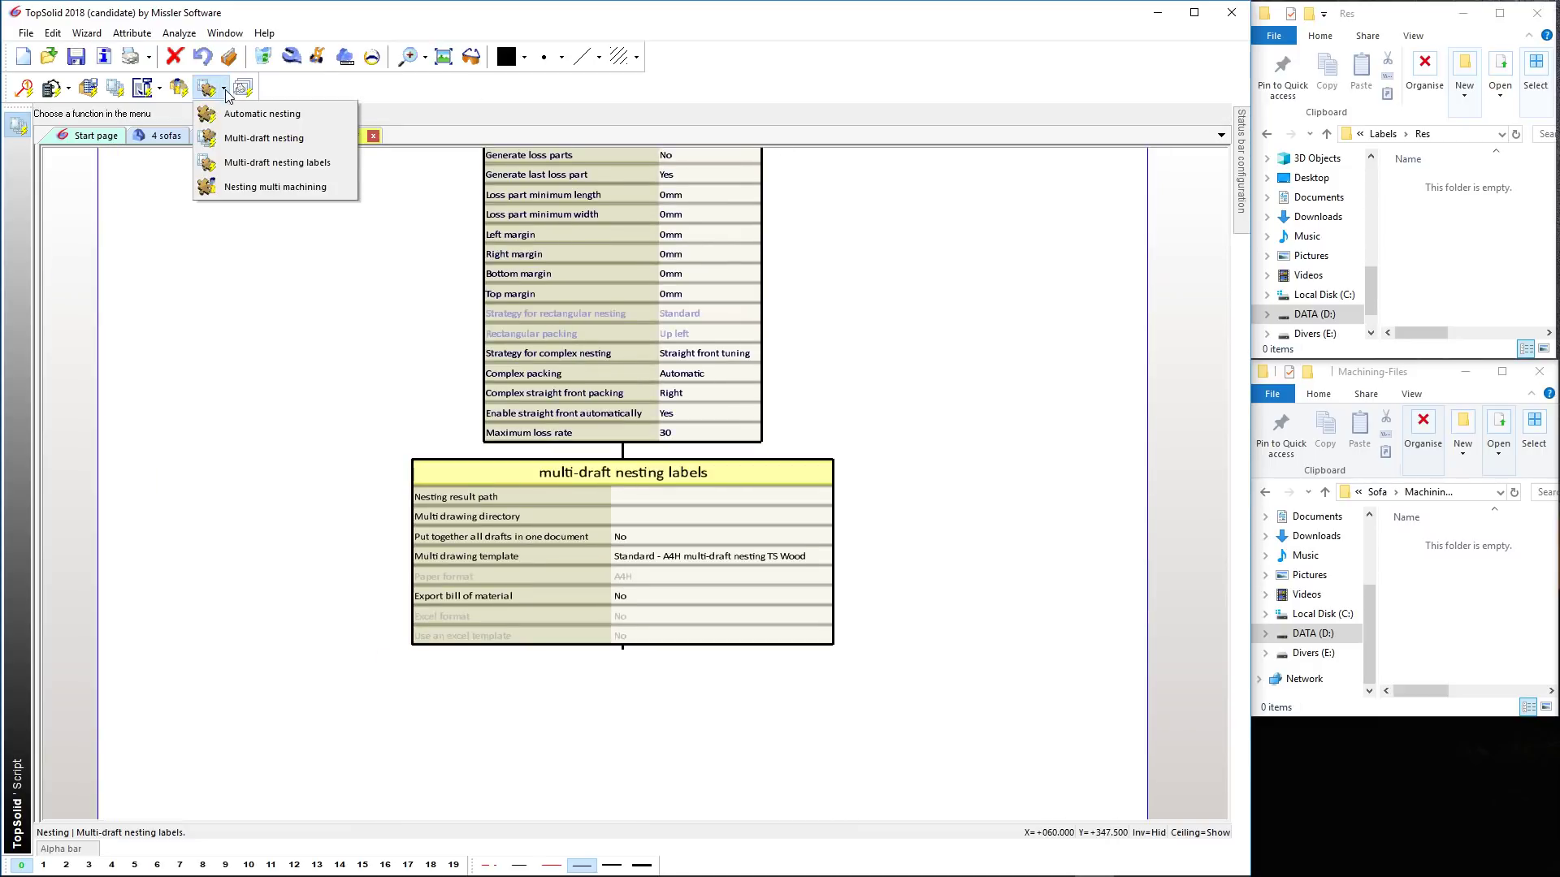
click(262, 184)
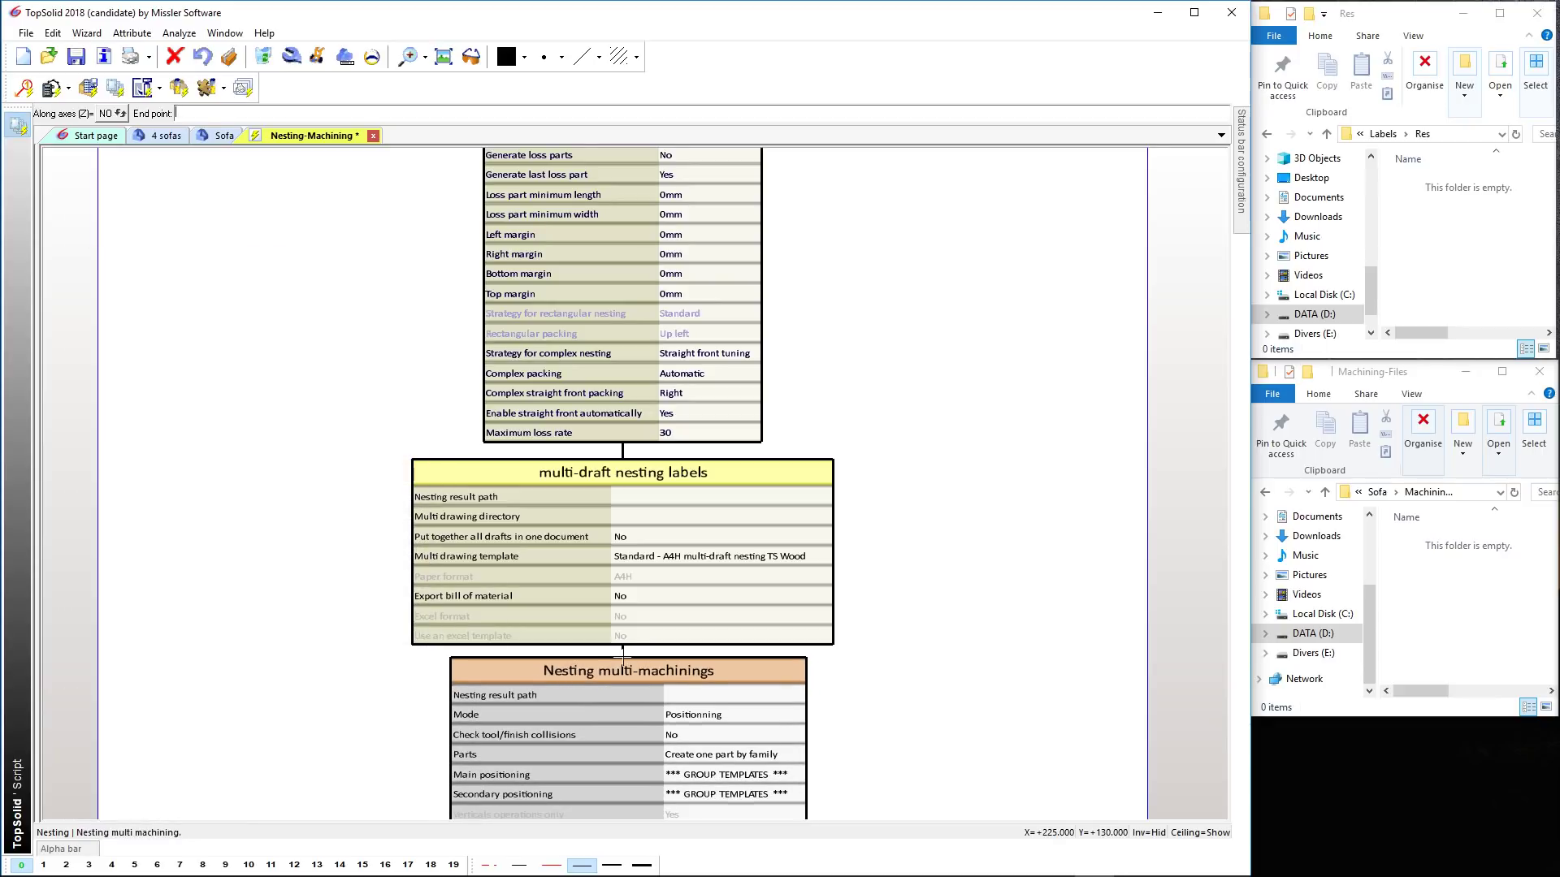
click(622, 648)
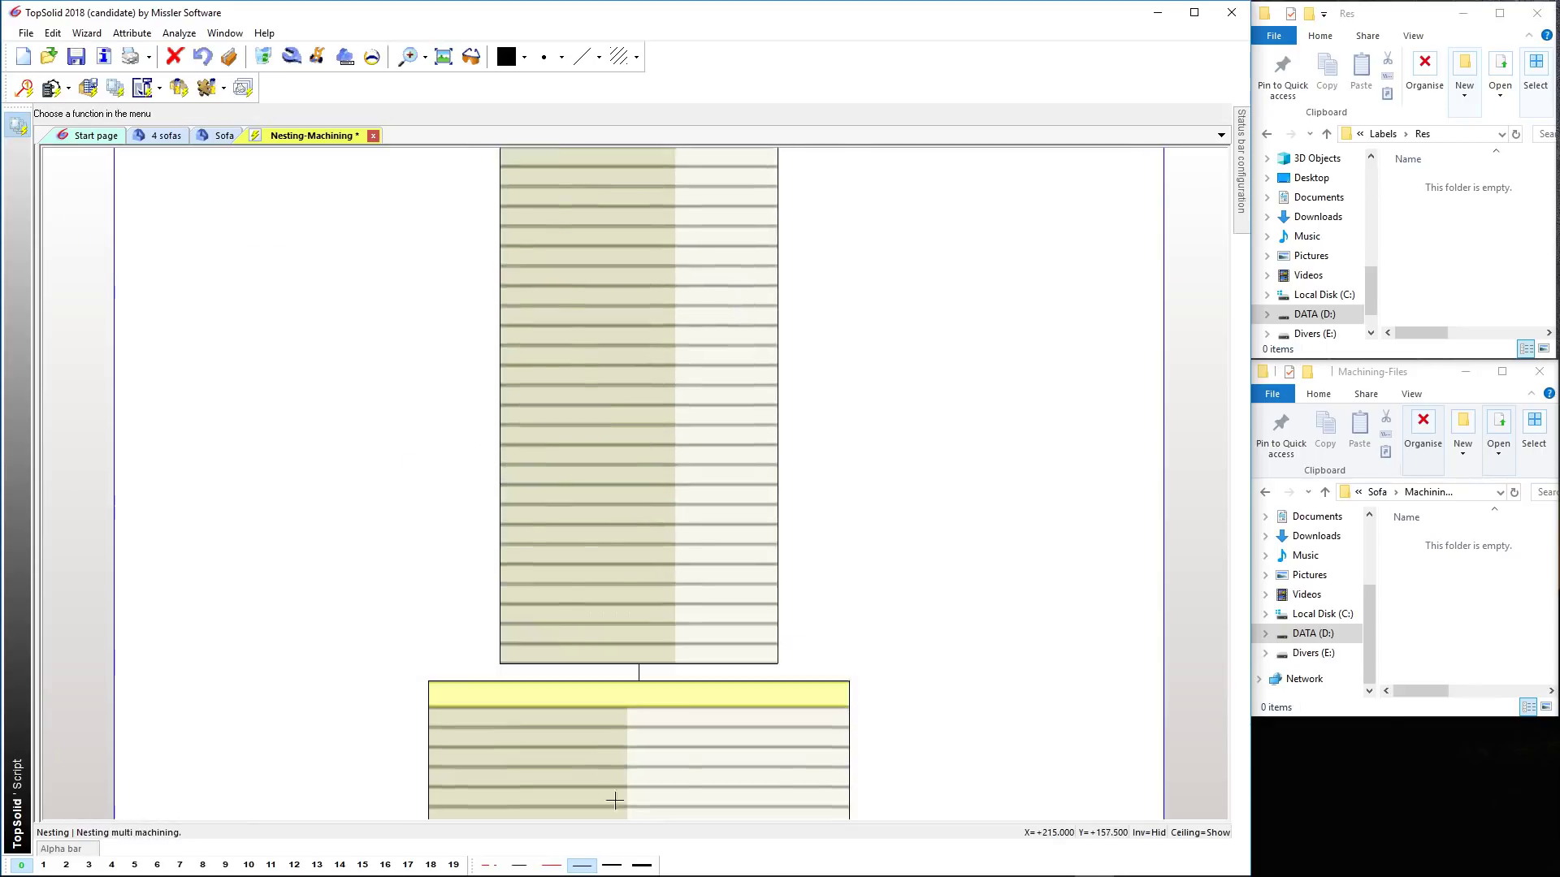
scroll(654, 386, up, 3)
scroll(654, 387, down, 3)
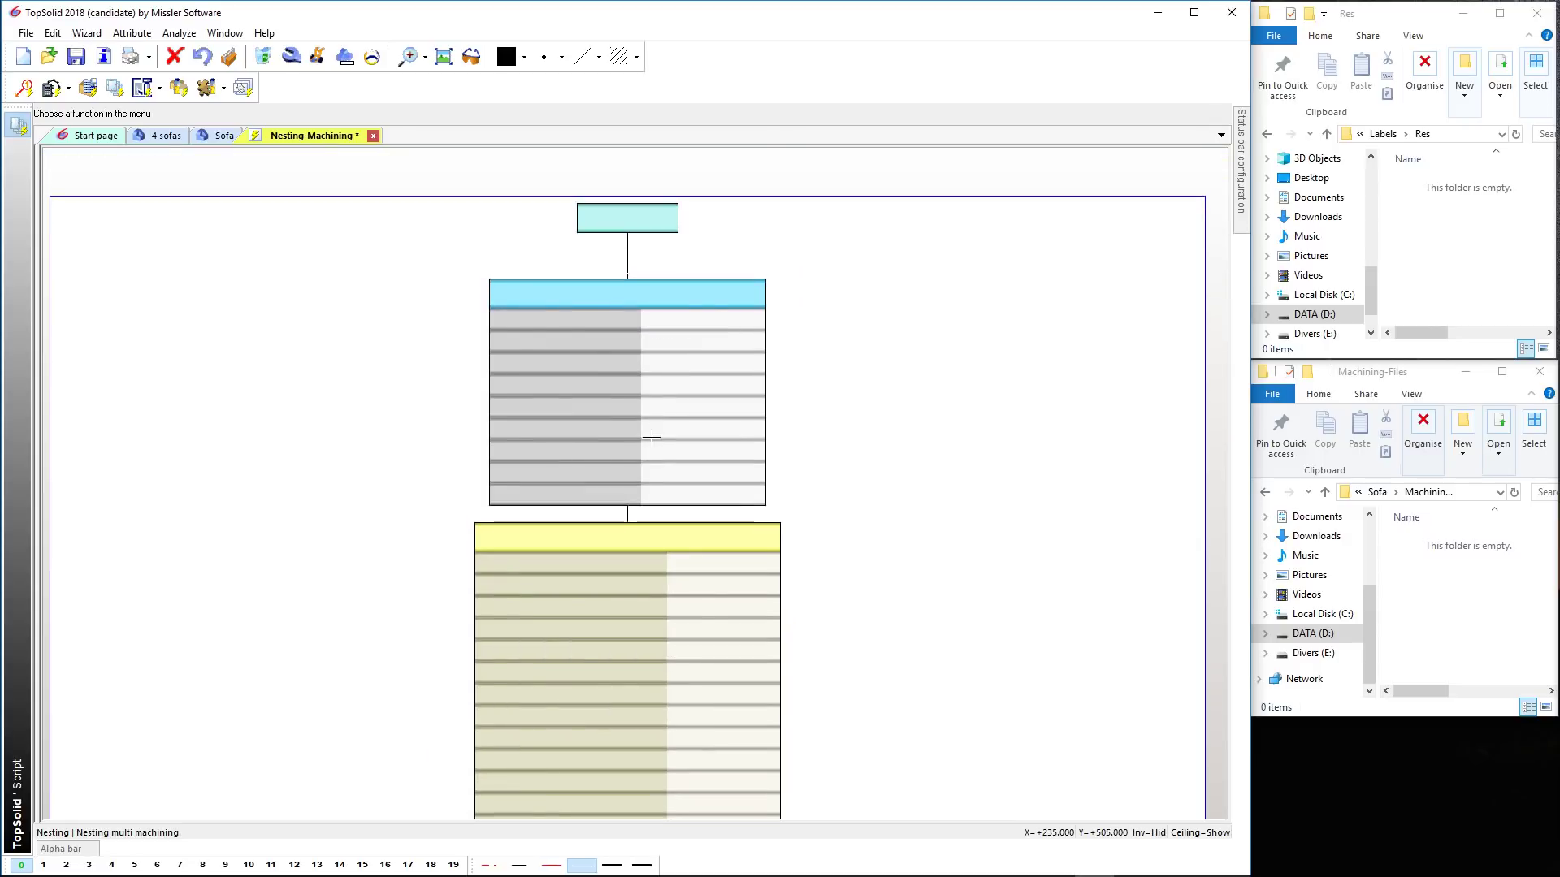
- Set the BOM numbering node to AUTOMATIC mode with start value 001
key(m)
click(536, 306)
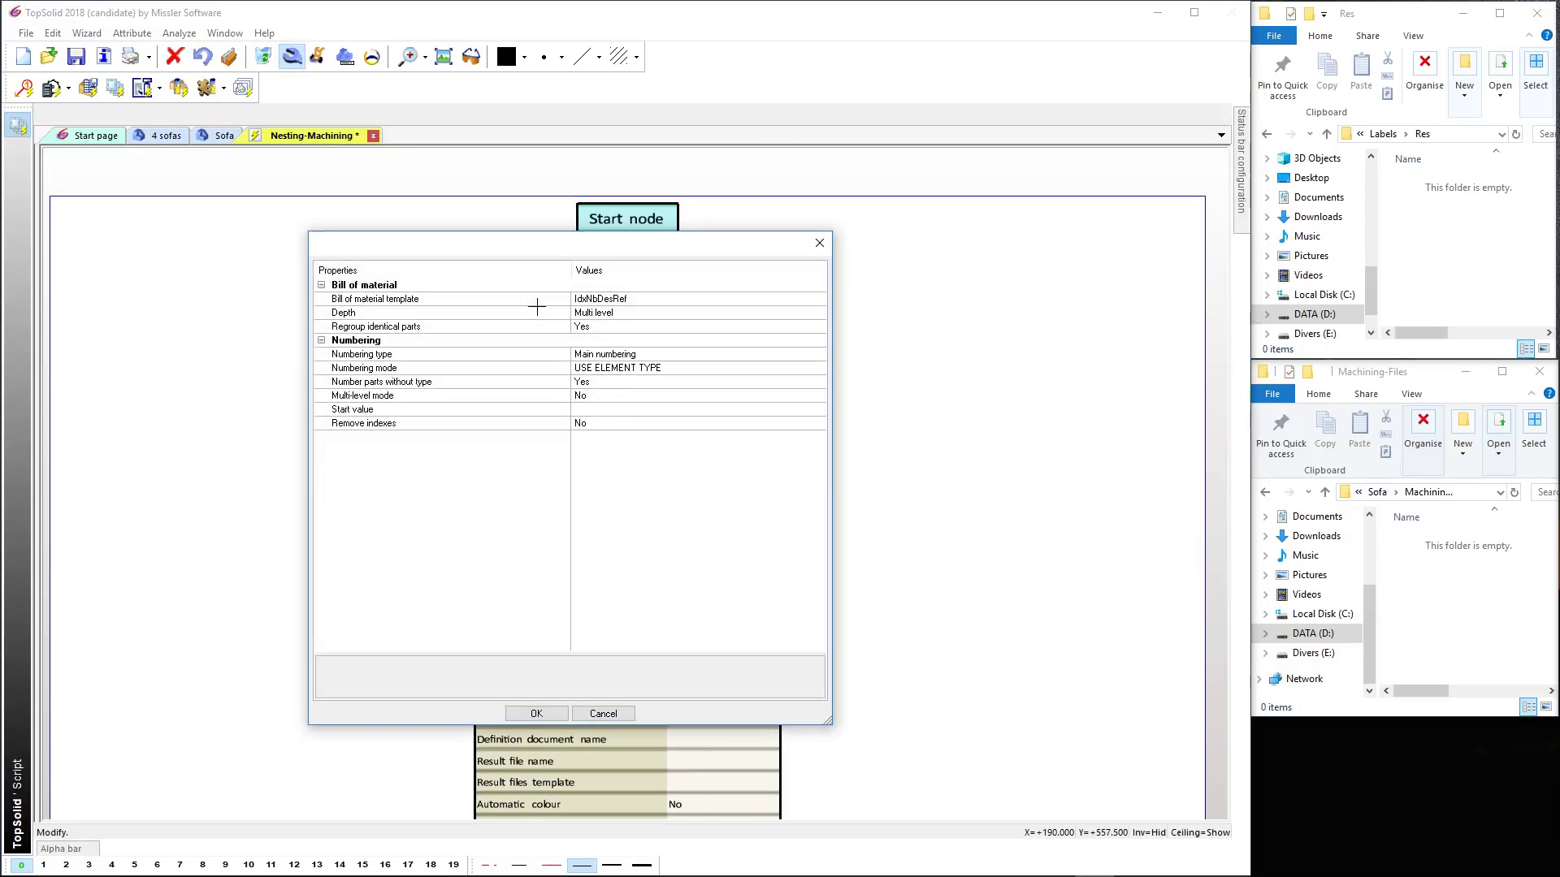
click(690, 370)
click(820, 368)
click(670, 390)
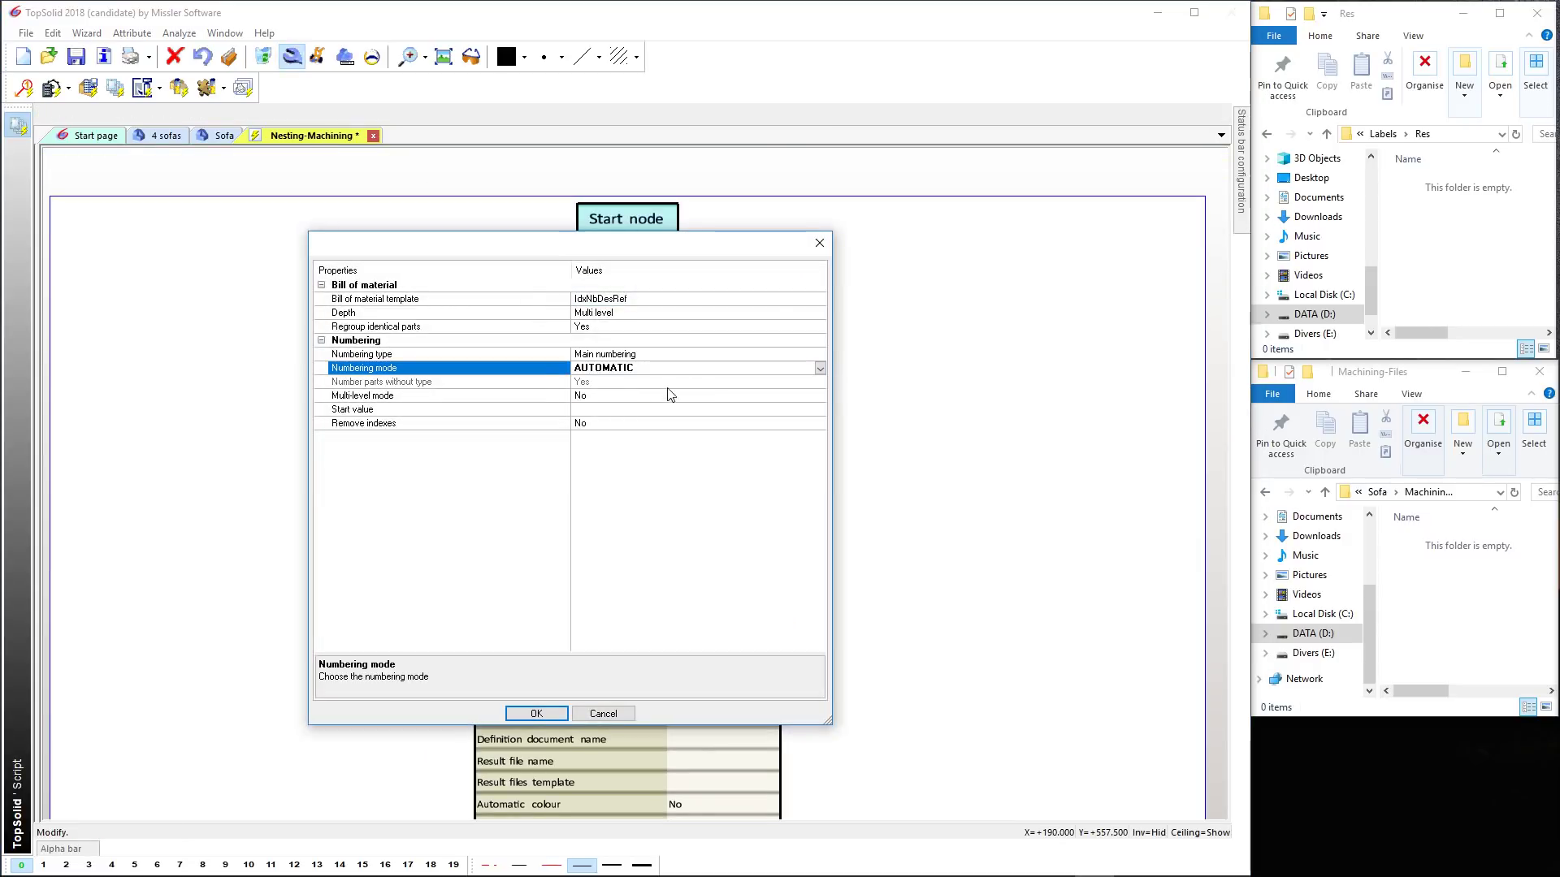
click(614, 411)
text(001)
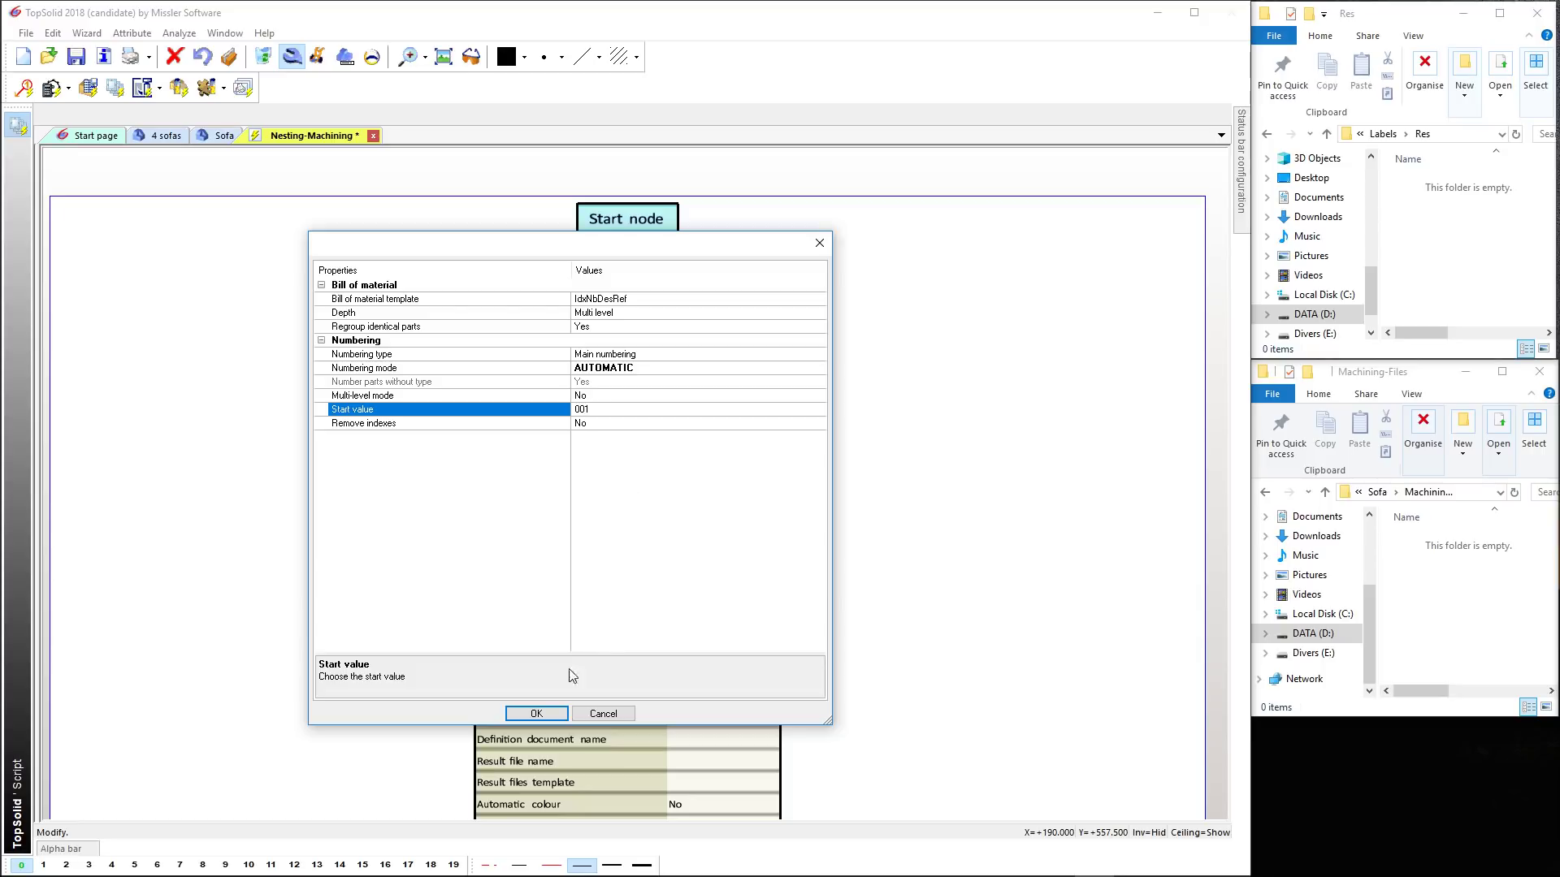
click(536, 713)
- Review the Nesting node's definition, fit the flowchart, and close the script back to 4 sofas
scroll(557, 390, down, 3)
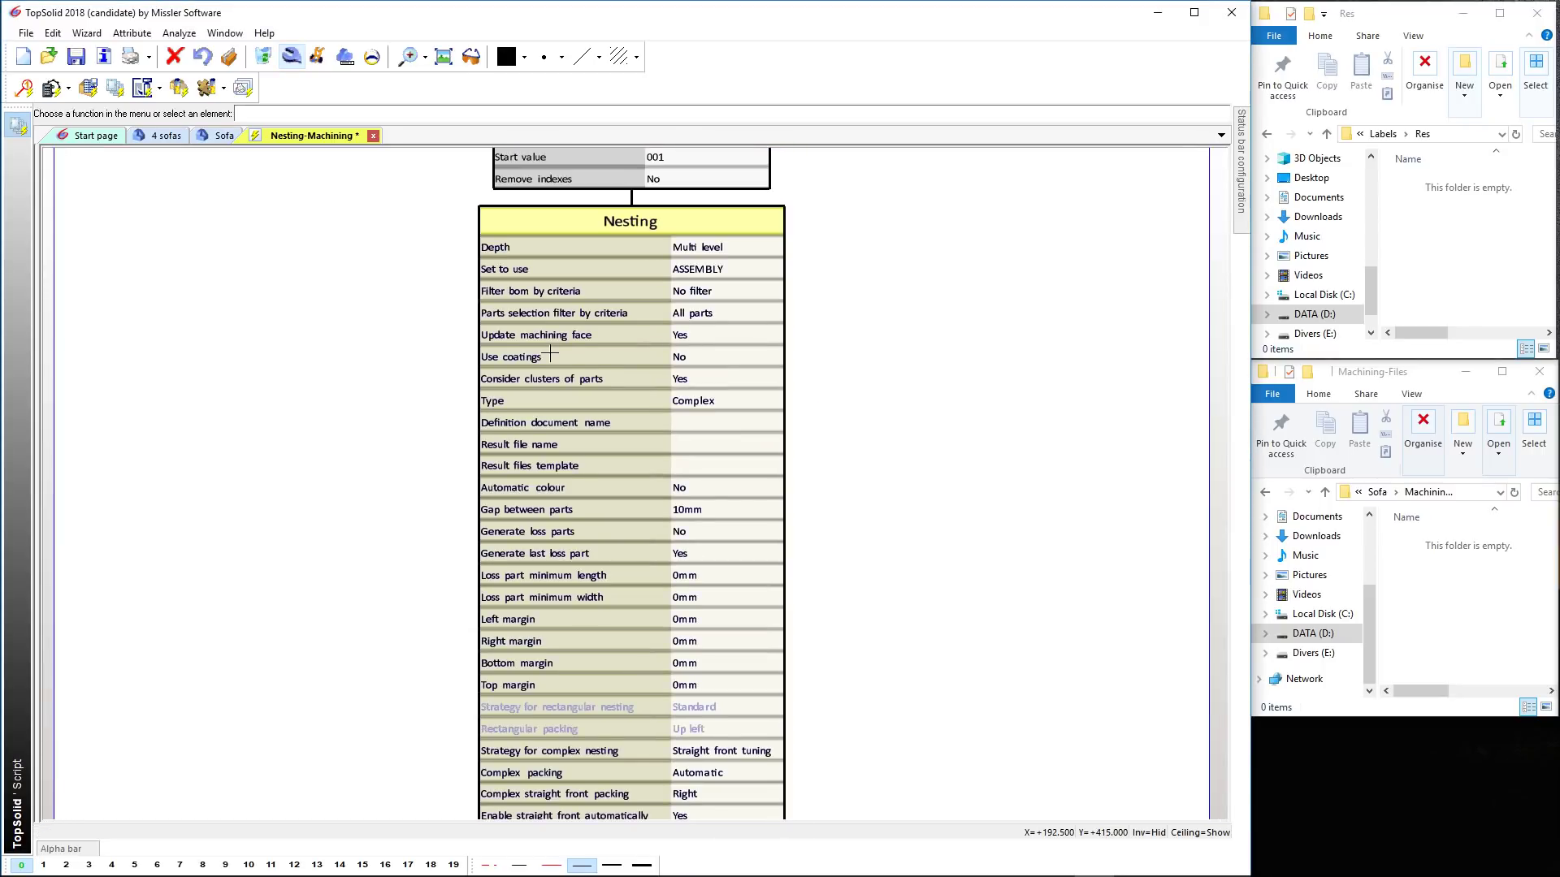
double_click(629, 376)
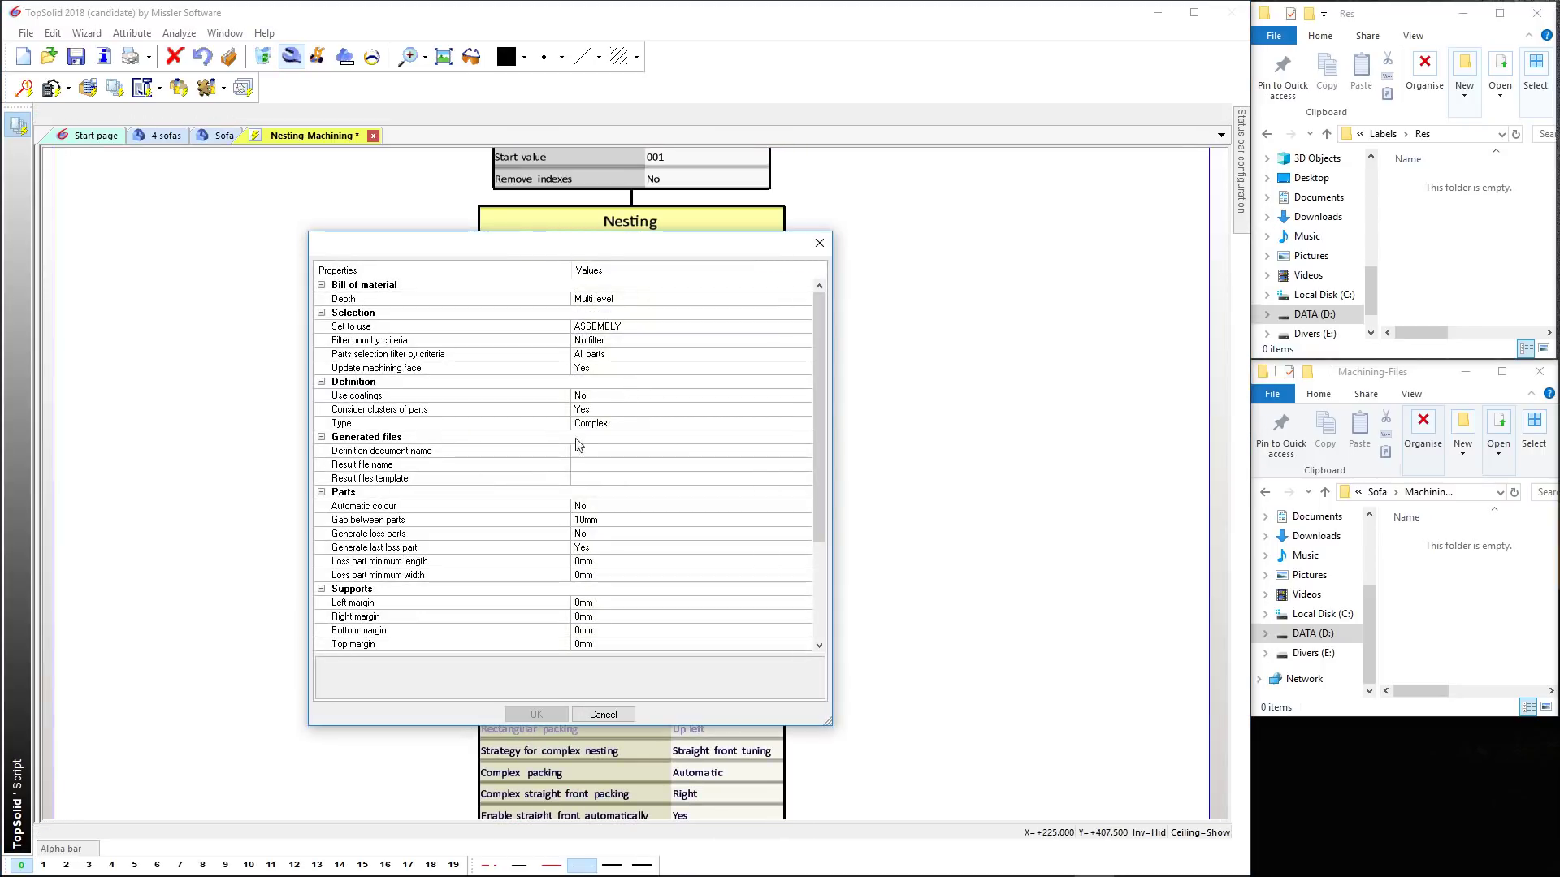
click(578, 445)
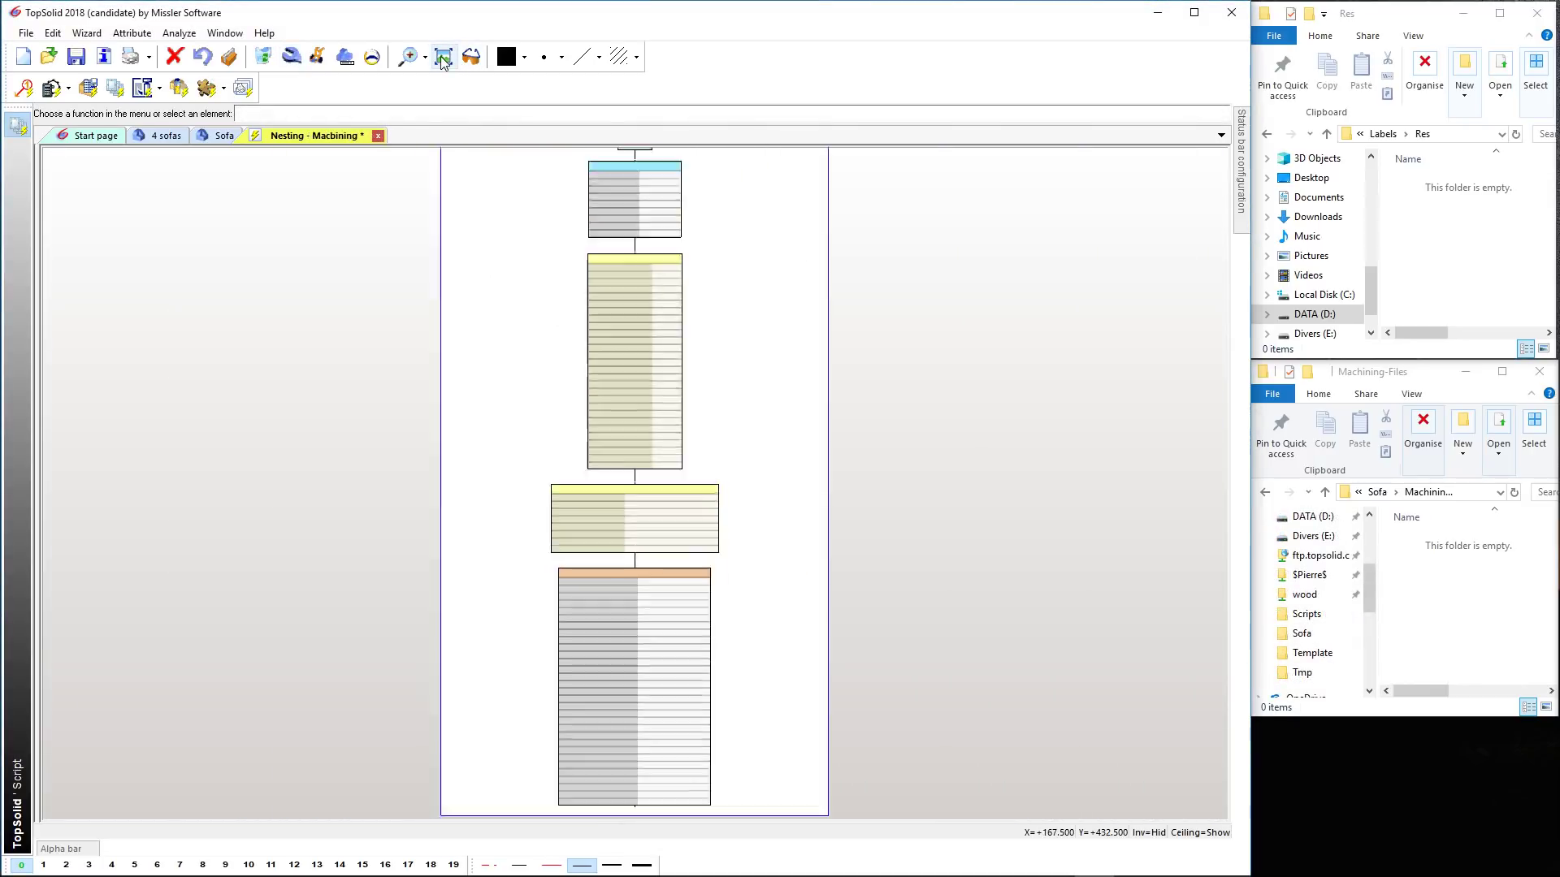
click(442, 58)
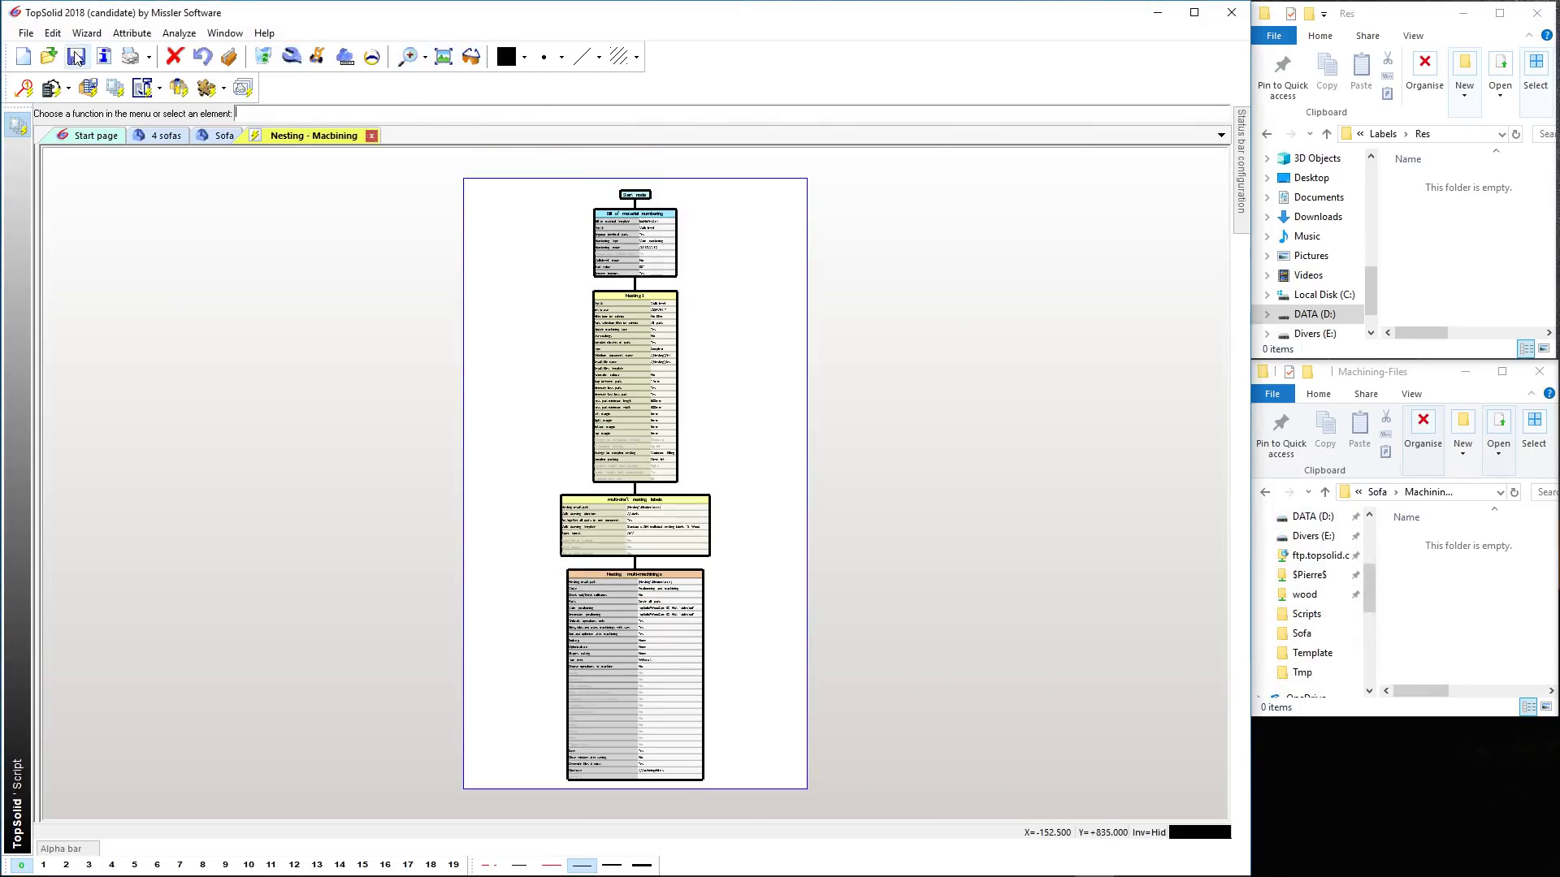
click(371, 136)
middle_drag(483, 394, 372, 345)
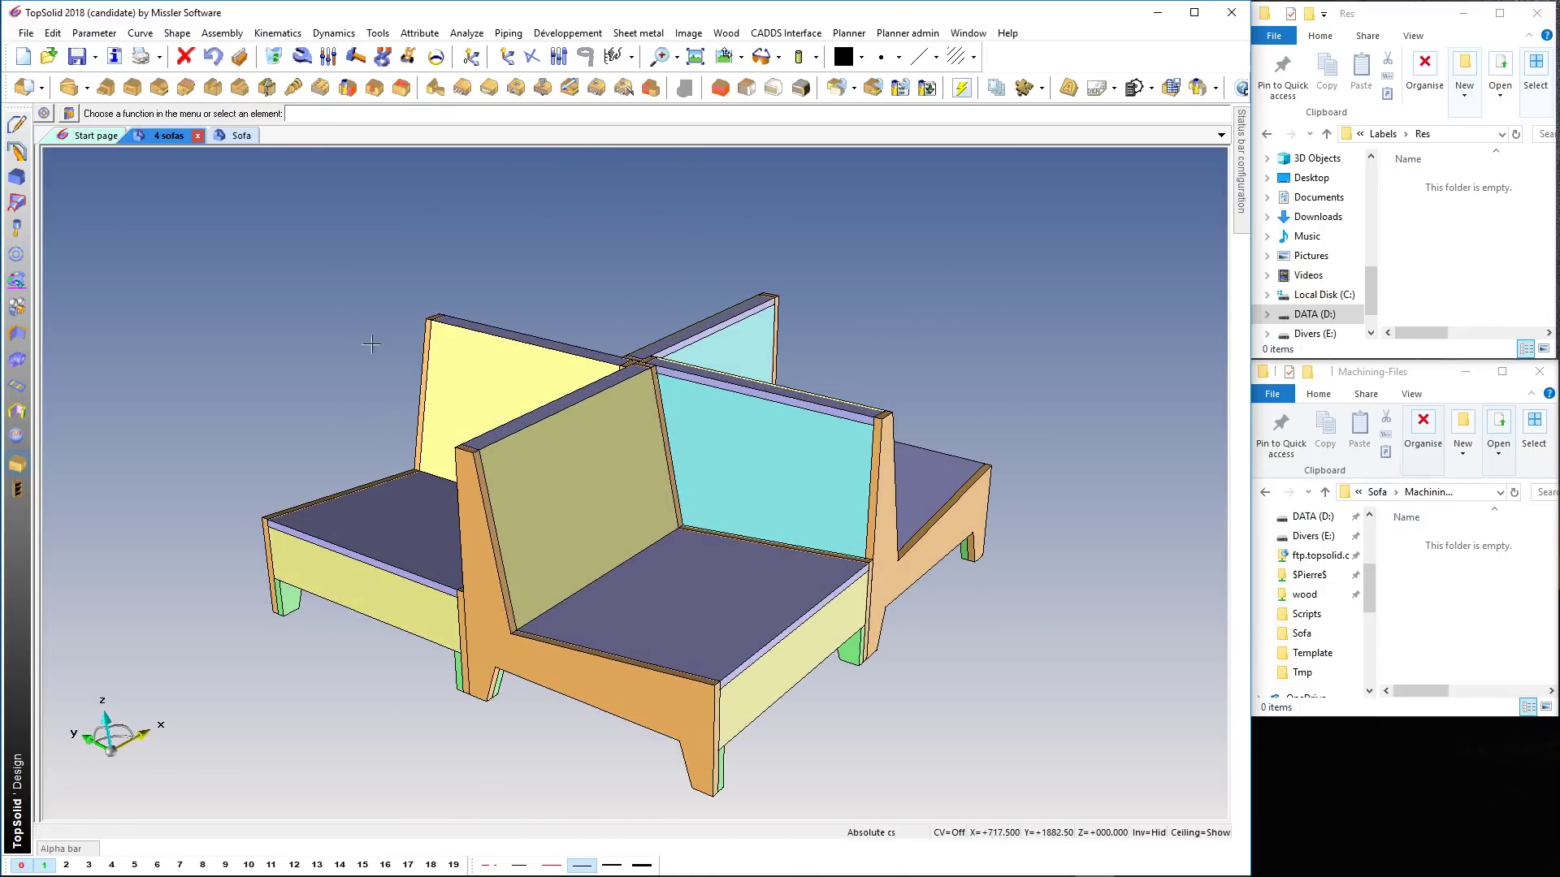
- Run the Nesting - Machining script from the Script documents list on the 4 sofas
click(961, 90)
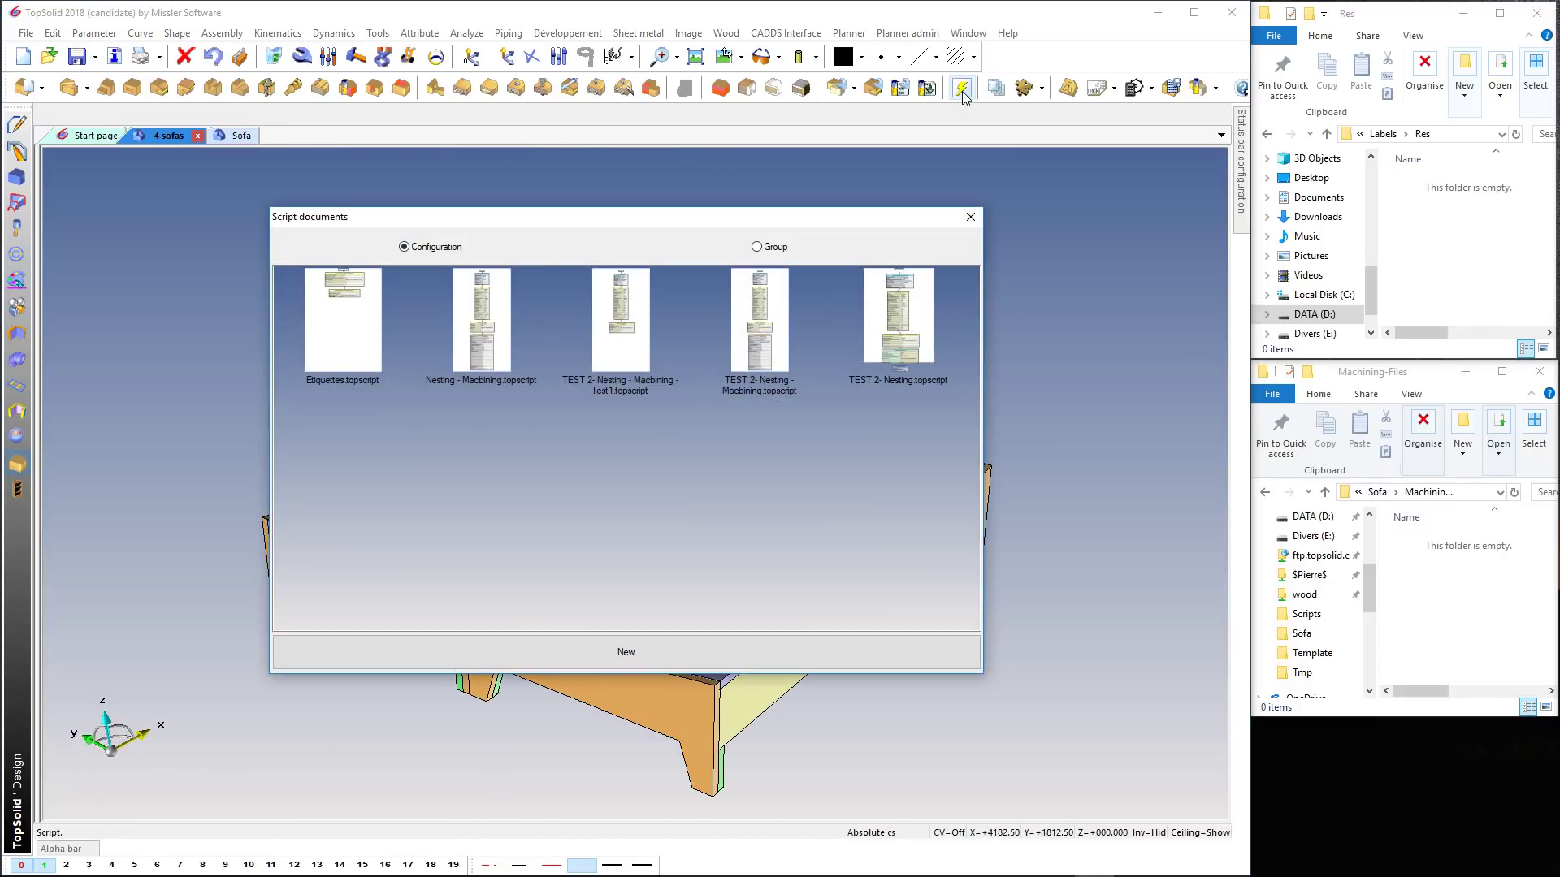
right_click(490, 307)
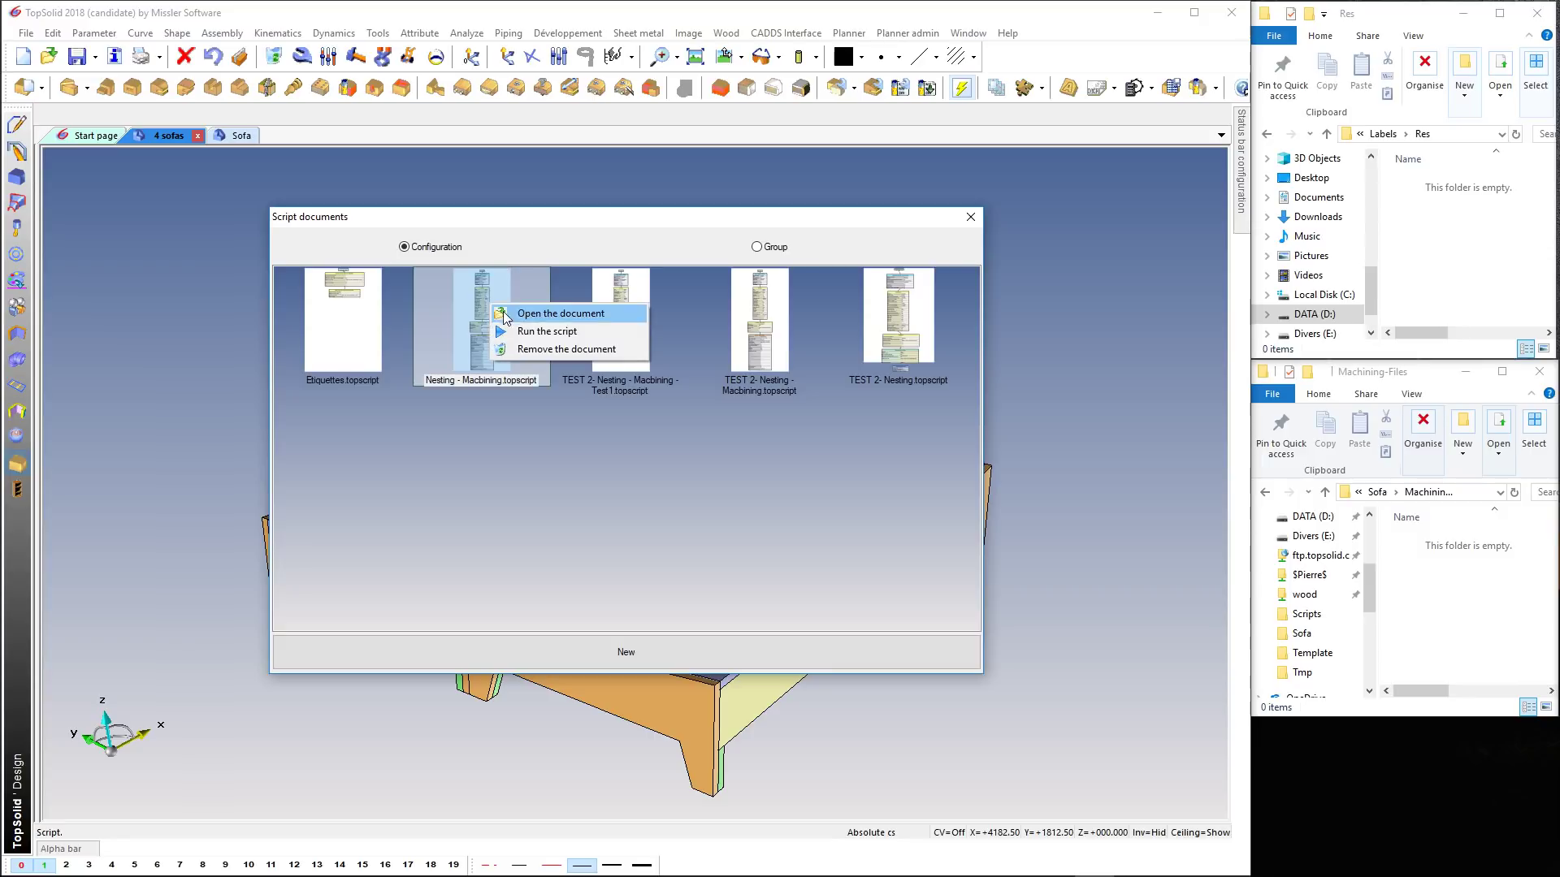
click(556, 340)
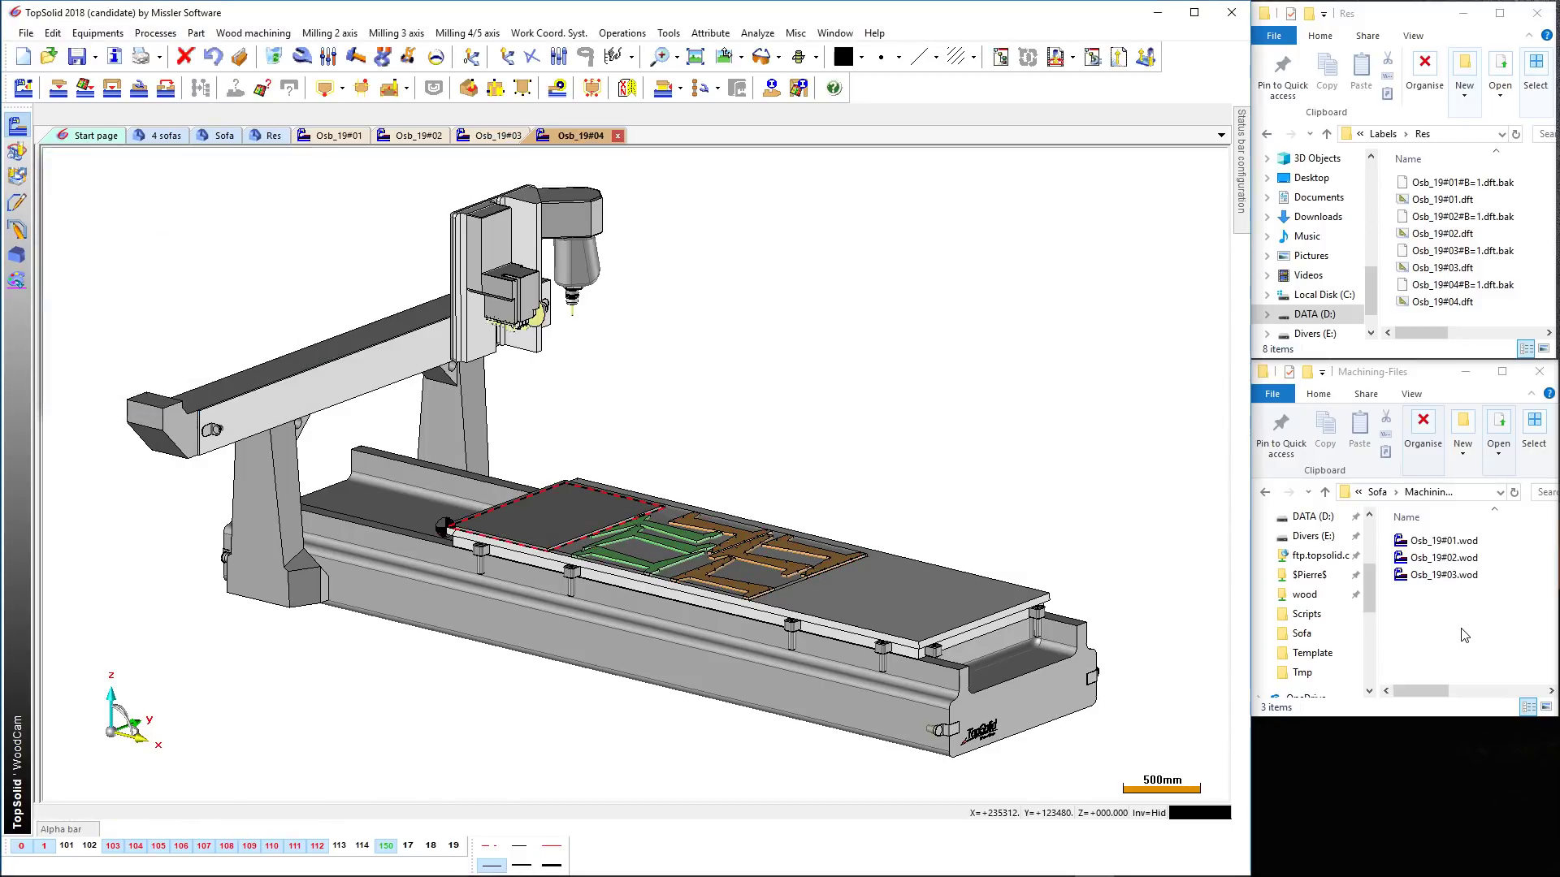
- Simulate all machining operations of the Osb_19#04 nesting on the CNC machine
click(543, 140)
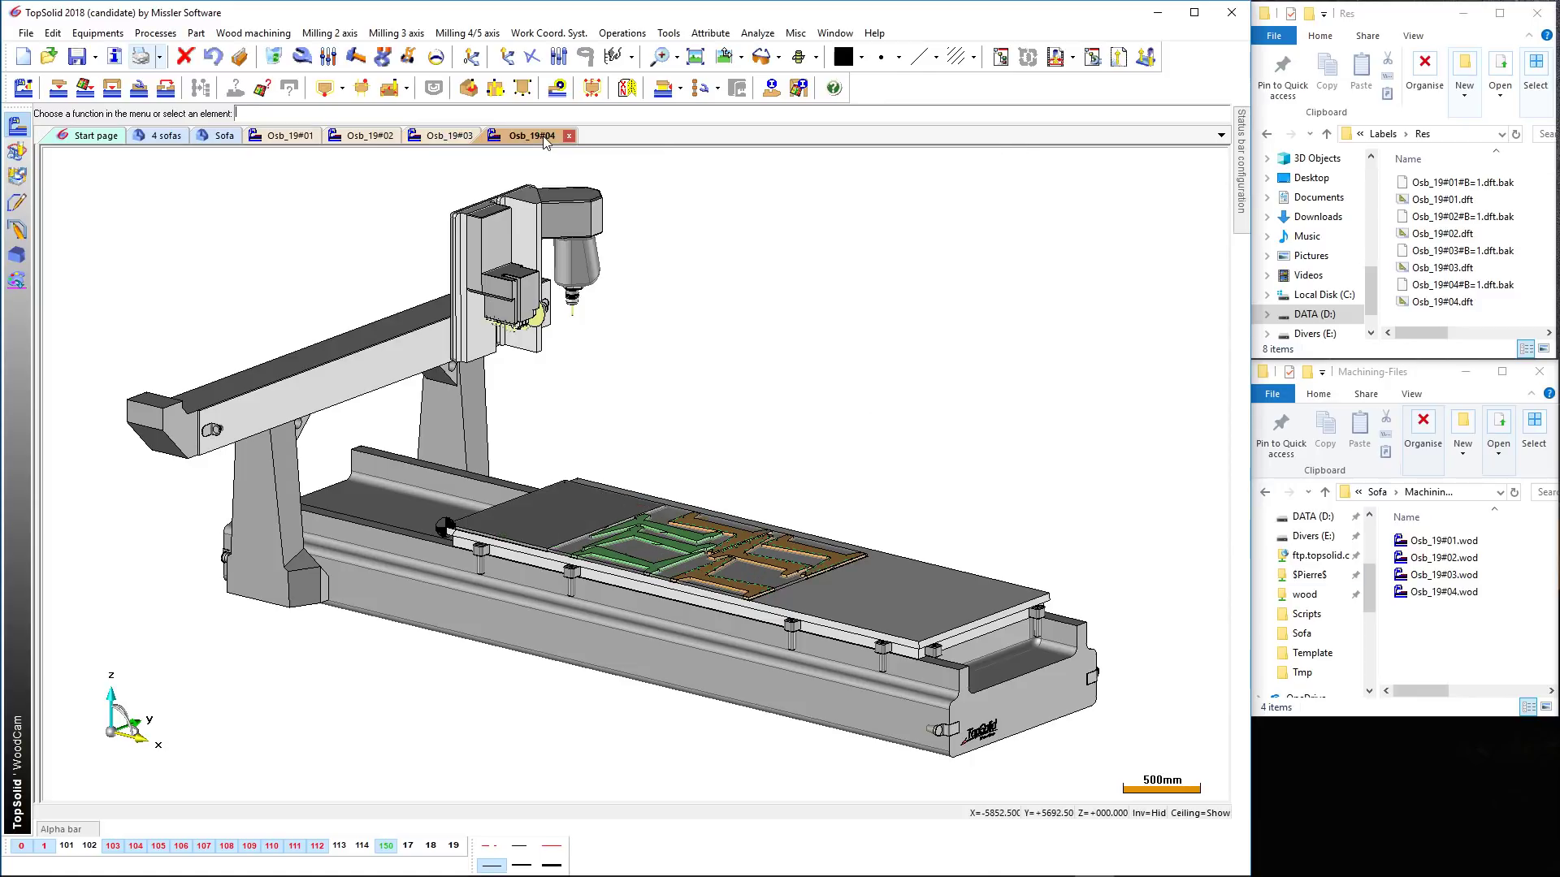
scroll(766, 596, up, 5)
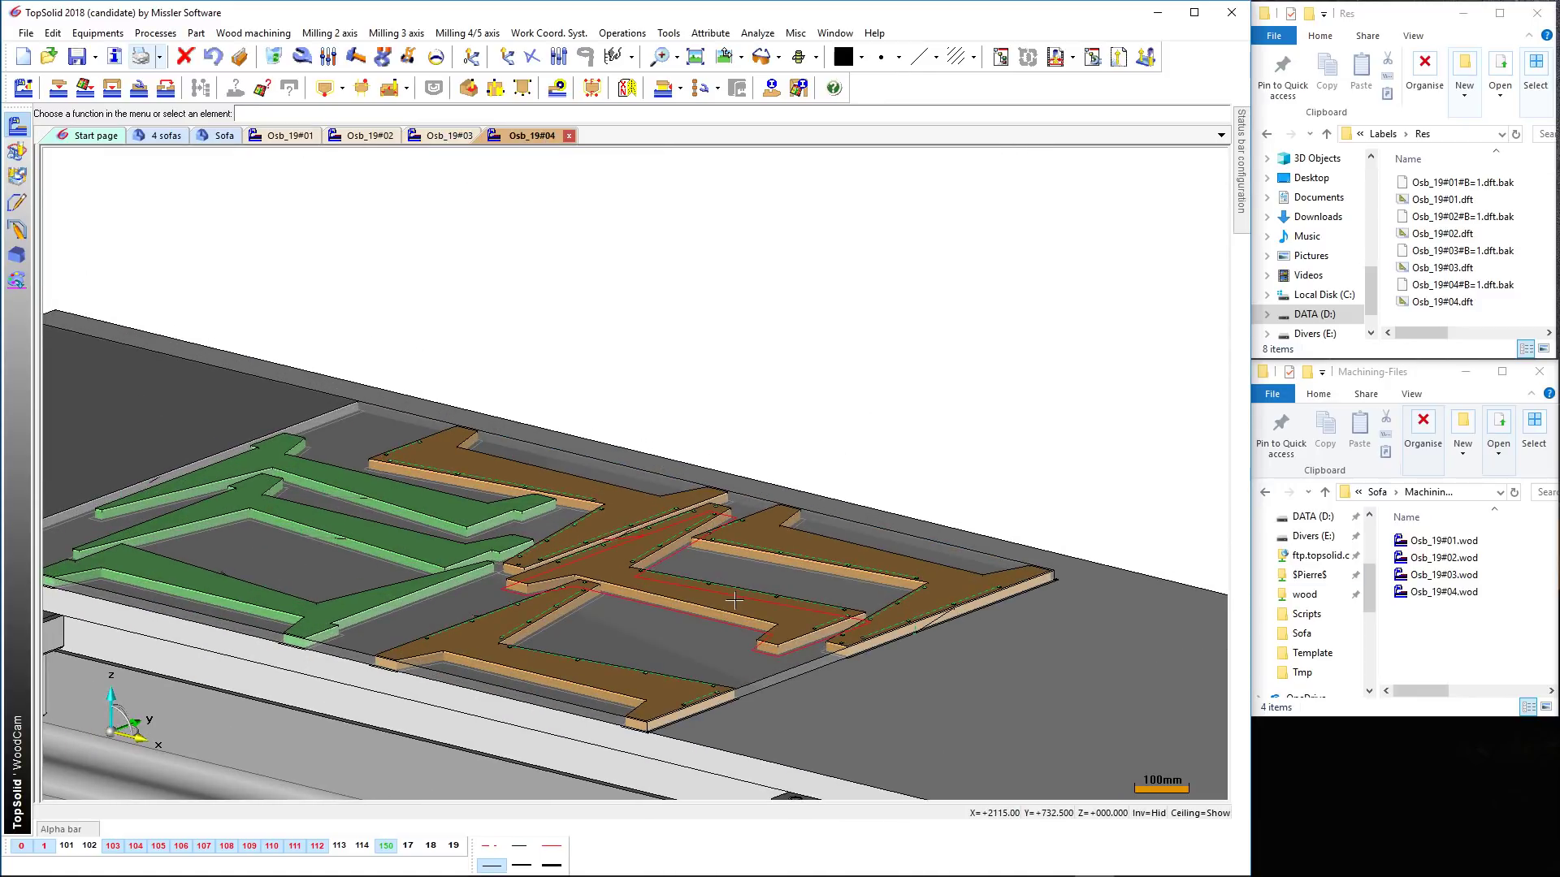
click(1001, 64)
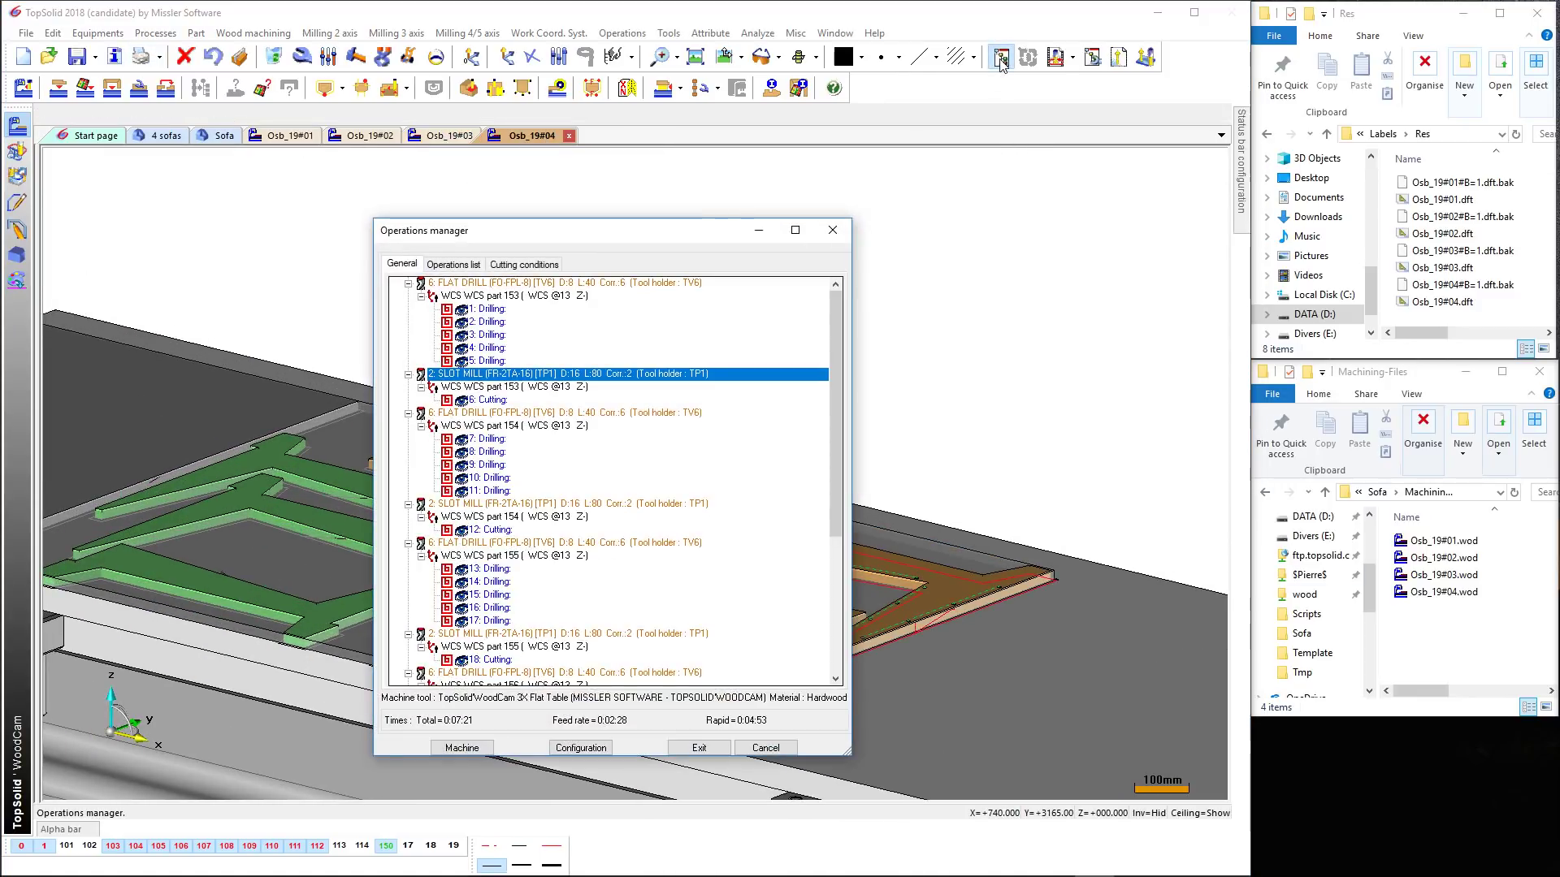
click(536, 285)
key(ctrl+a)
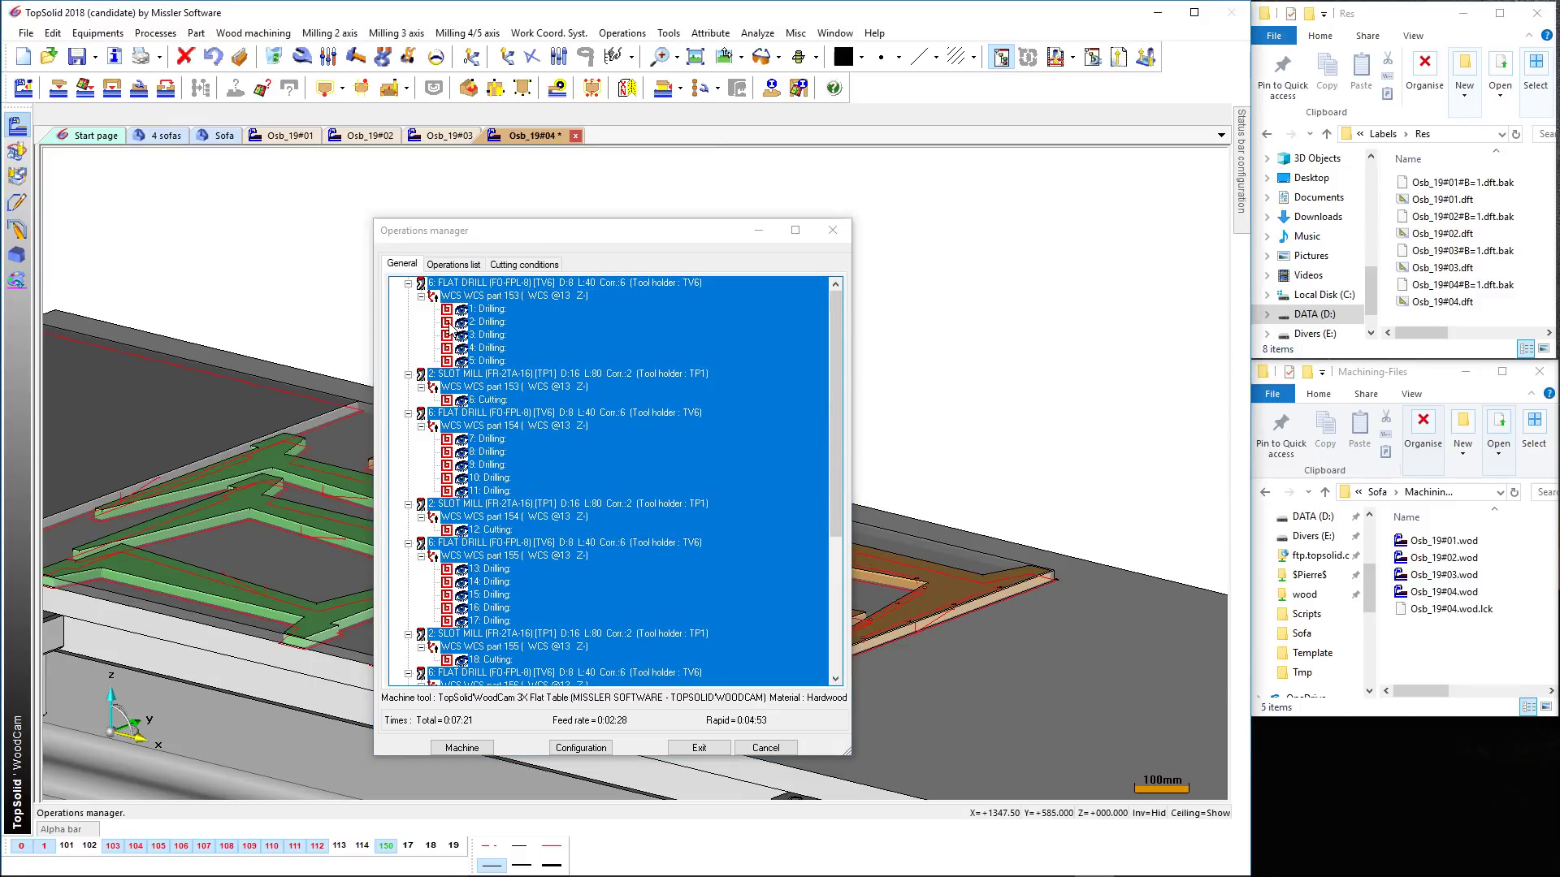
key(Return)
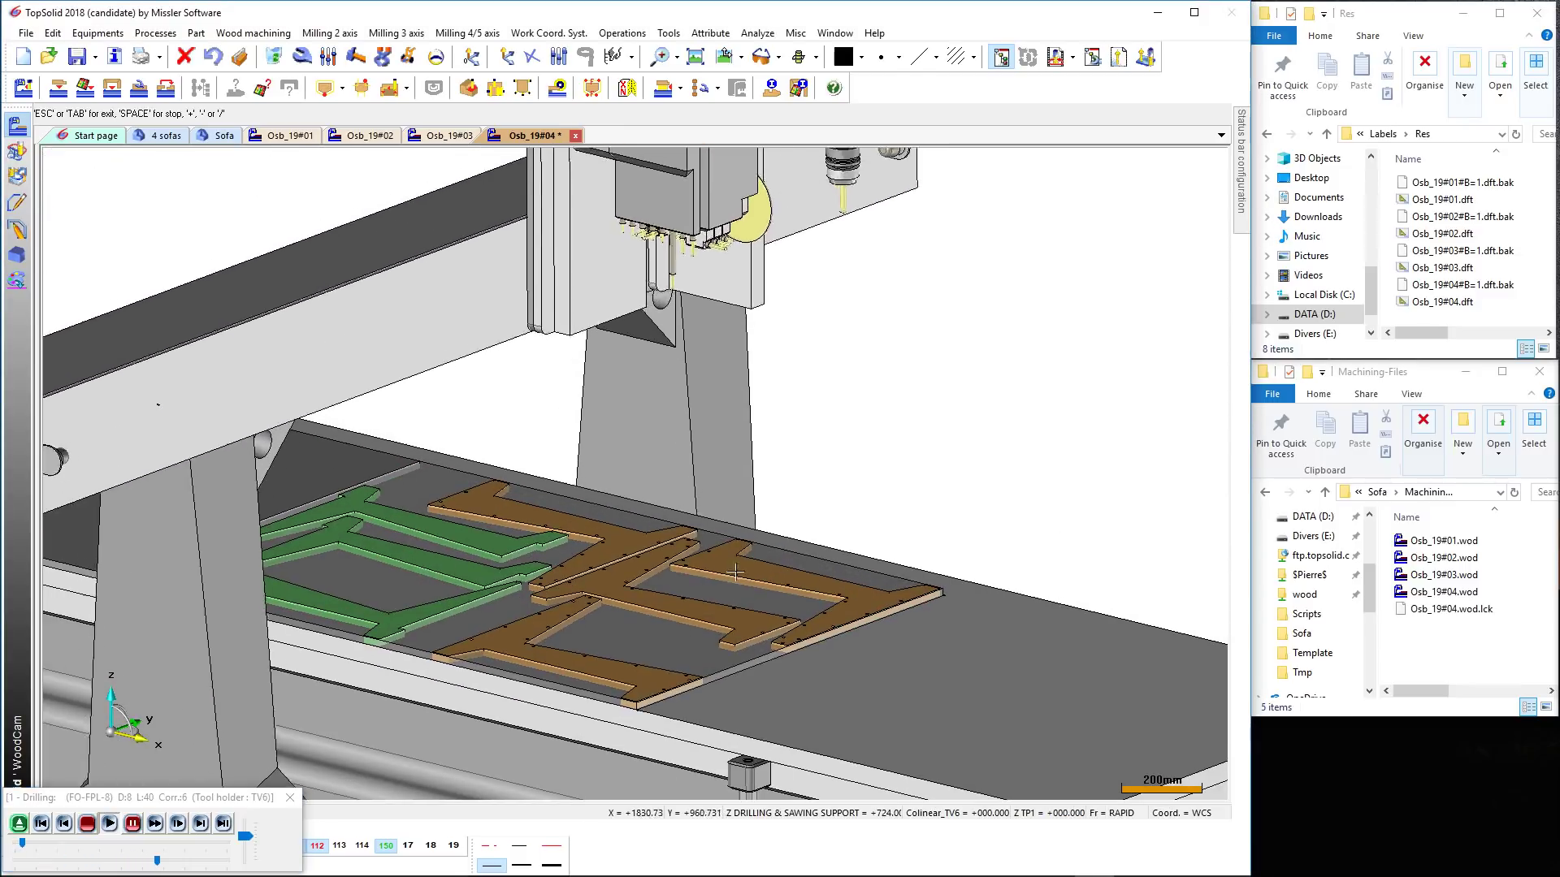
scroll(735, 573, up, 5)
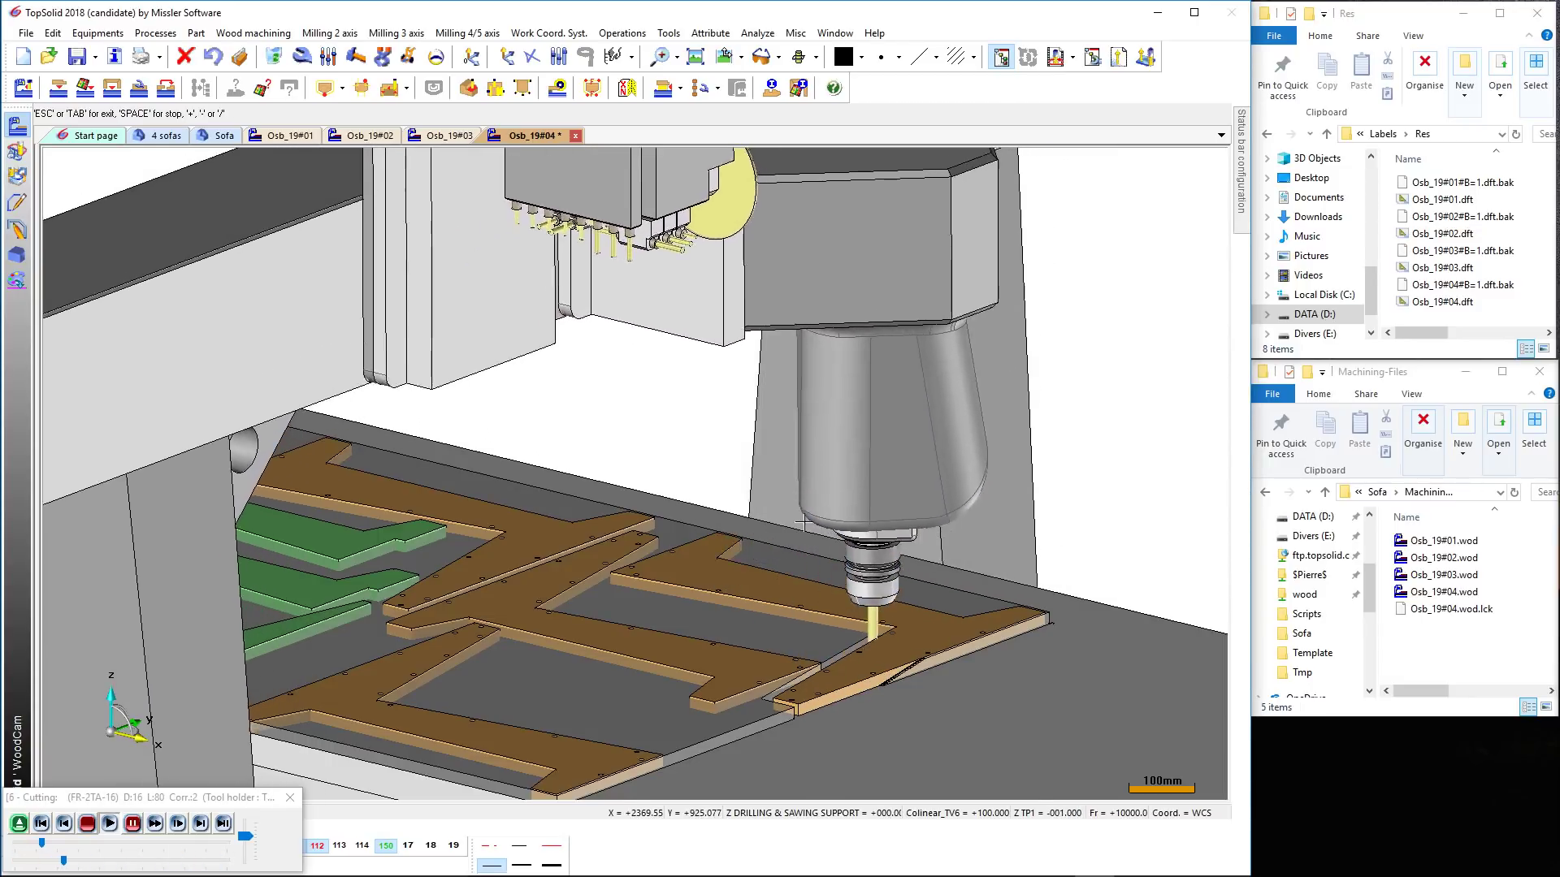
scroll(800, 524, up, 1)
scroll(798, 529, up, 1)
scroll(794, 539, up, 1)
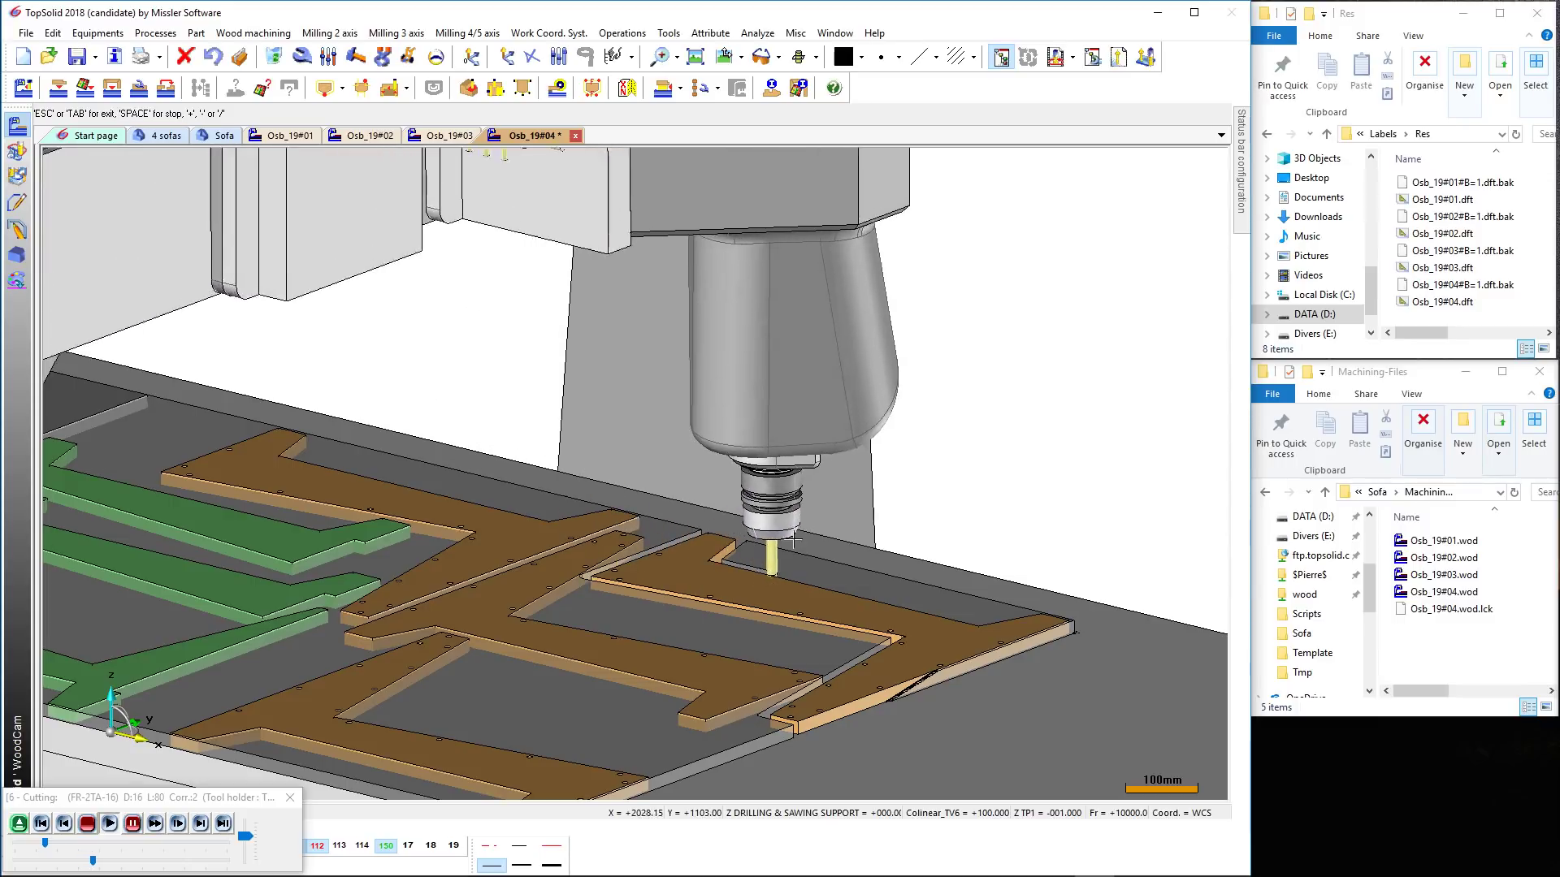
click(89, 825)
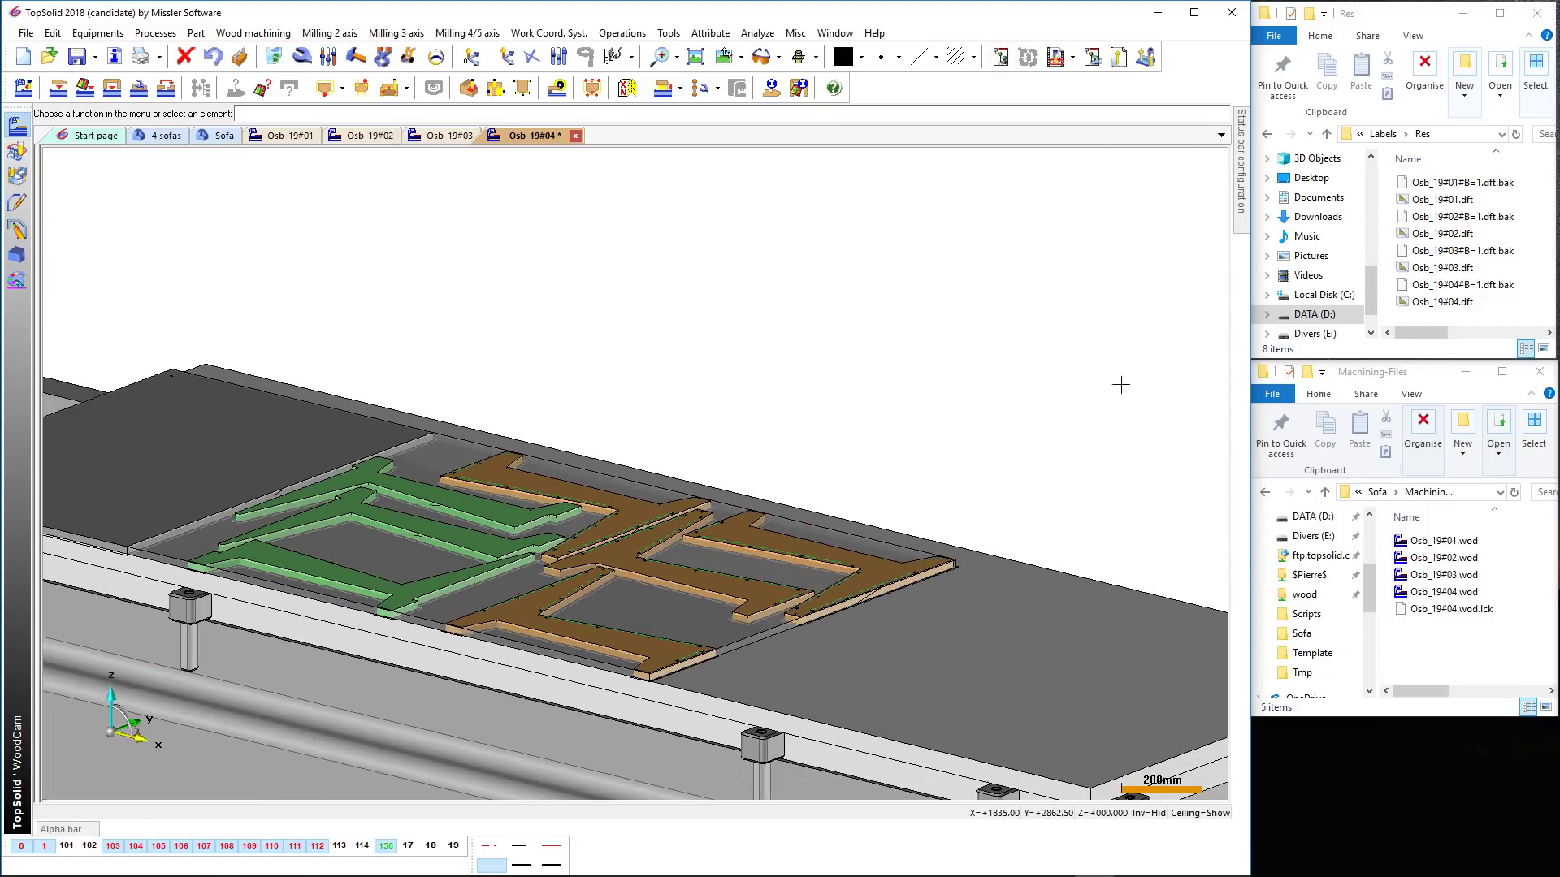
- Open the Osb_19#04.dft drawing showing the nested part sheets
double_click(1442, 301)
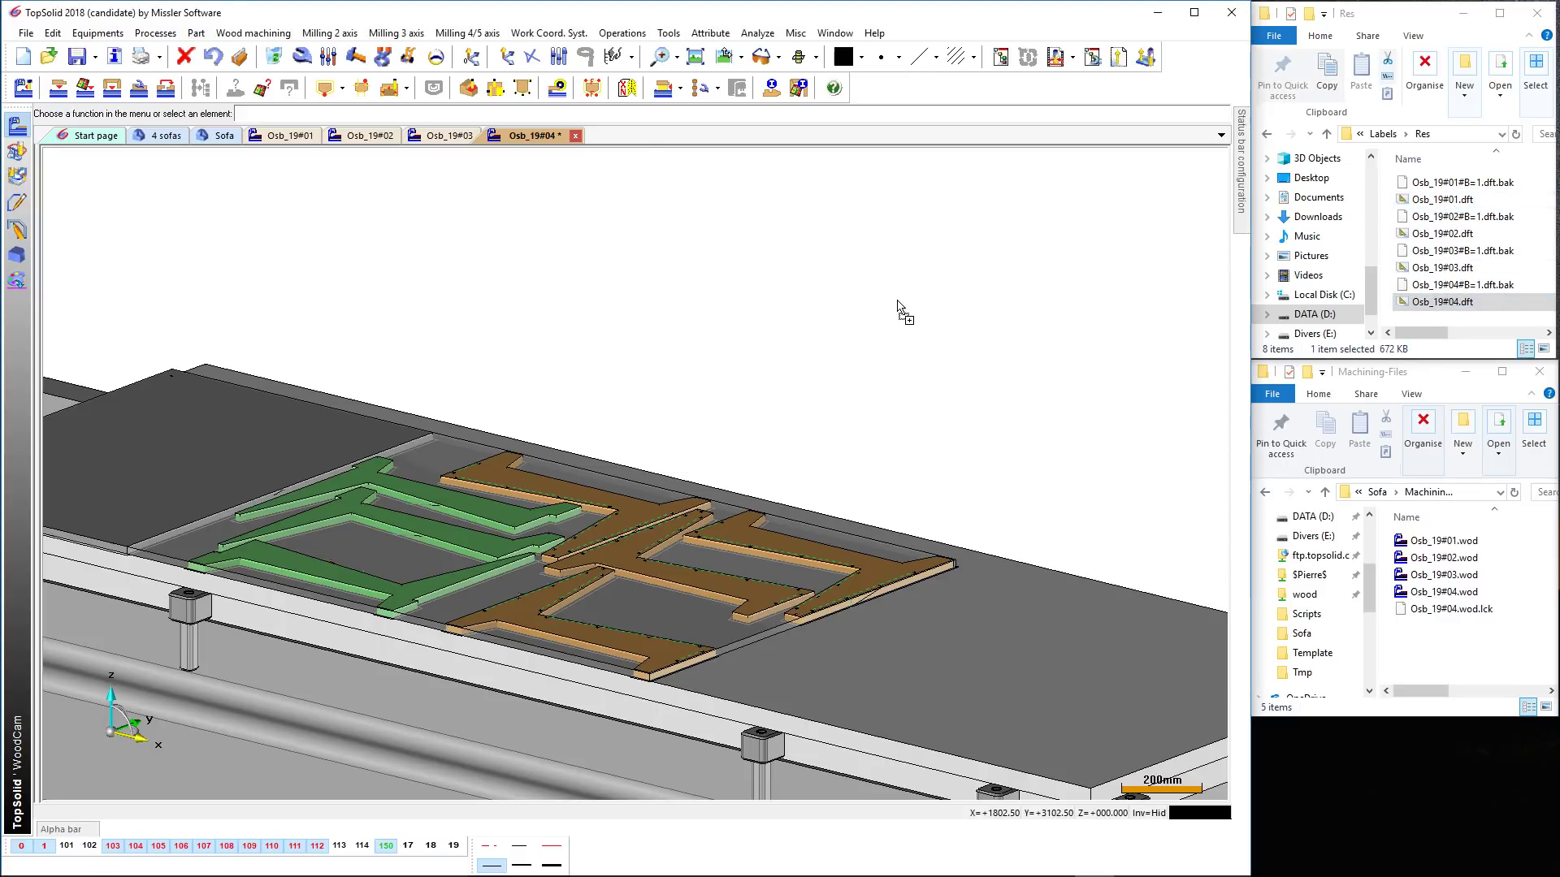
scroll(651, 293, up, 3)
scroll(641, 277, up, 2)
scroll(617, 306, up, 2)
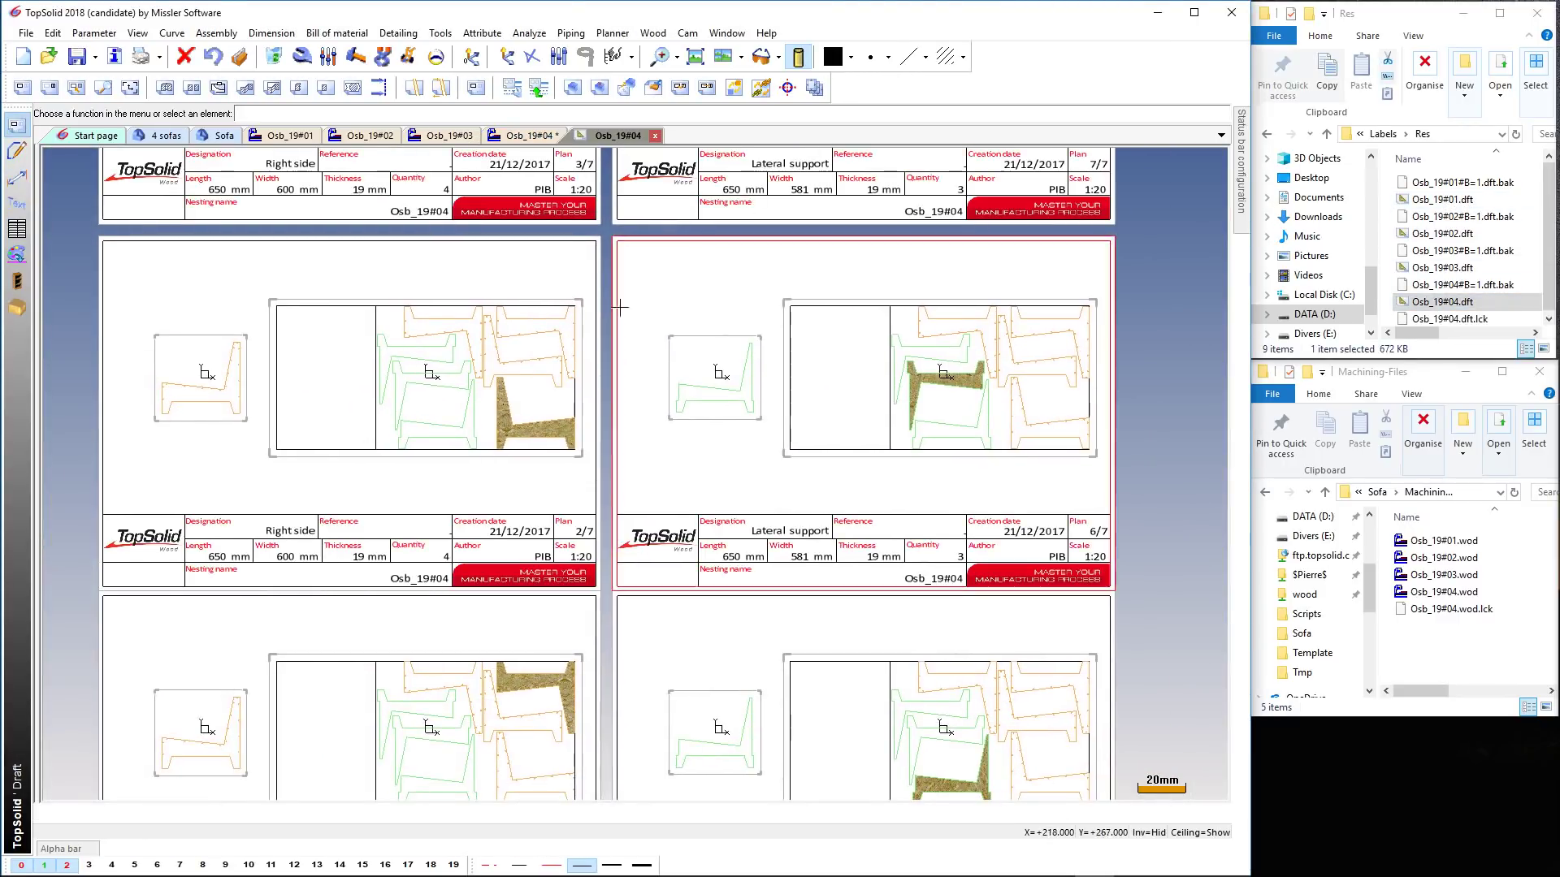
scroll(512, 356, up, 2)
scroll(512, 357, up, 2)
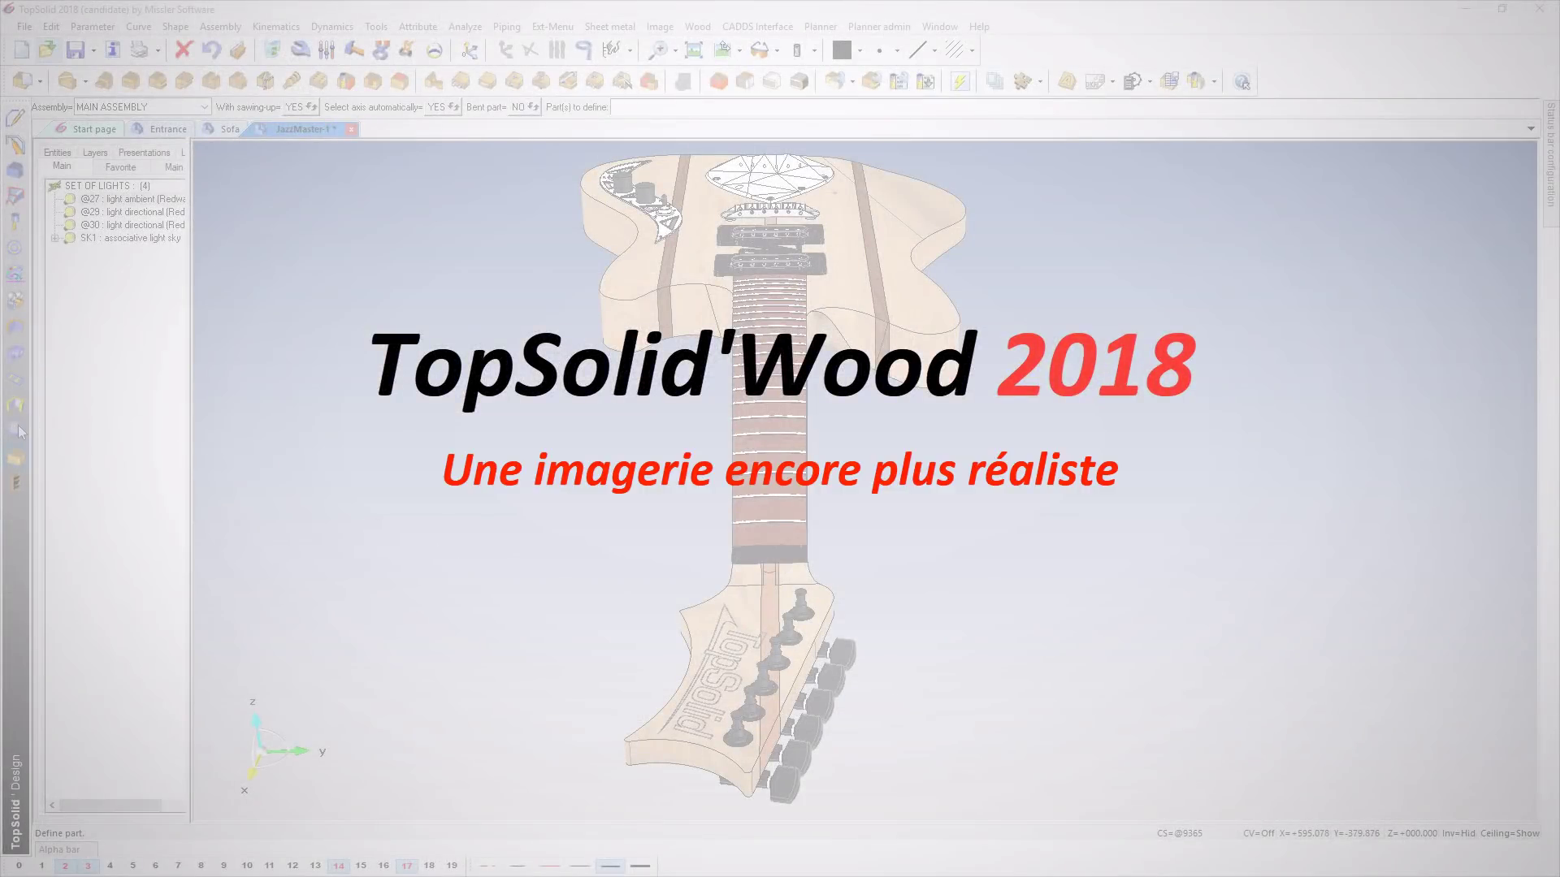
- Start a realistic render of the JazzMaster-1 guitar from the Image rendering toolbar
click(18, 430)
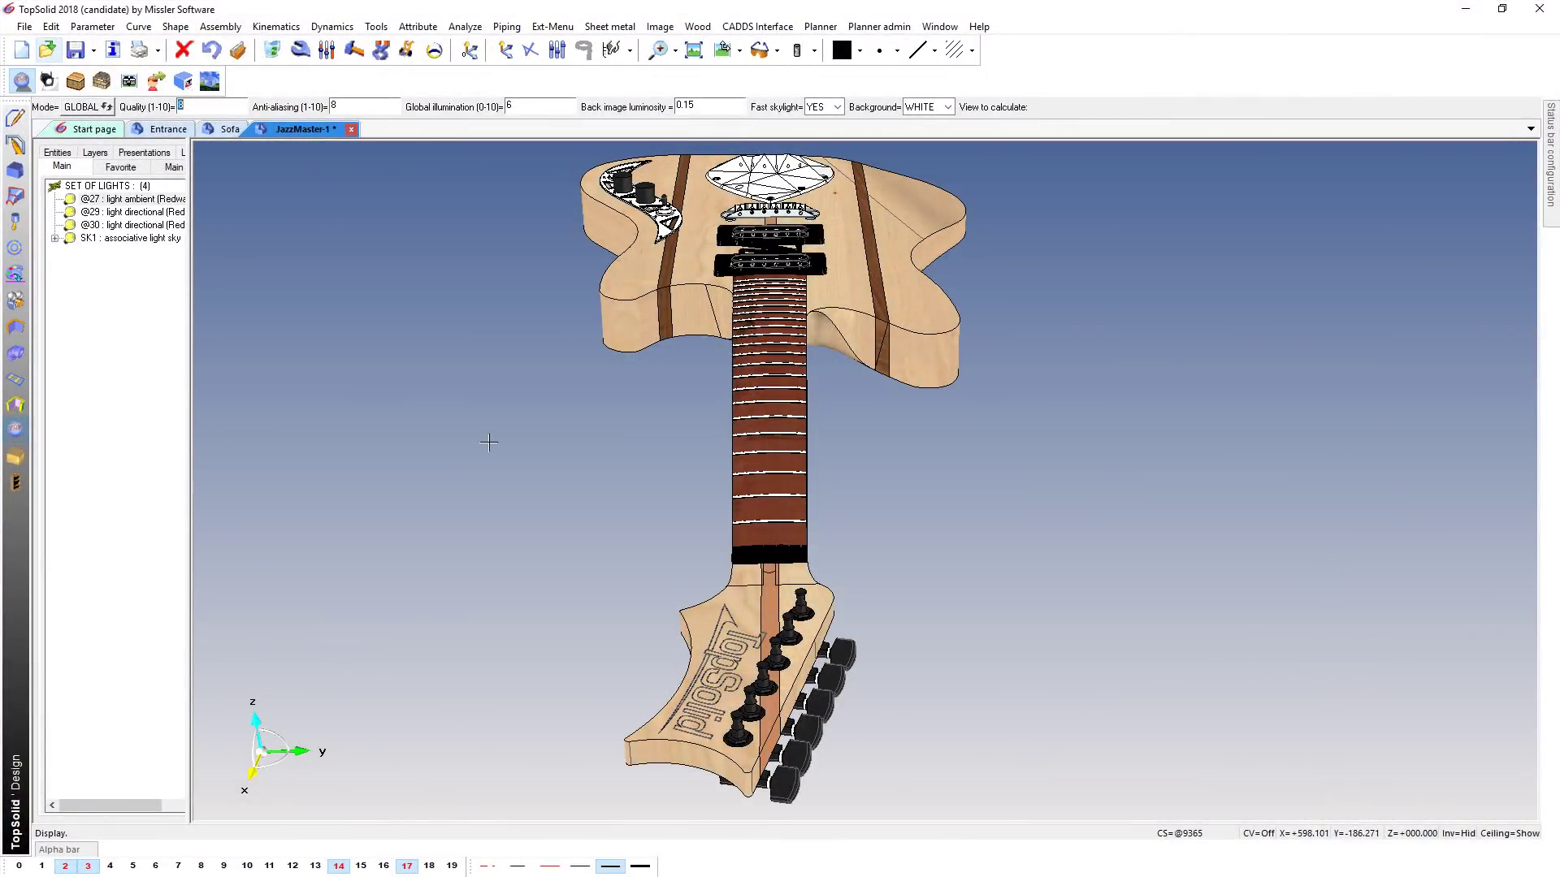
click(488, 443)
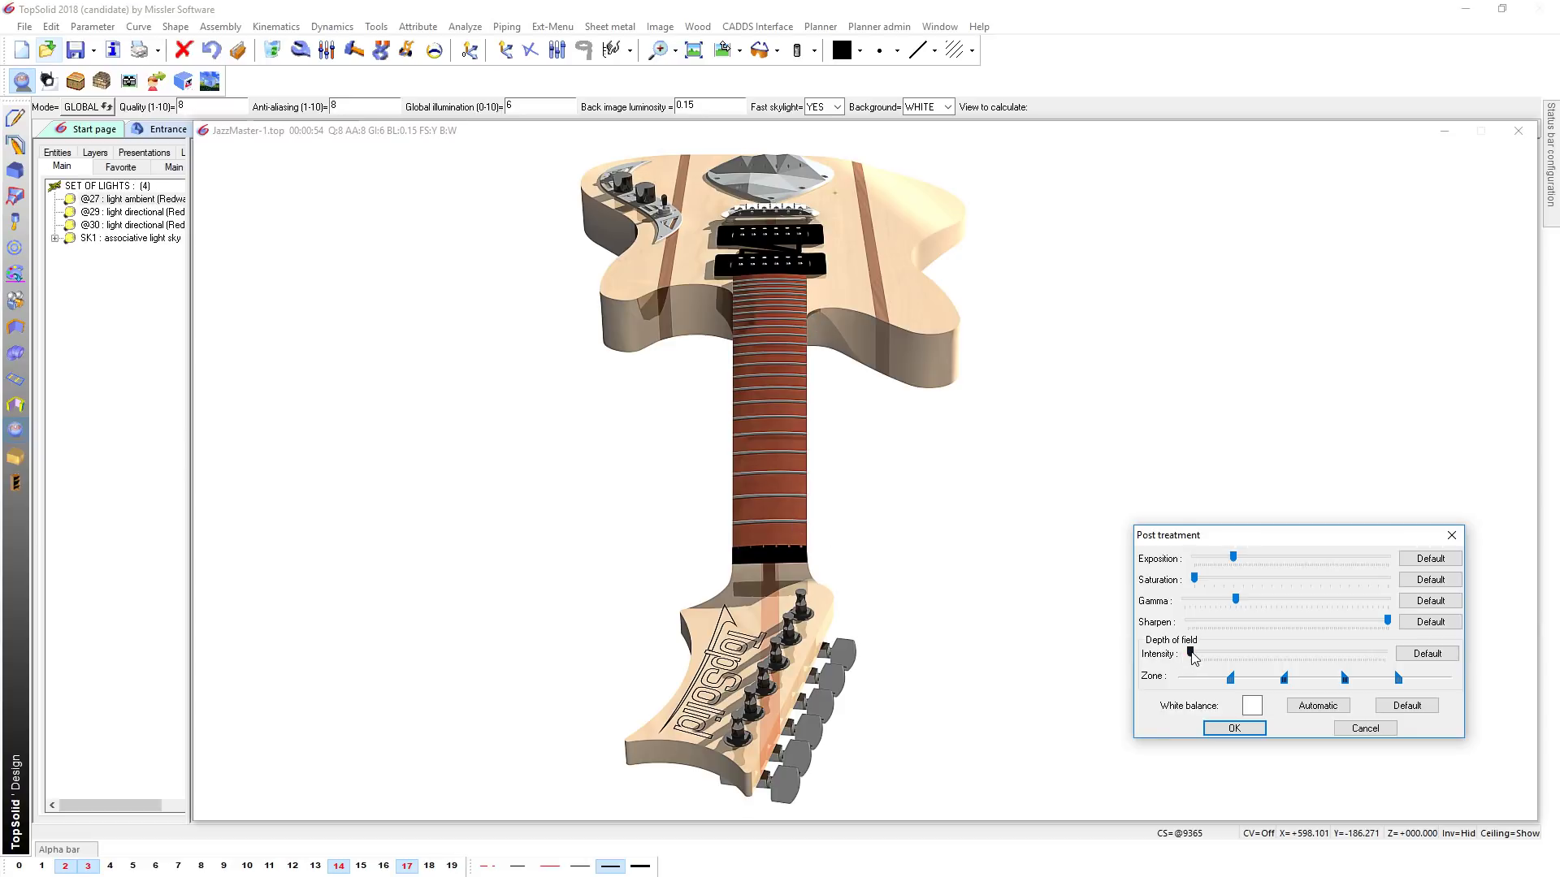
- Tune the depth-of-field intensity and zone sliders so the headstock stays sharp
drag(1318, 661, 1347, 655)
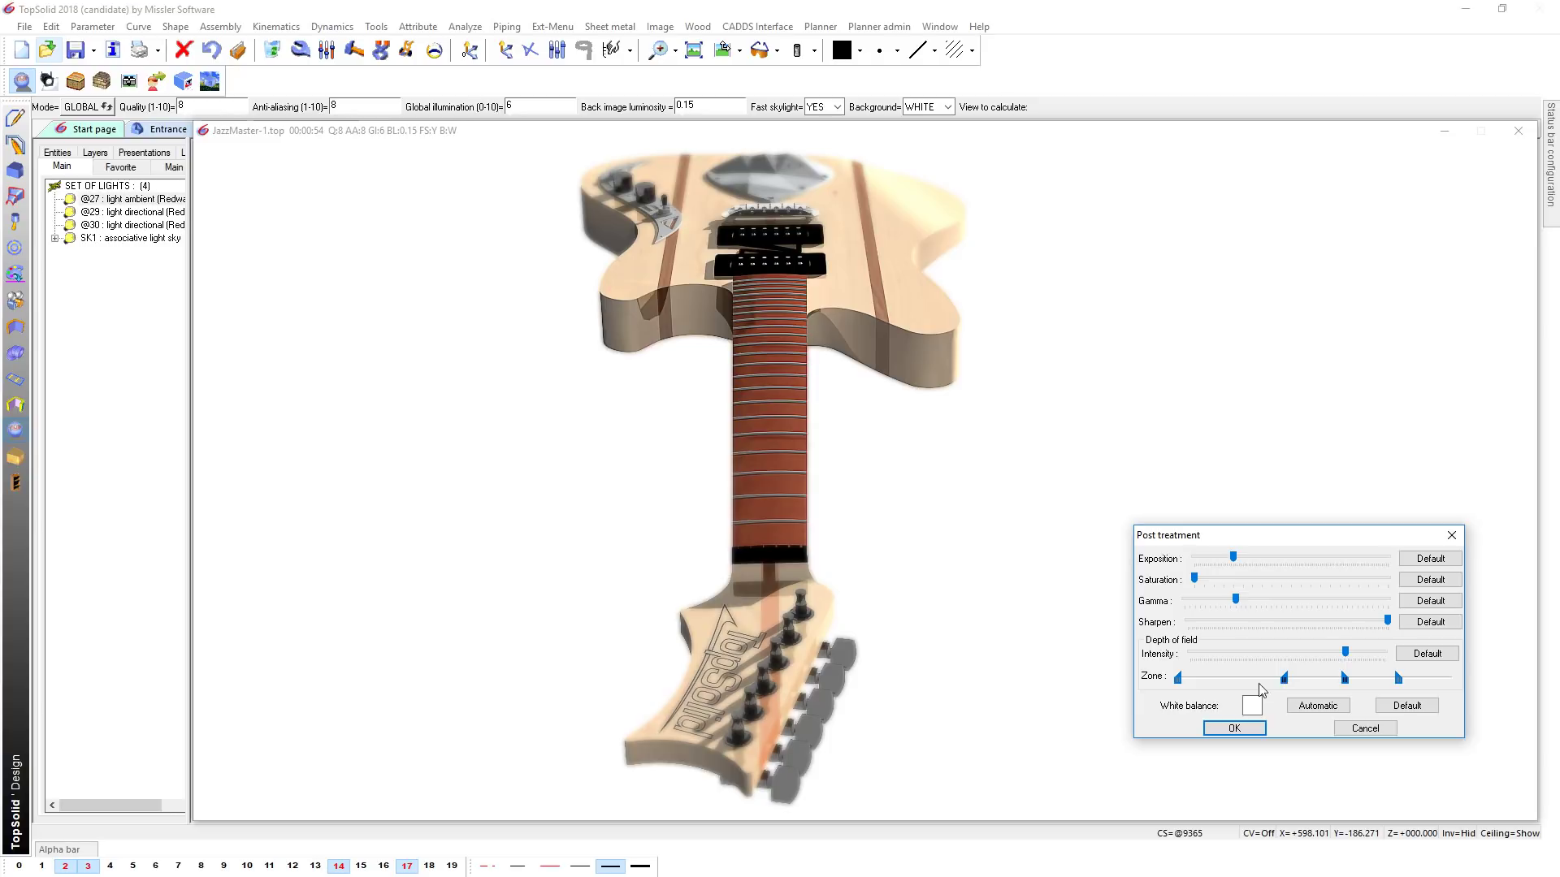
drag(1284, 679, 1183, 690)
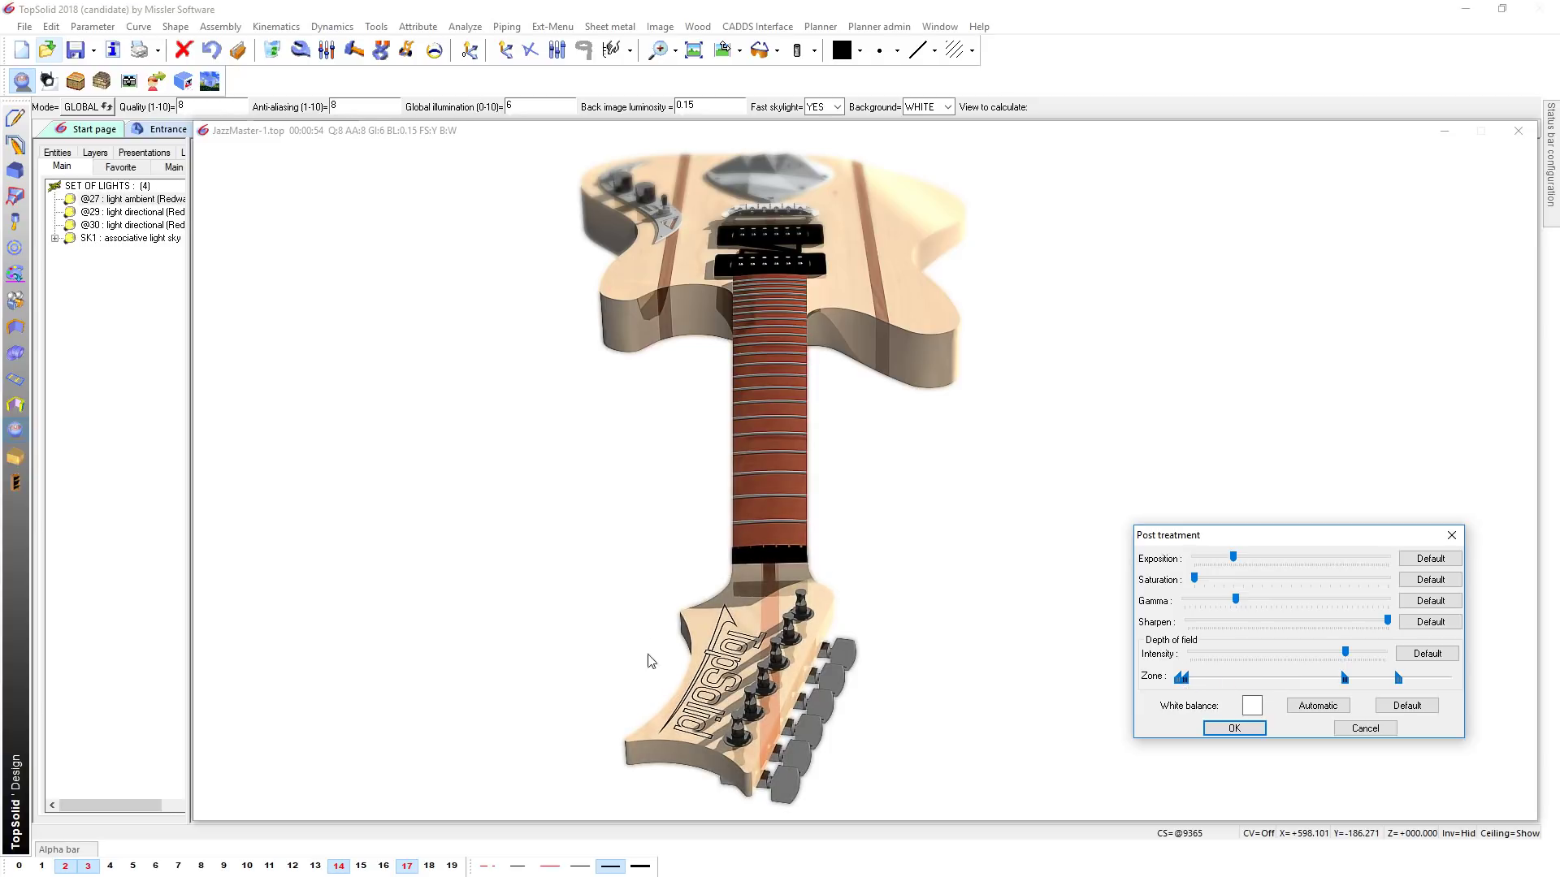
drag(1333, 679, 1323, 651)
click(1322, 656)
drag(1187, 682, 1179, 681)
drag(1330, 652, 1315, 658)
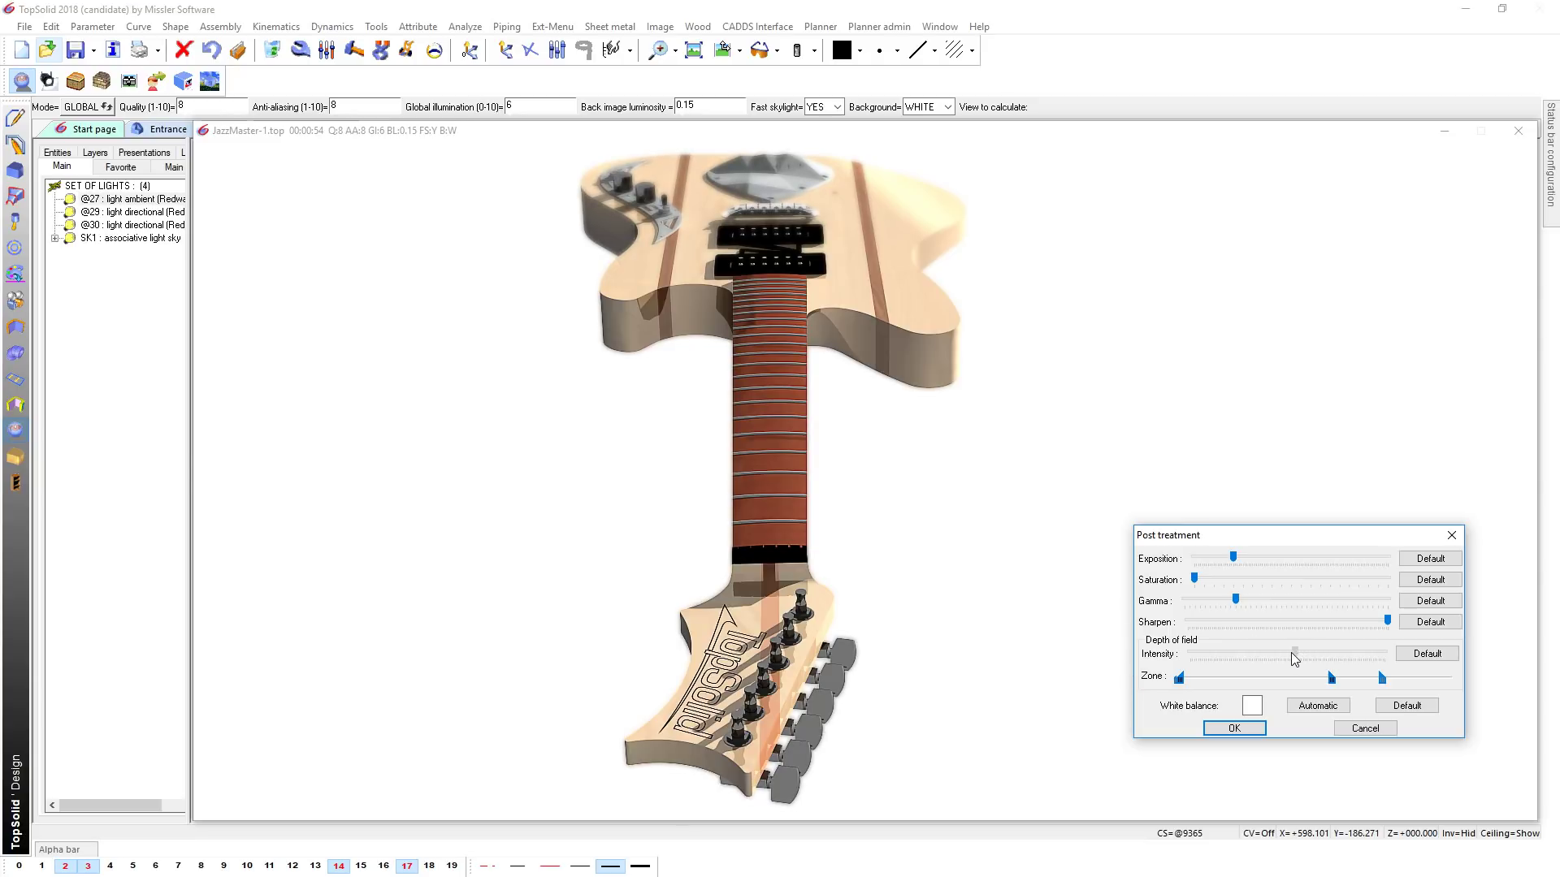